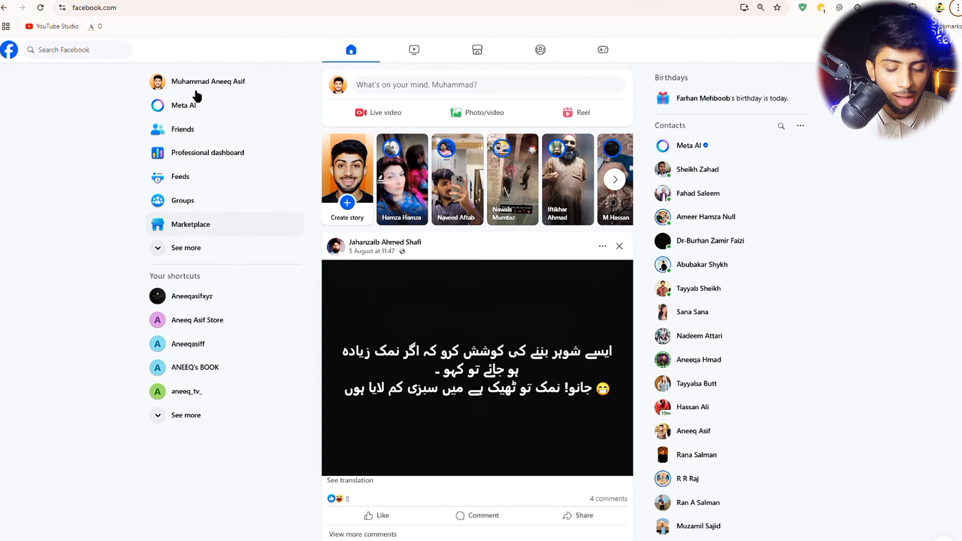
- Expand the sidebar's See more list and go to the Pages section
left_click(175, 256)
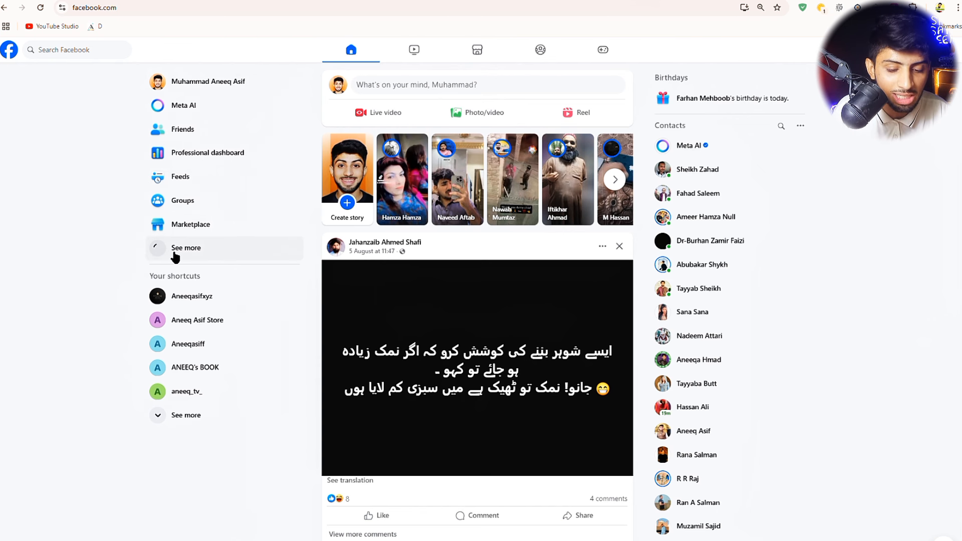
scroll(227, 346, "down", 1)
scroll(227, 346, "down", 5)
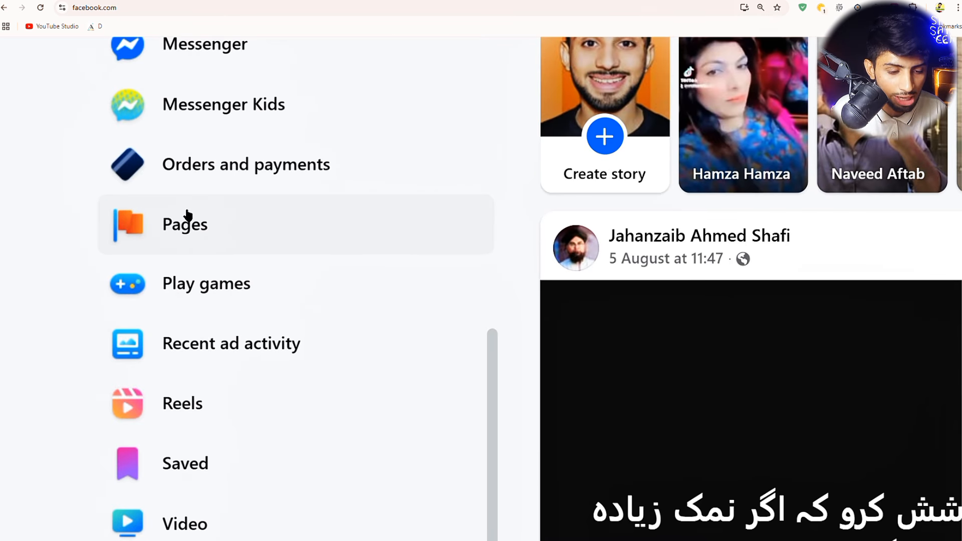
left_click(188, 216)
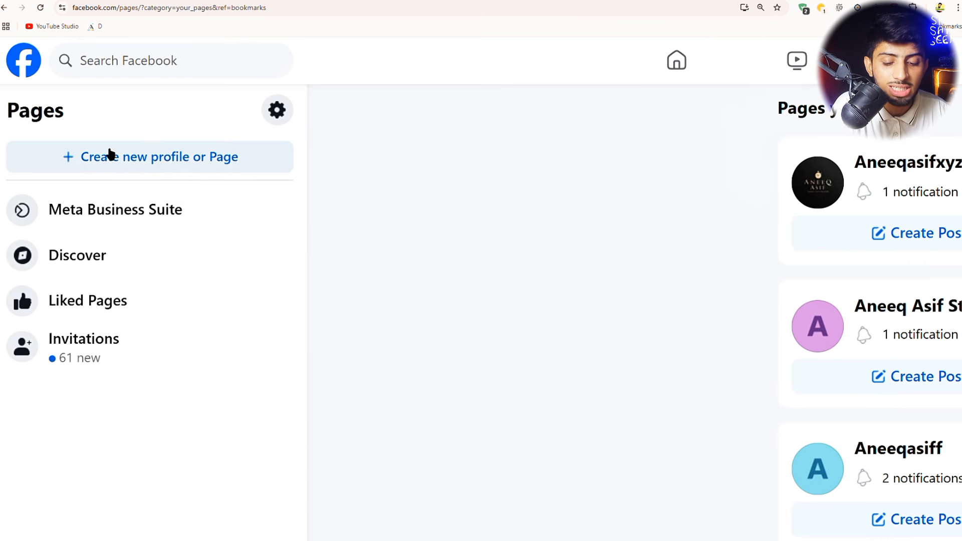
- Choose to create a new Public Page and continue to the Create a Page form
left_click(226, 160)
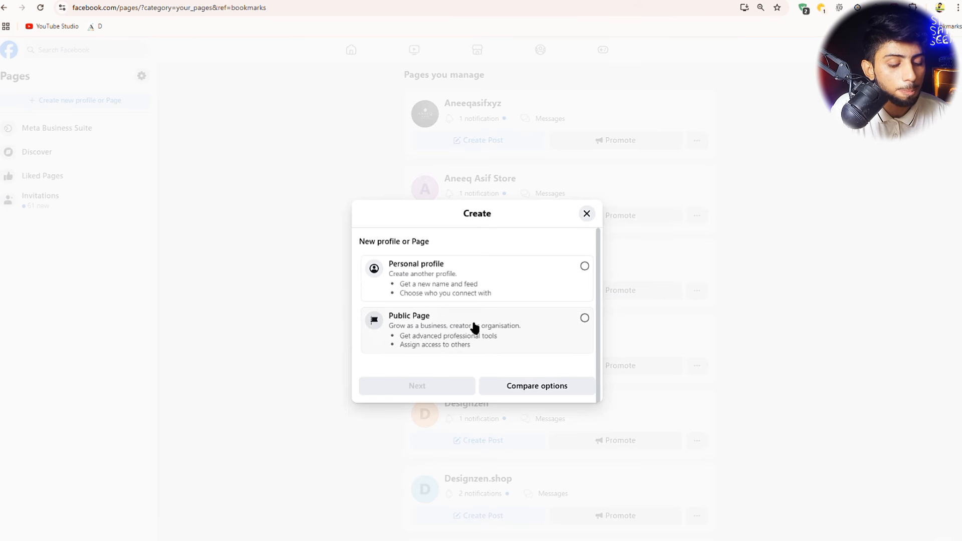
left_click(586, 323)
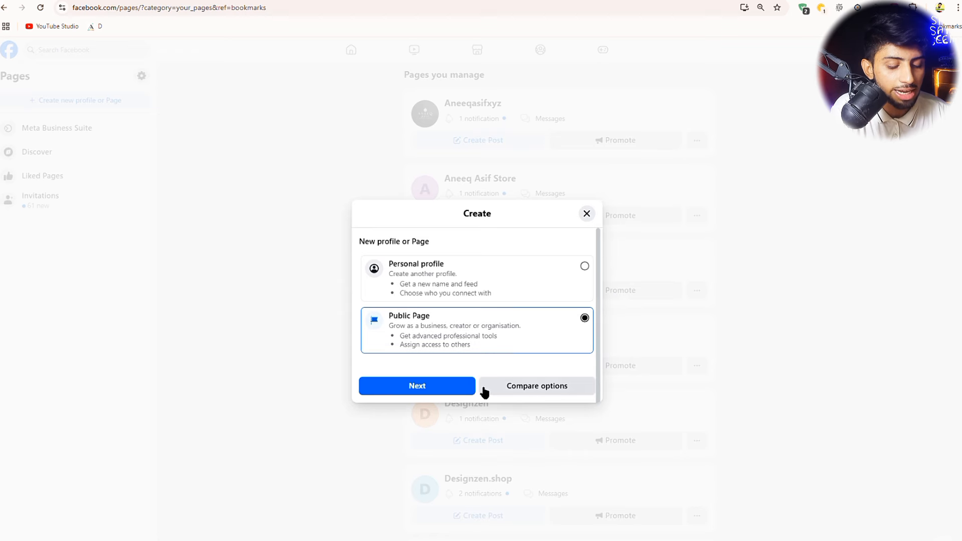
left_click(421, 387)
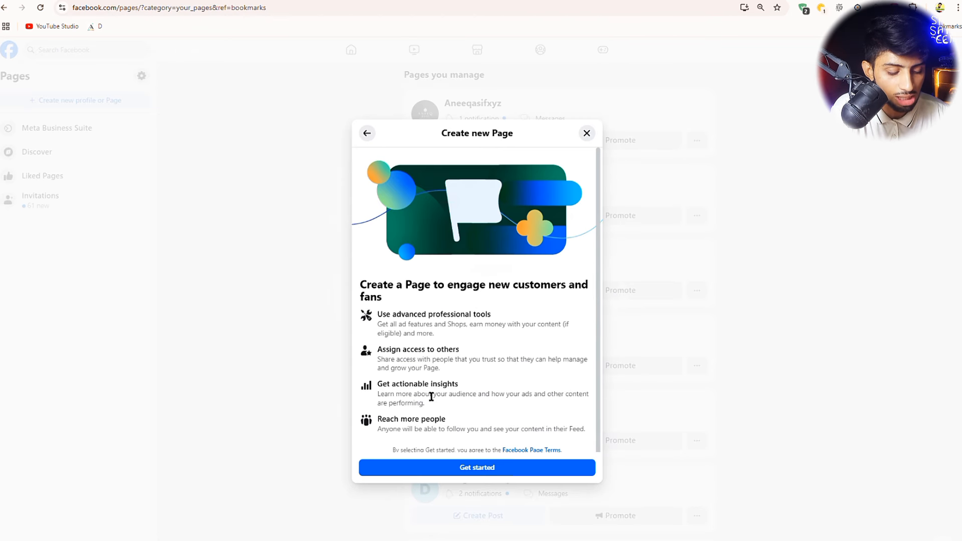
left_click(465, 473)
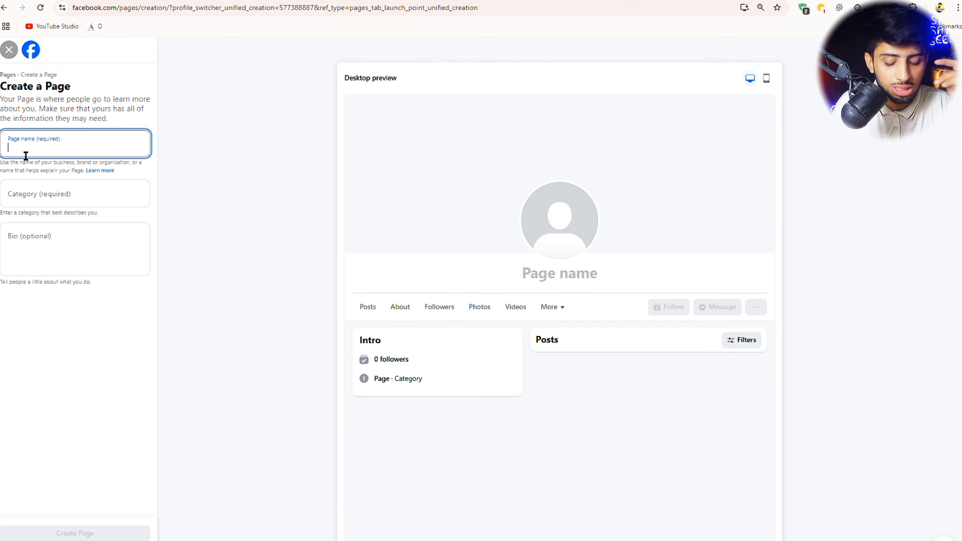
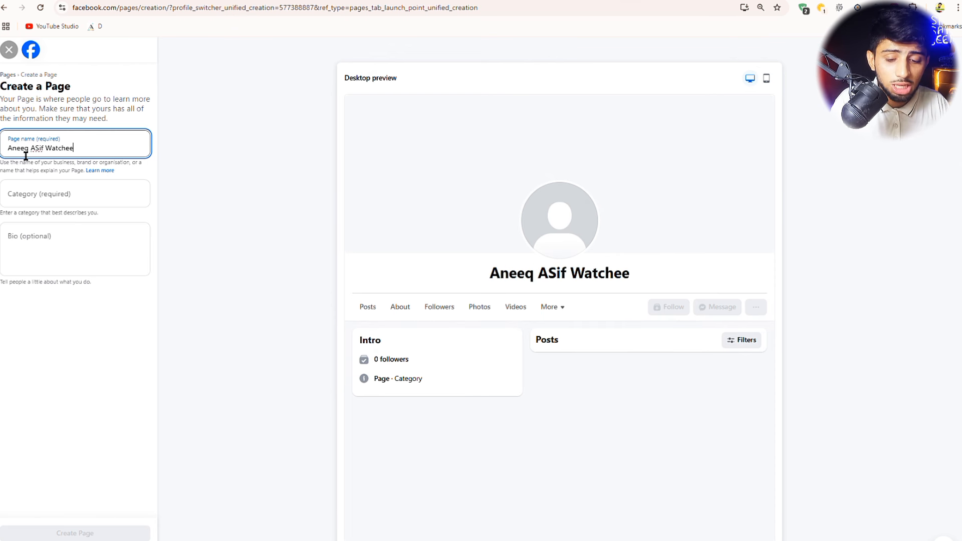
key("BackSpace")
left_click(43, 201)
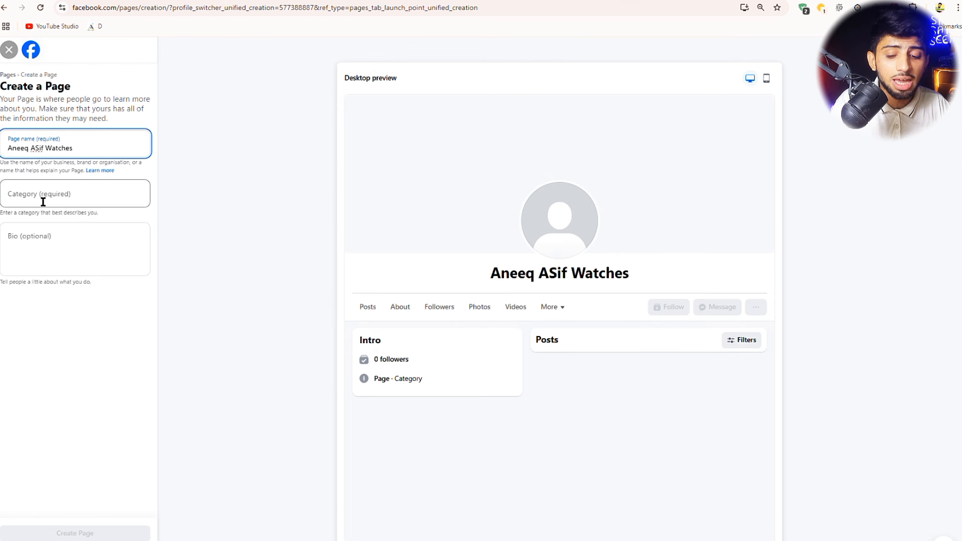
type("shopi")
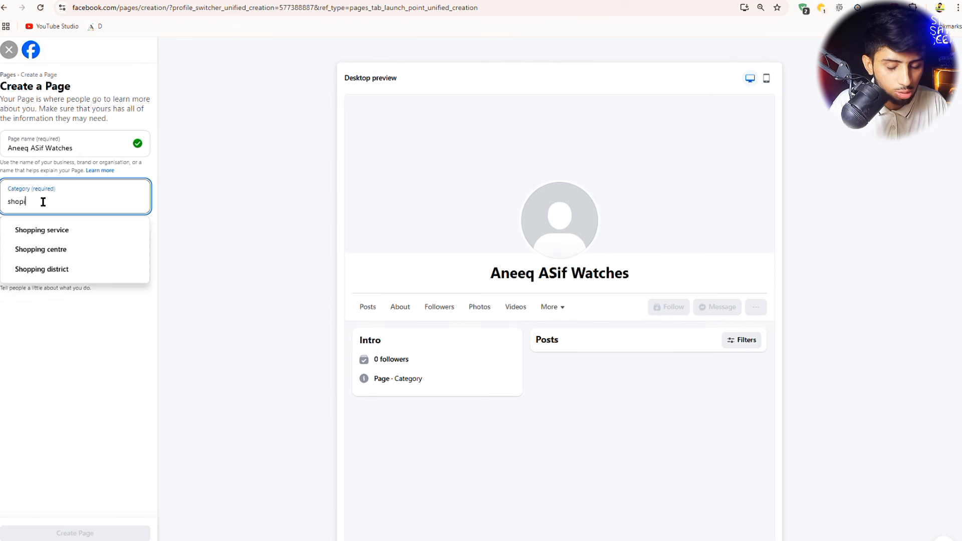
type("ing")
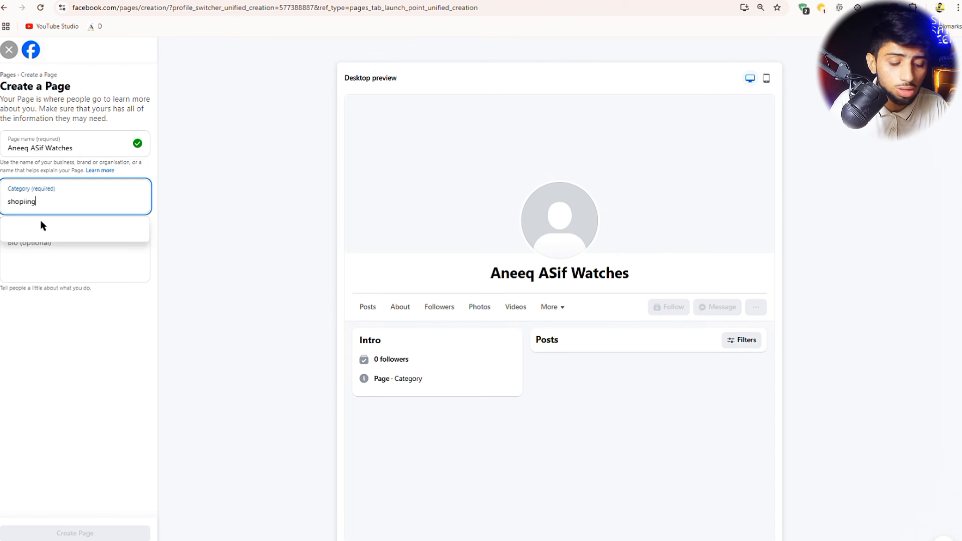
key("BackSpace")
key("BackSpace")
key("BackSpace")
key("BackSpace")
type("ing")
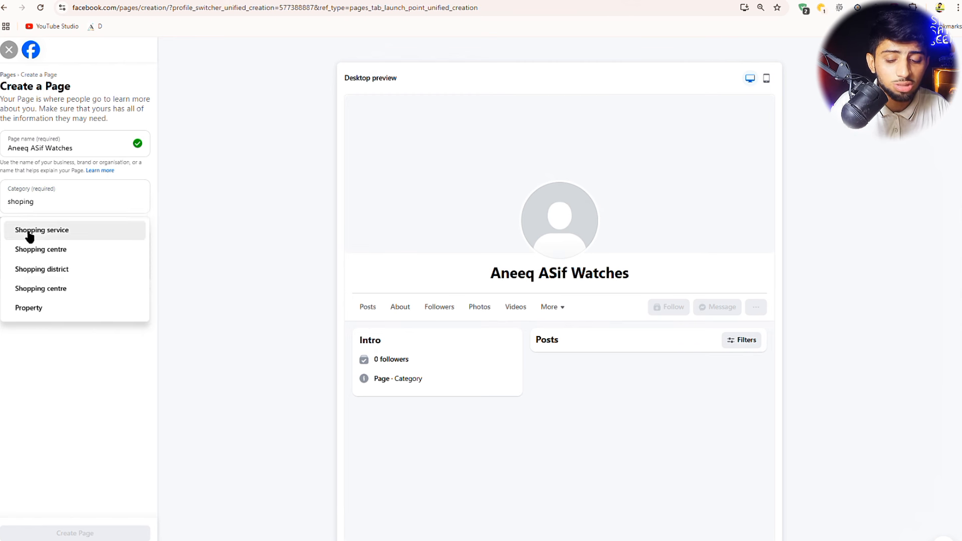
left_click(28, 233)
- Add the bio 'WE love luxry watches' and create the Page
left_click(46, 250)
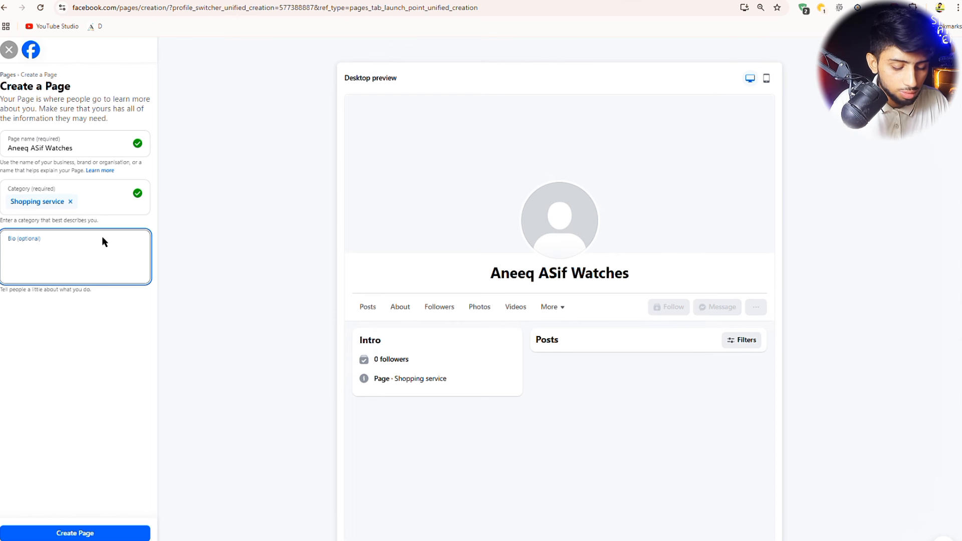
type("WE love ")
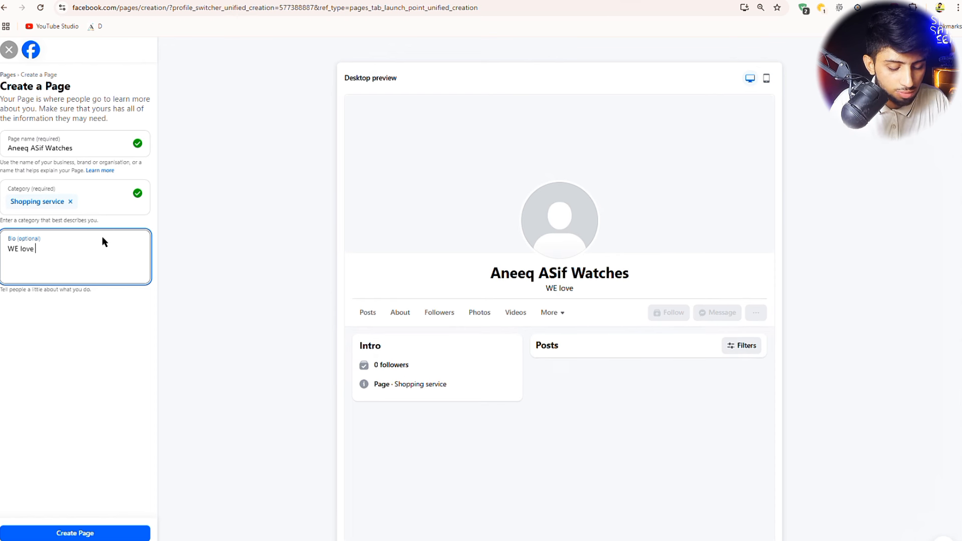
type("luxry")
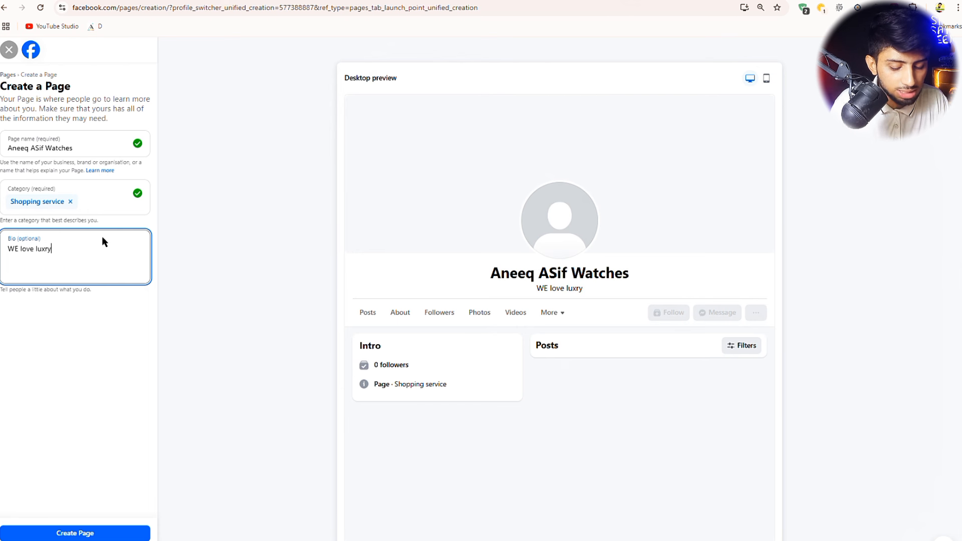
type(" watches")
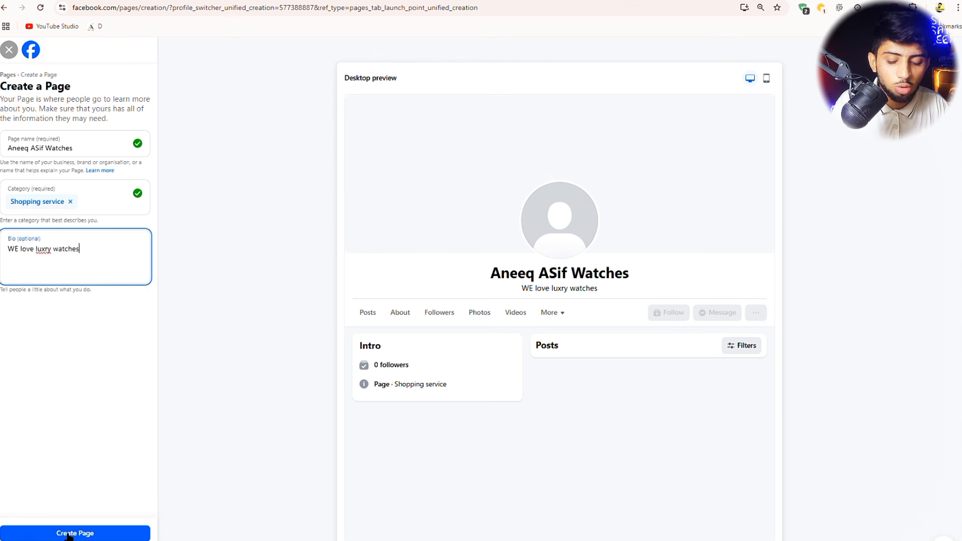
scroll(69, 535, "up", 3)
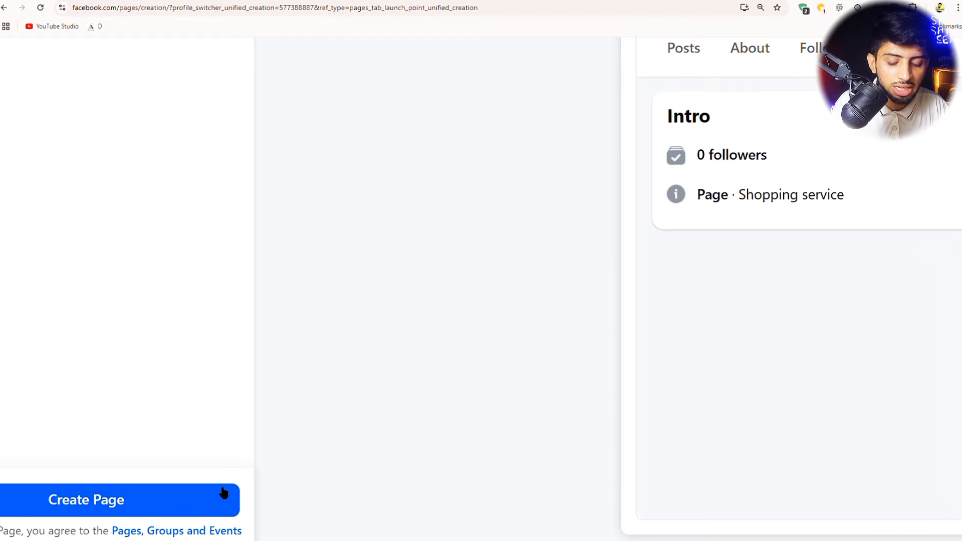
scroll(224, 493, "left", 2)
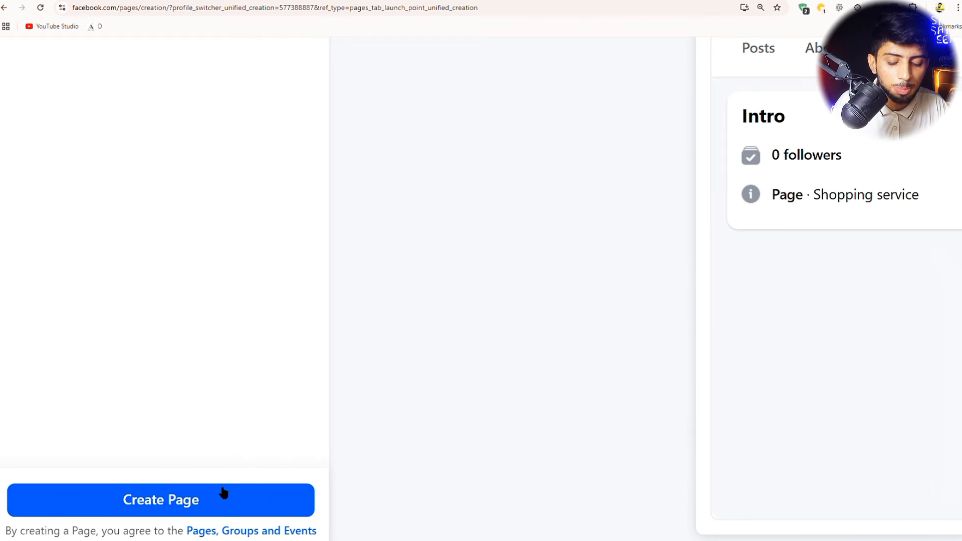
left_click(192, 507)
scroll(196, 511, "down", 3)
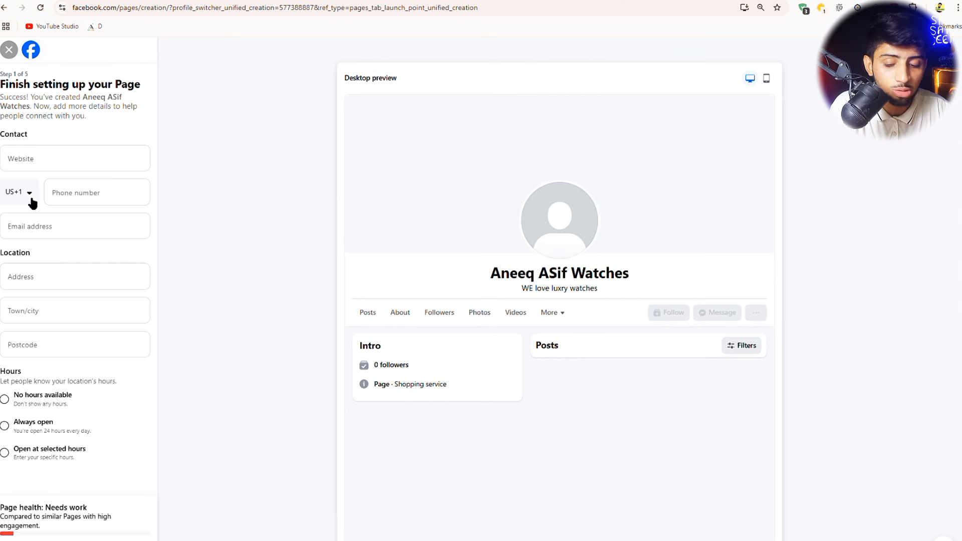
left_click(29, 194)
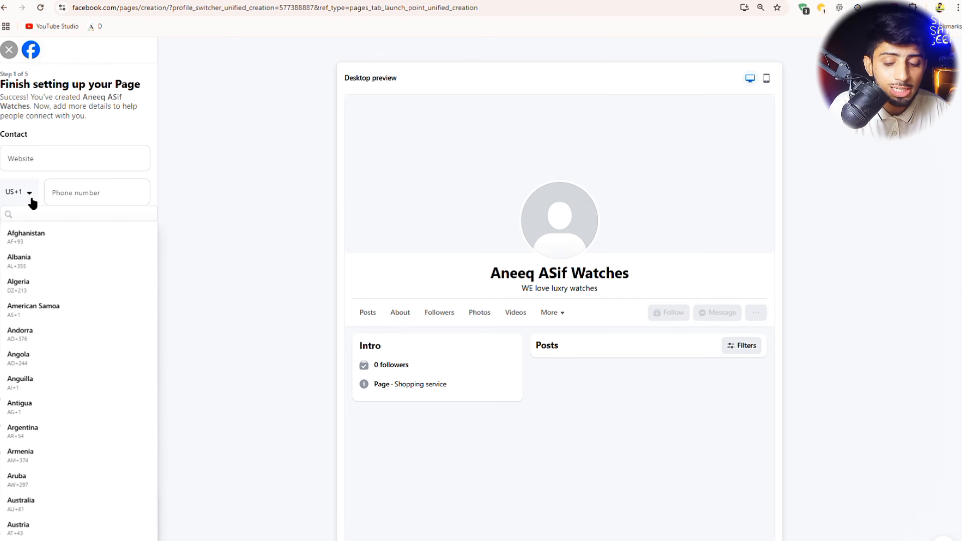
key("p")
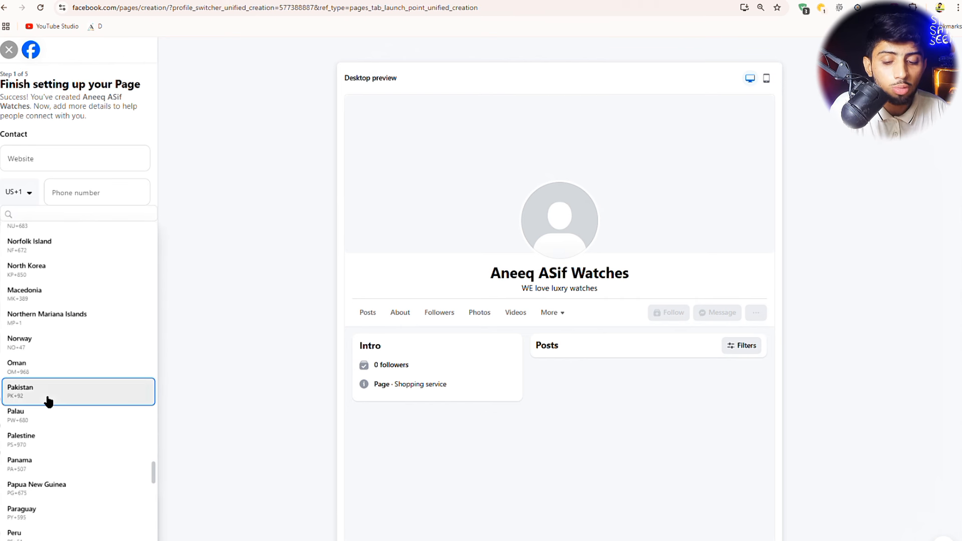
left_click(48, 401)
left_click(90, 201)
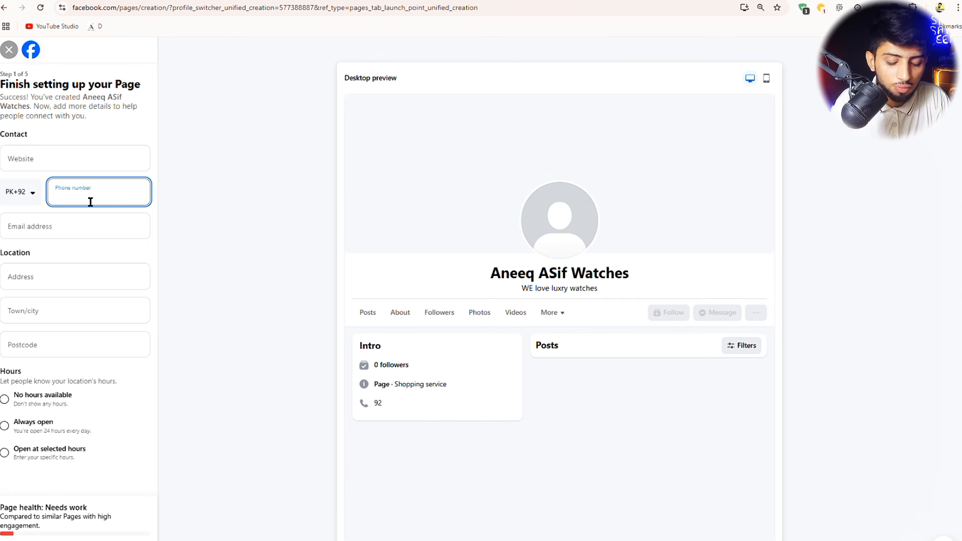
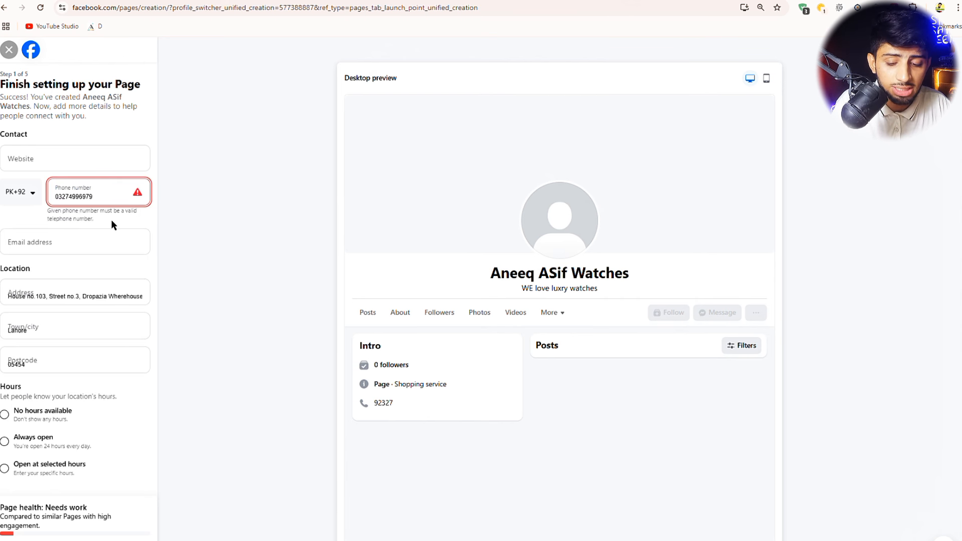
- Autofill the address, postcode and contact email, and mark the Page as always open
left_click(111, 219)
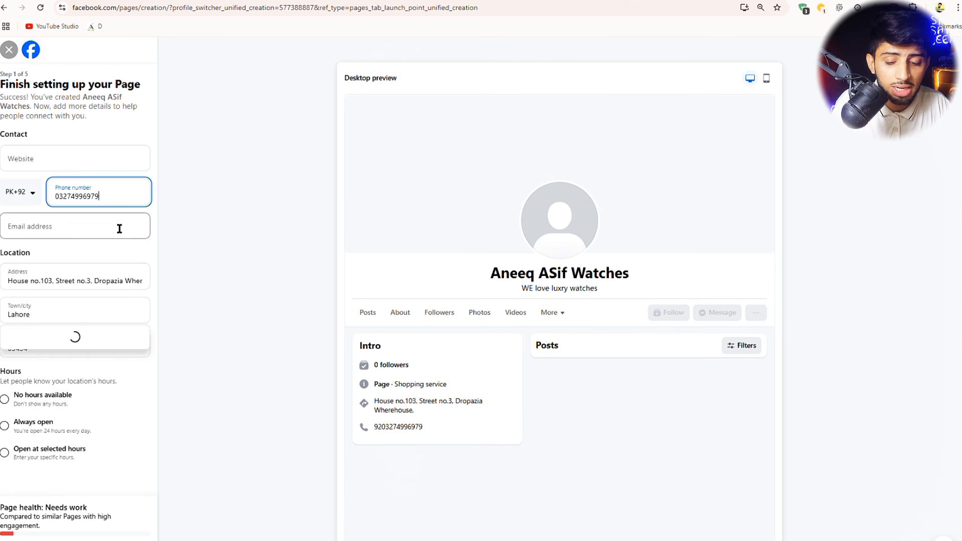
left_click(27, 236)
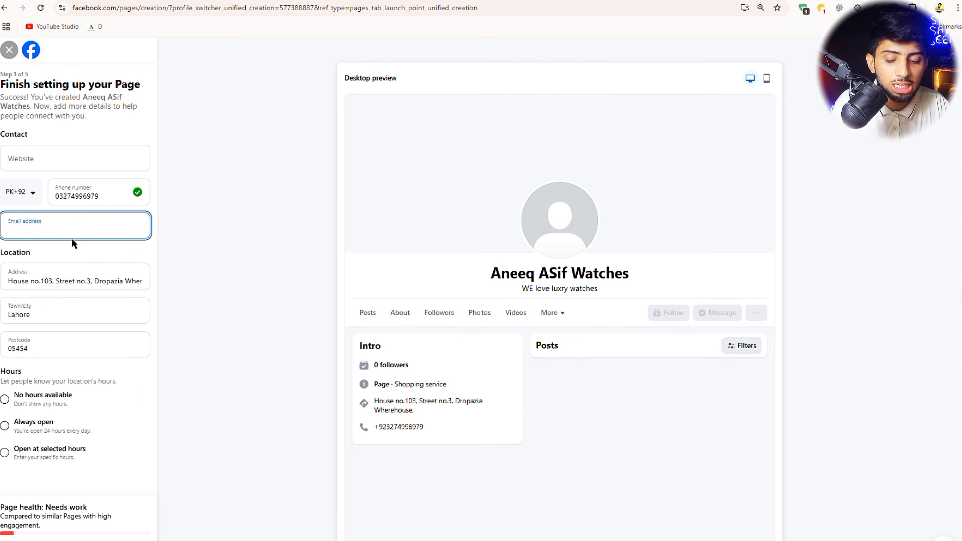
left_click(104, 256)
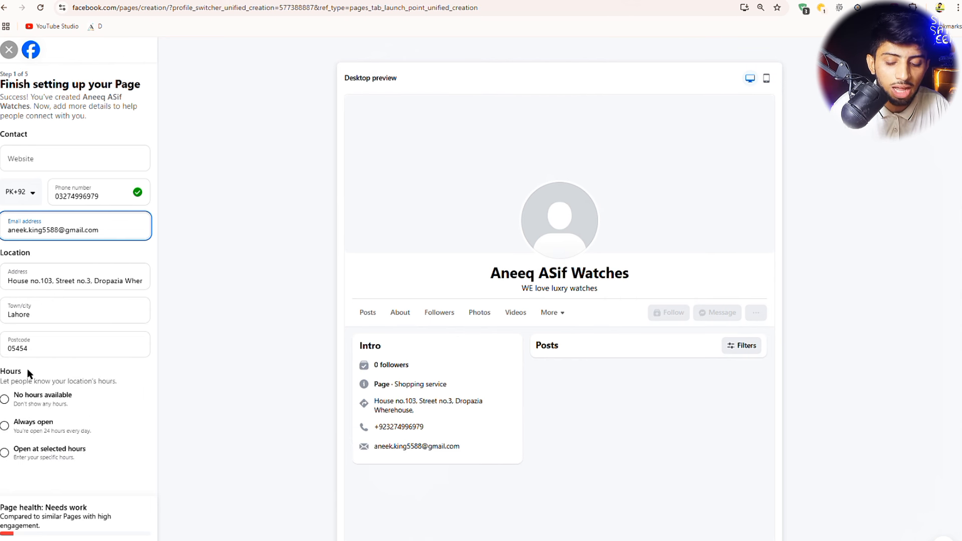
left_click_drag(28, 373, 1, 371)
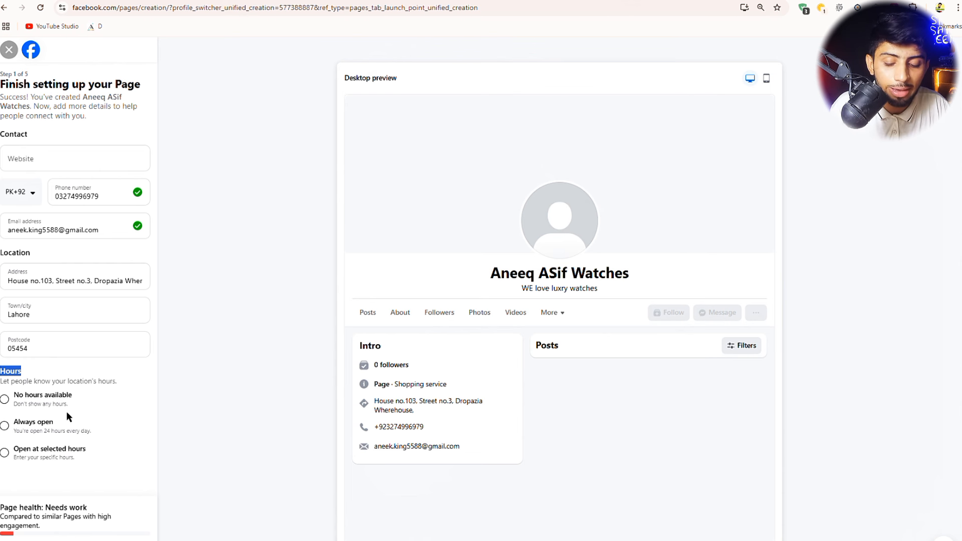
left_click(12, 426)
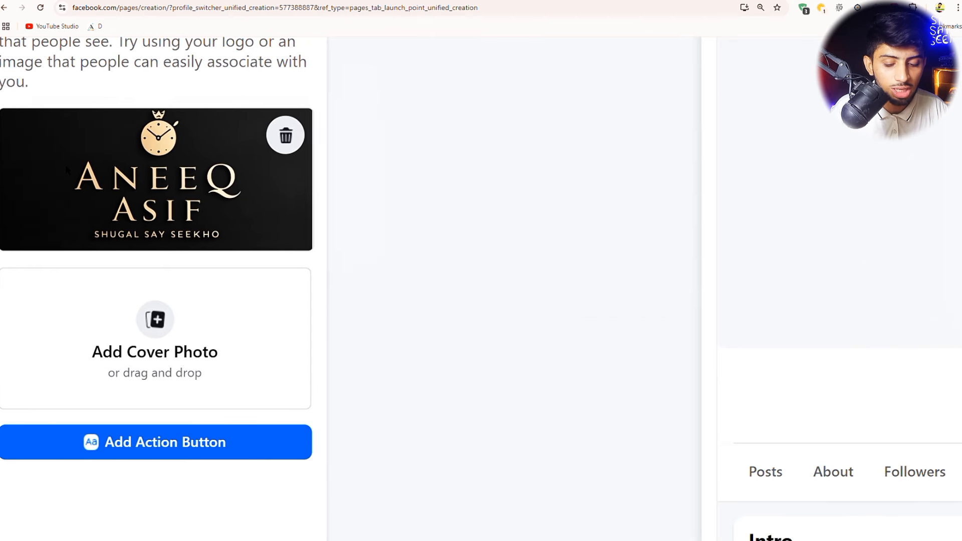
- Scroll around the Customise your Page step while adding the gold-watch cover photo
scroll(66, 166, "left", 1)
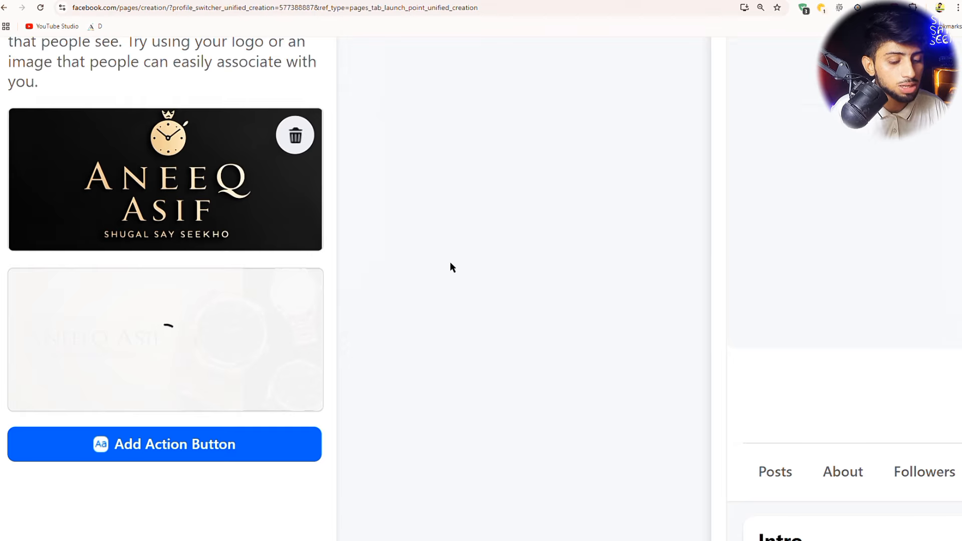
scroll(450, 262, "down", 5)
scroll(549, 218, "up", 5)
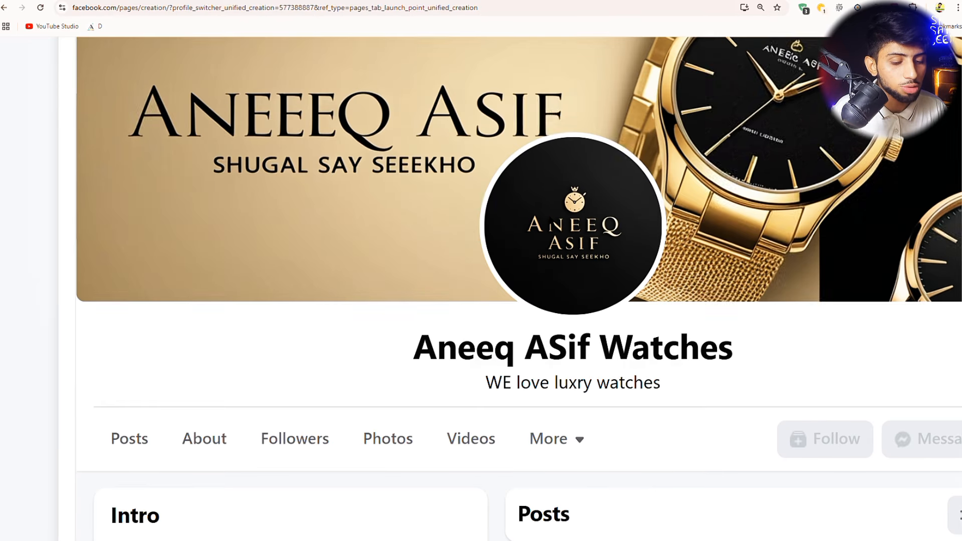
scroll(504, 239, "down", 5)
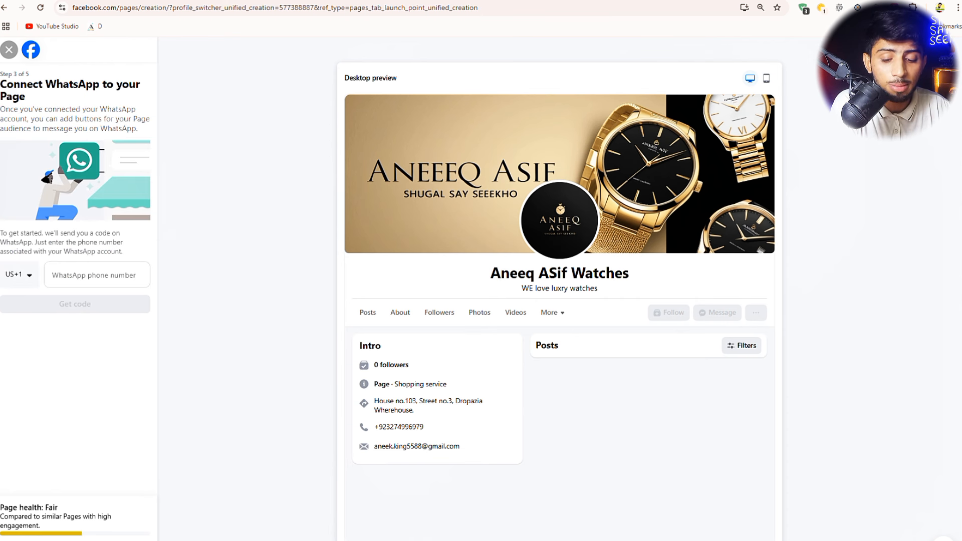
- Leave the WhatsApp phone number empty and skip connecting WhatsApp
left_click(96, 273)
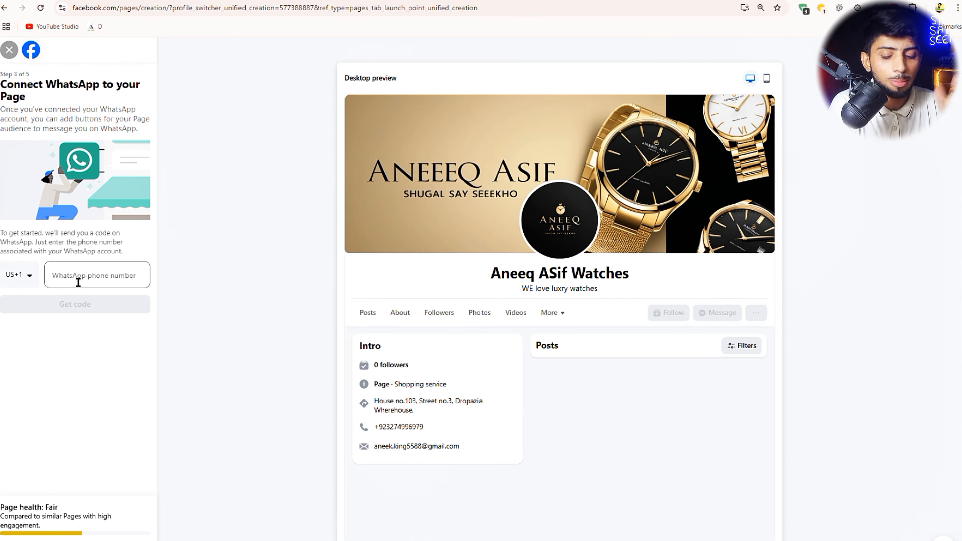
left_click(83, 315)
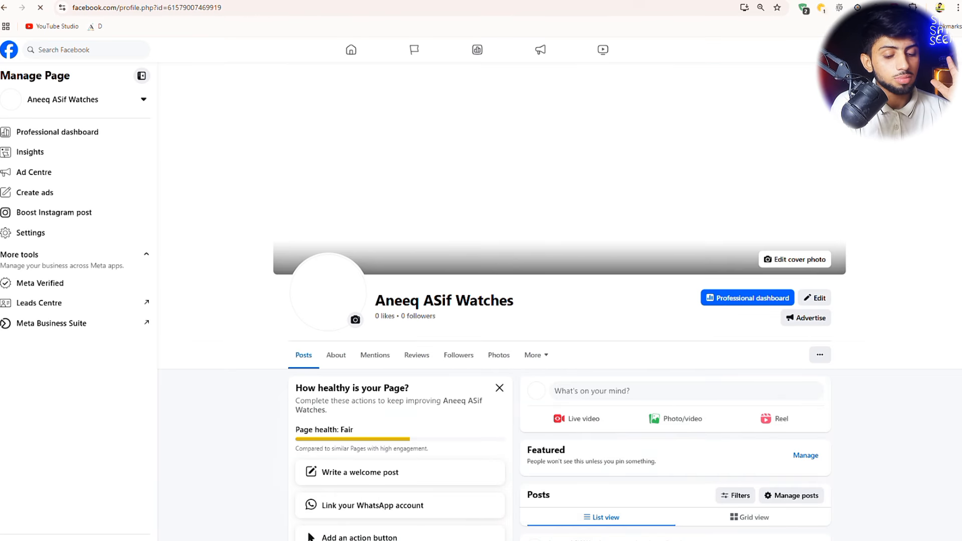
scroll(560, 300, "down", 3)
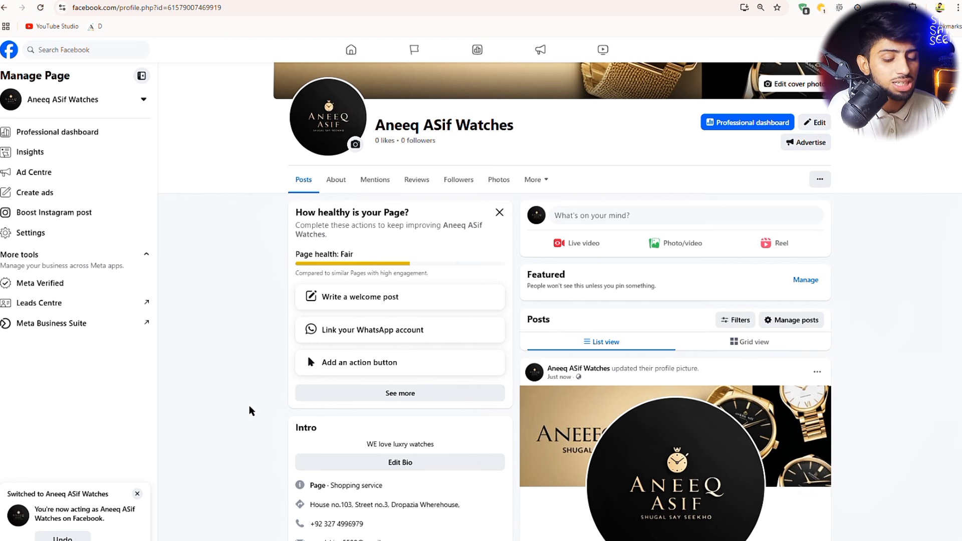
scroll(469, 351, "down", 3)
scroll(468, 354, "up", 5)
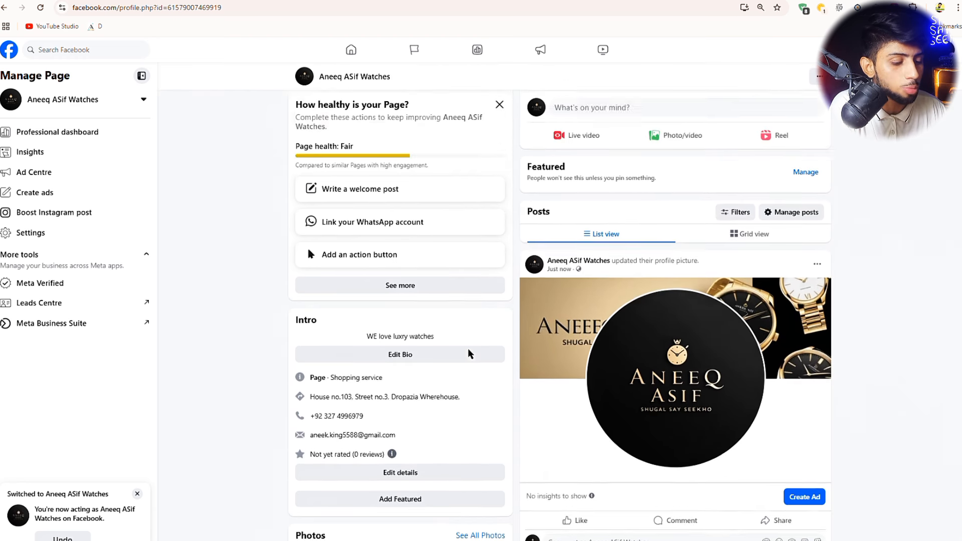
scroll(419, 330, "down", 4)
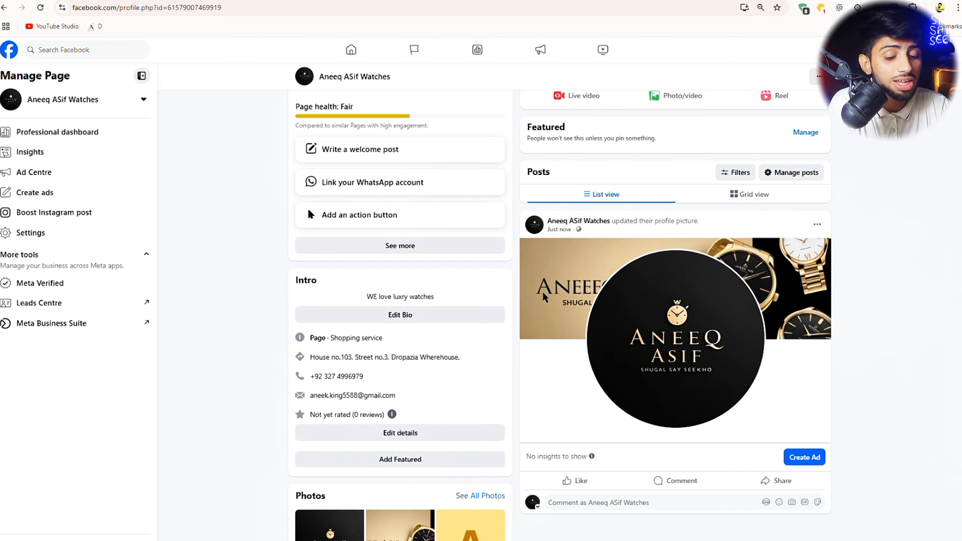
scroll(712, 201, "up", 4)
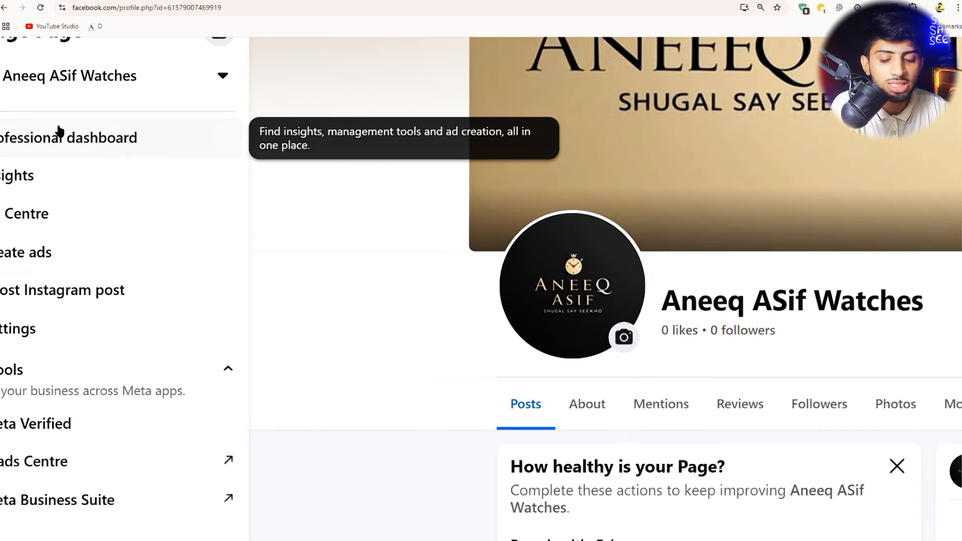
scroll(106, 123, "left", 1)
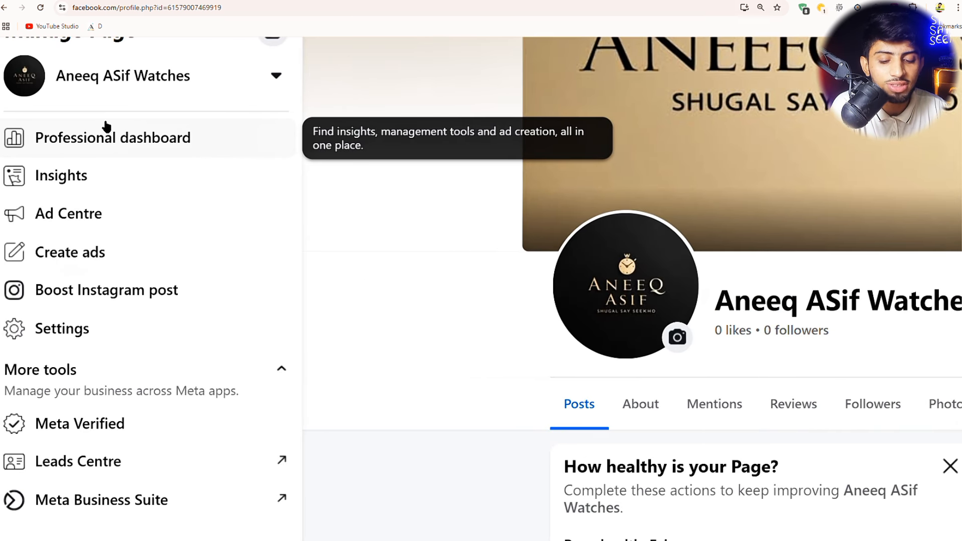
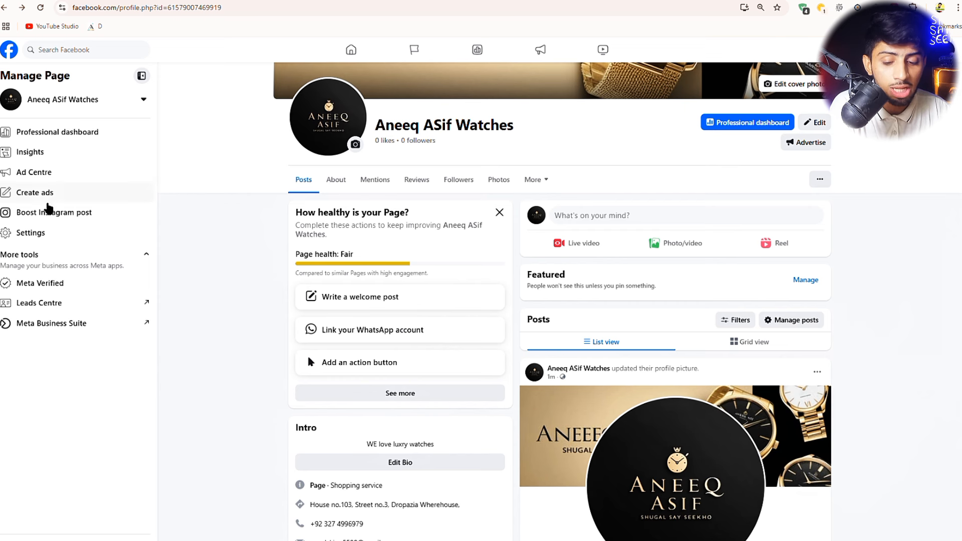
- Scroll the Manage Page sidebar down toward More tools
scroll(43, 211, "down", 2)
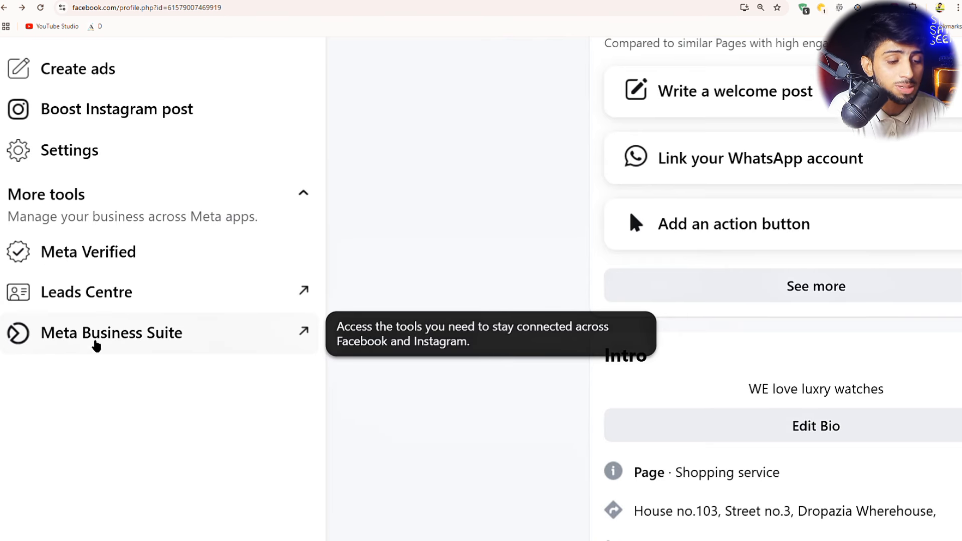
- Open the watch shop's Page in Meta Business Suite, finding its tab via a 'meta b' search
left_click(96, 341)
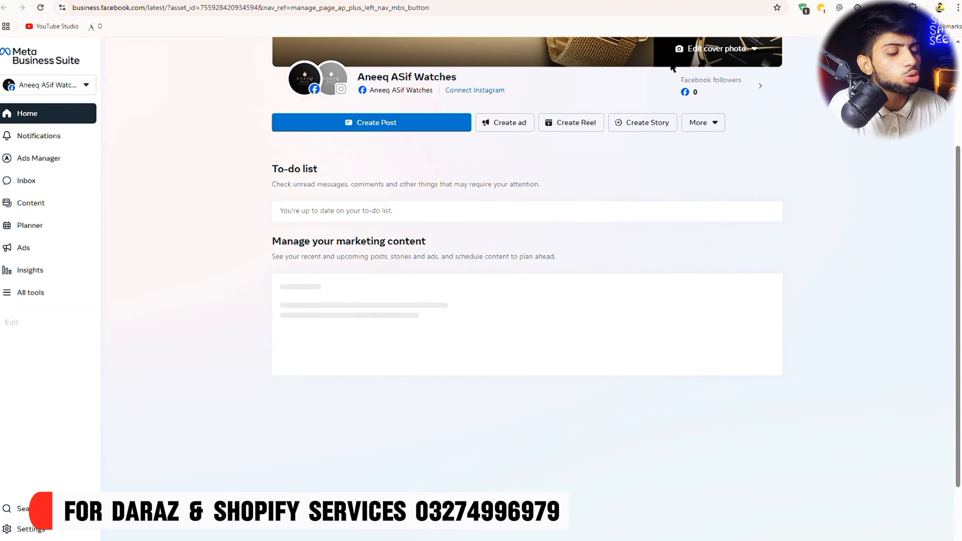
key("ctrl+t")
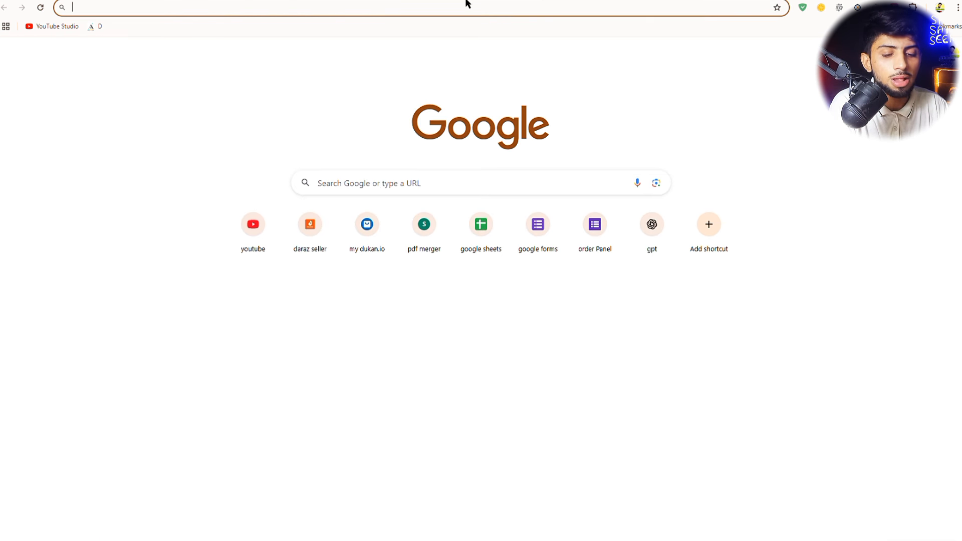
left_click(441, 17)
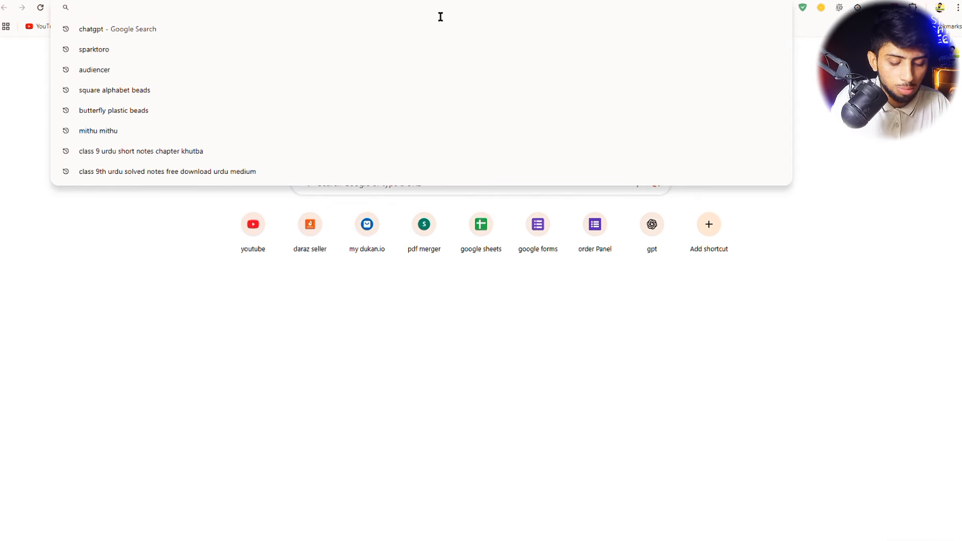
type("meta b")
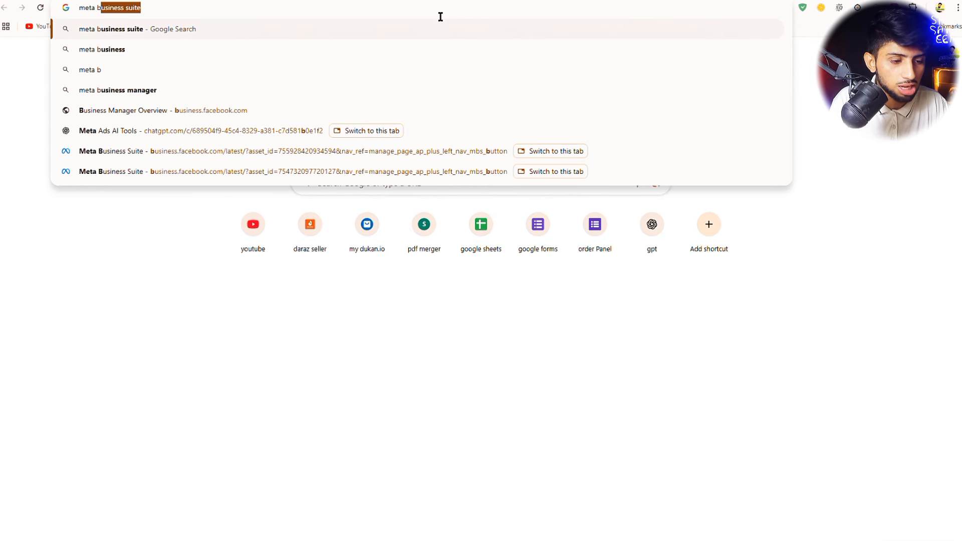
left_click(551, 151)
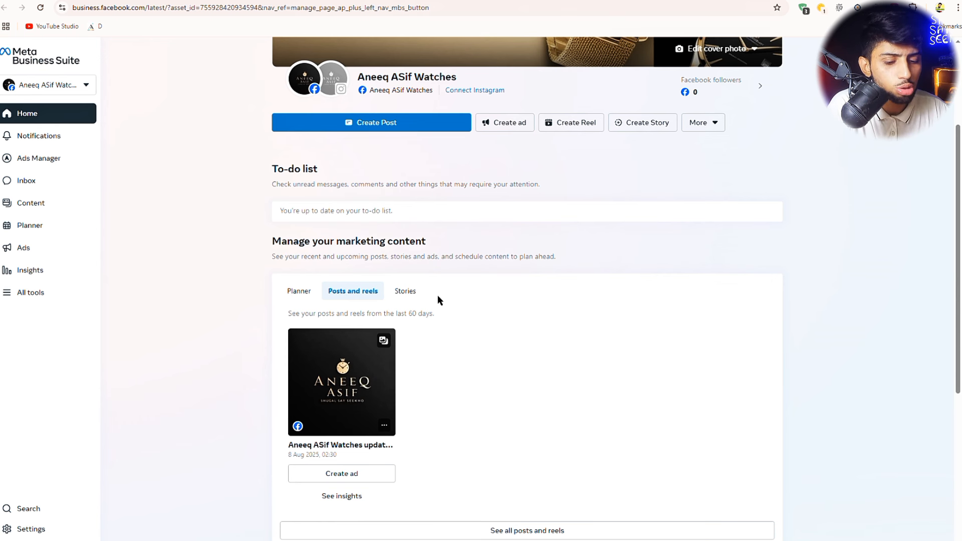
scroll(437, 295, "up", 3)
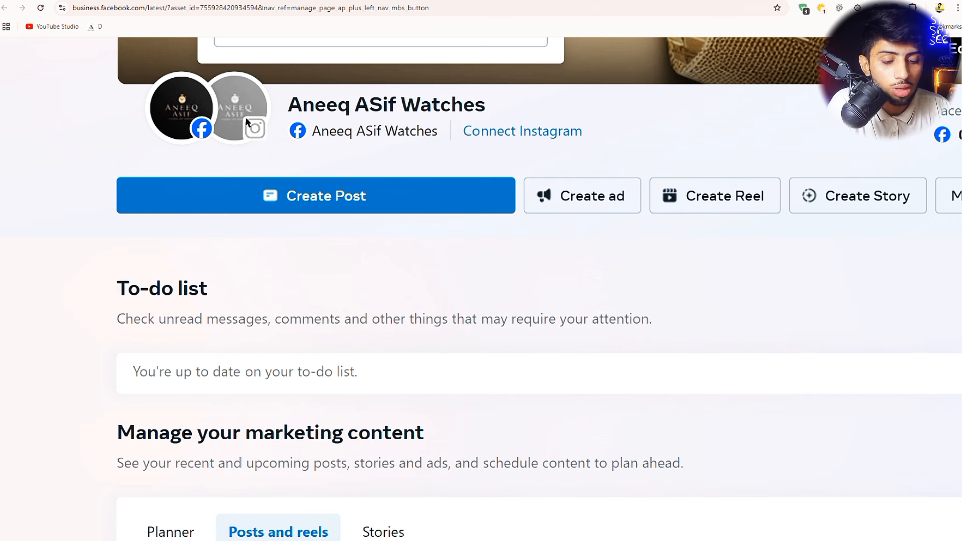
key("ctrl+0")
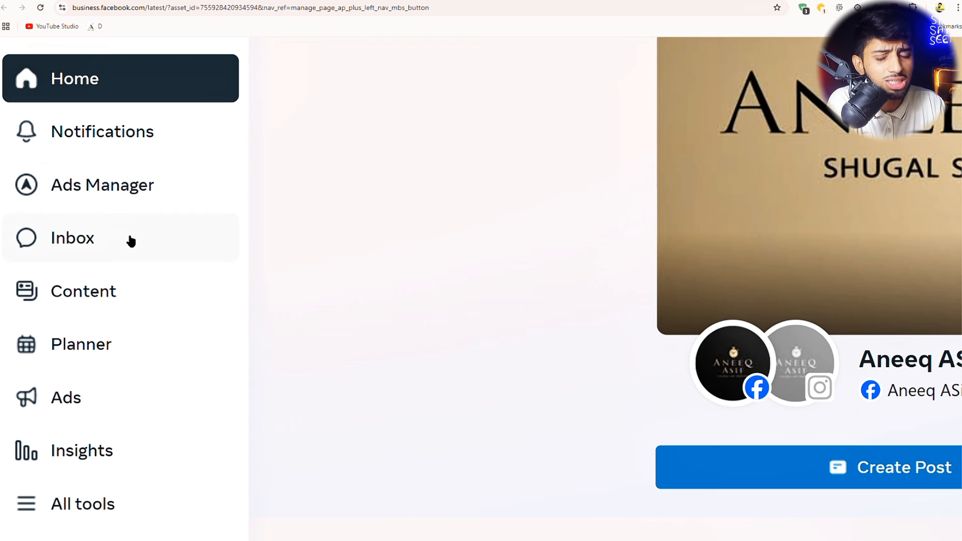
scroll(131, 241, "down", 2)
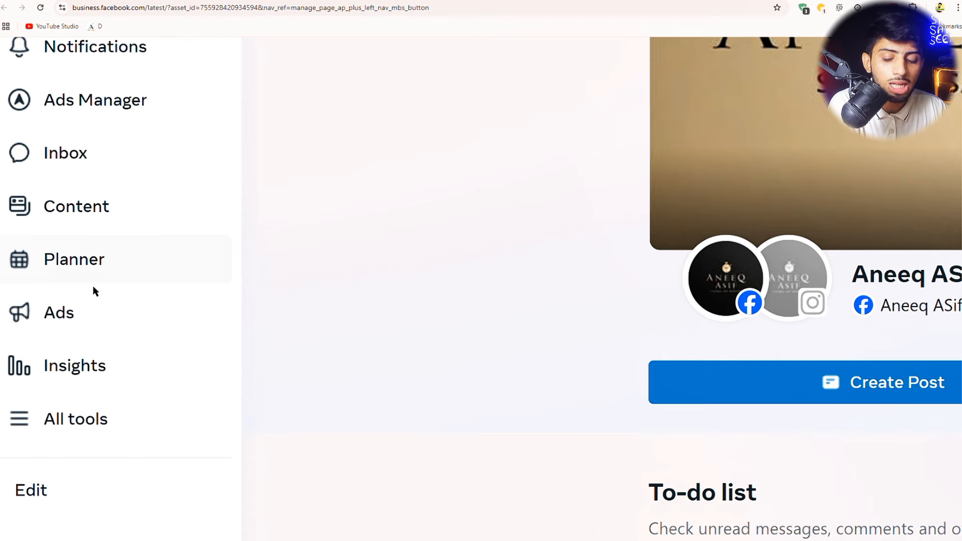
key("ctrl+0")
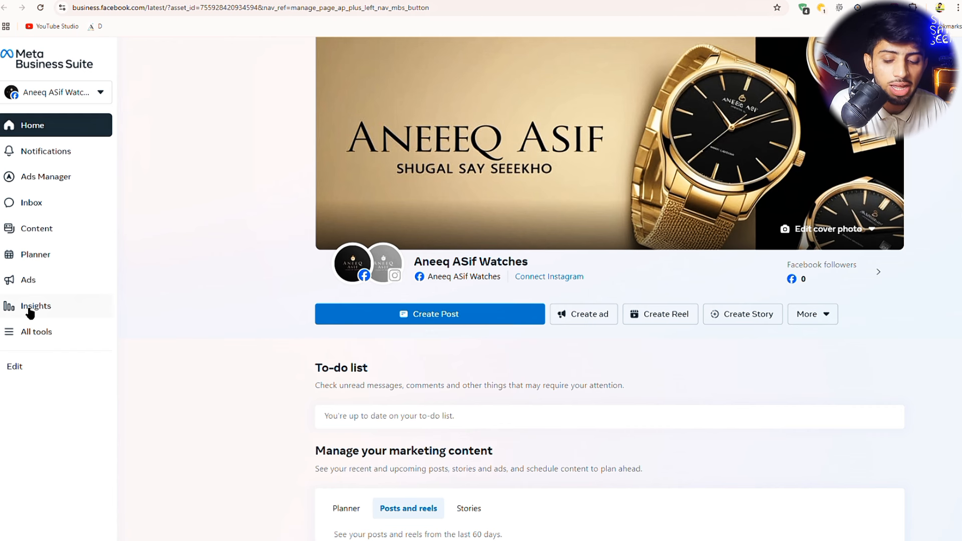
- Browse All tools, then expand the Ads Manager submenu in the left navigation
left_click(28, 331)
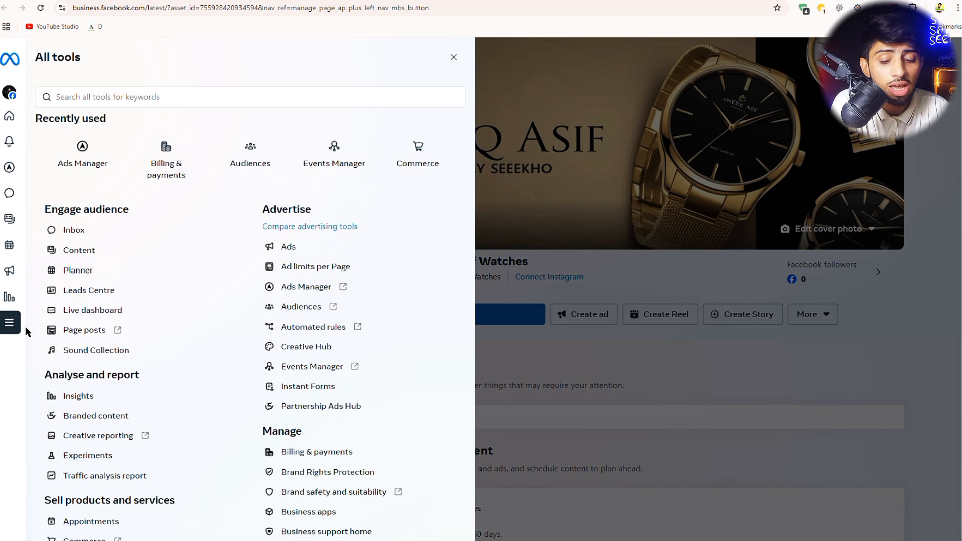
mouse_move(11, 166)
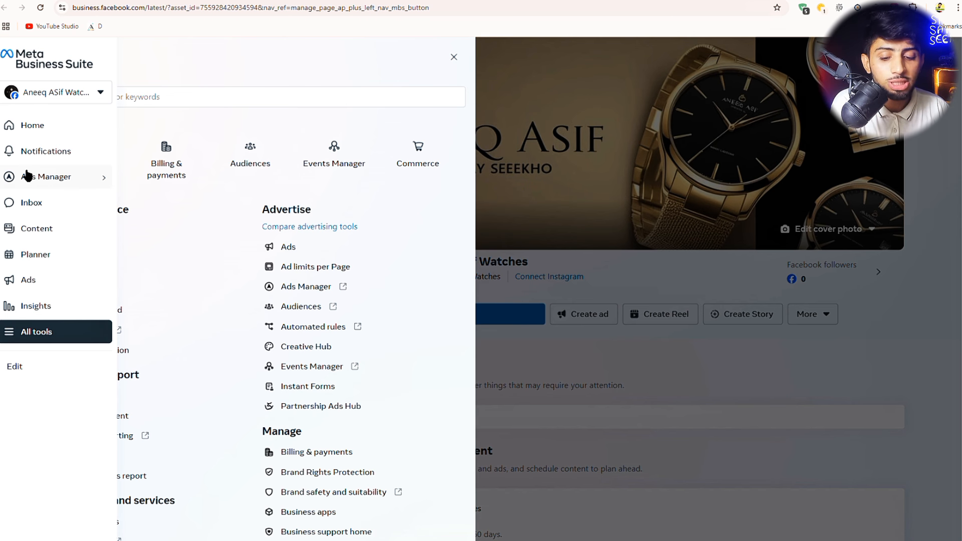
left_click(62, 181)
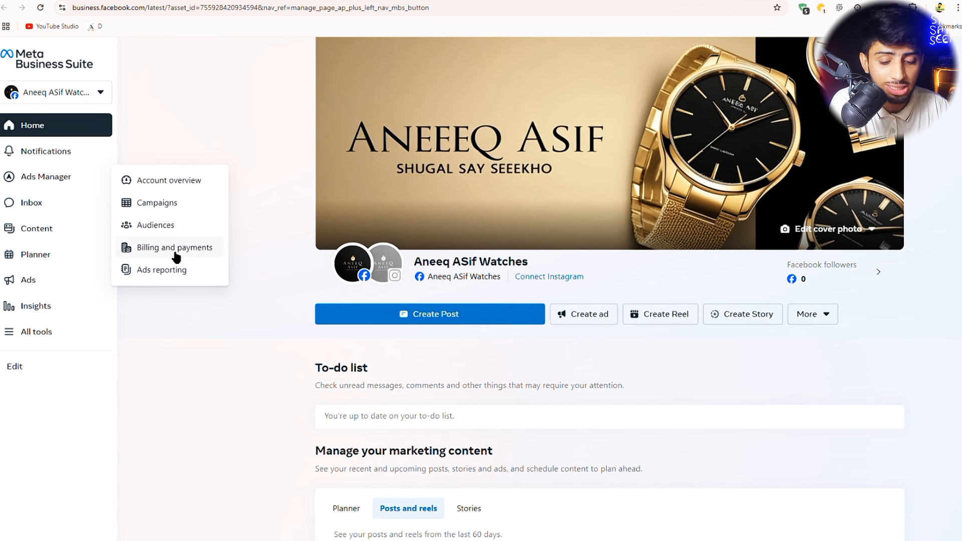
- Open Billing and payments, go to Payment settings and begin adding a payment method
left_click(175, 249)
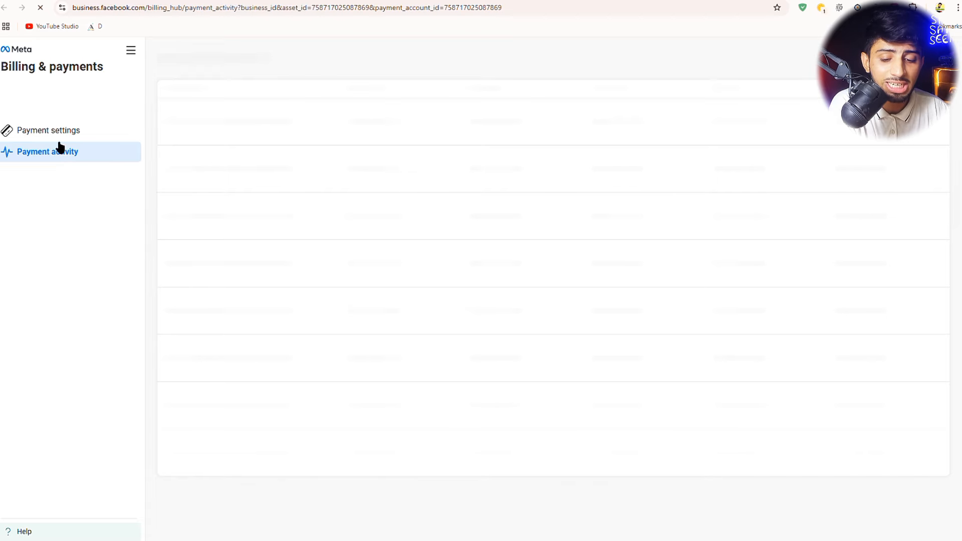
scroll(55, 138, "up", 3)
scroll(56, 138, "up", 2)
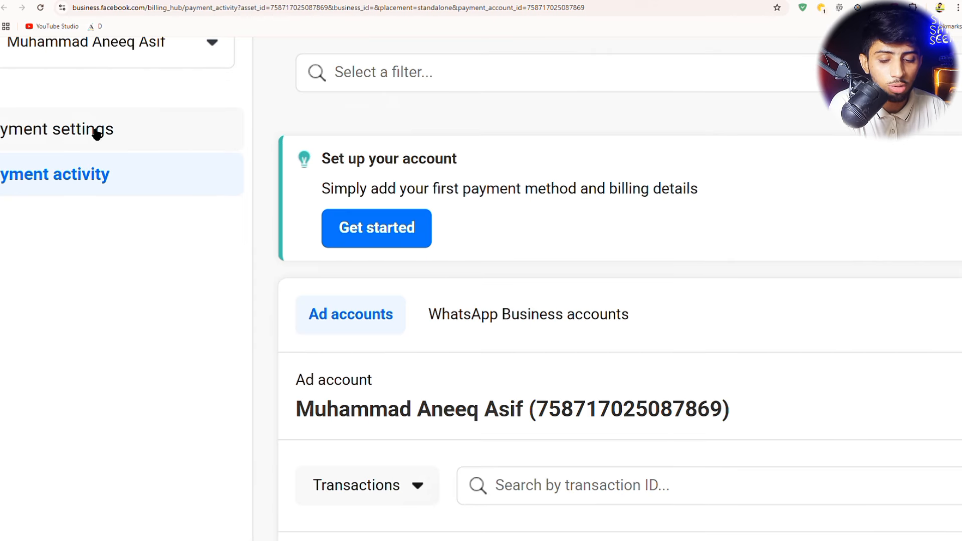
scroll(197, 131, "left", 1)
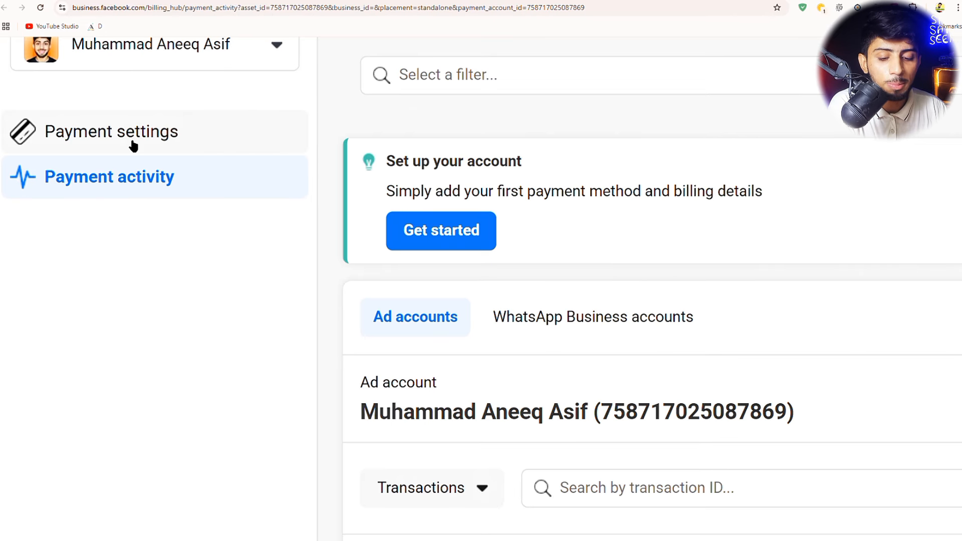
left_click(130, 144)
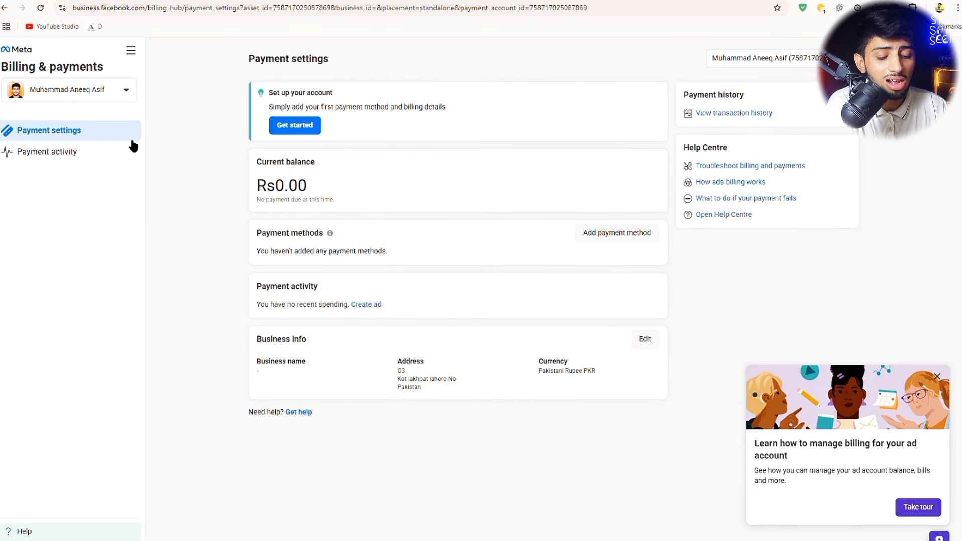
scroll(619, 232, "up", 4)
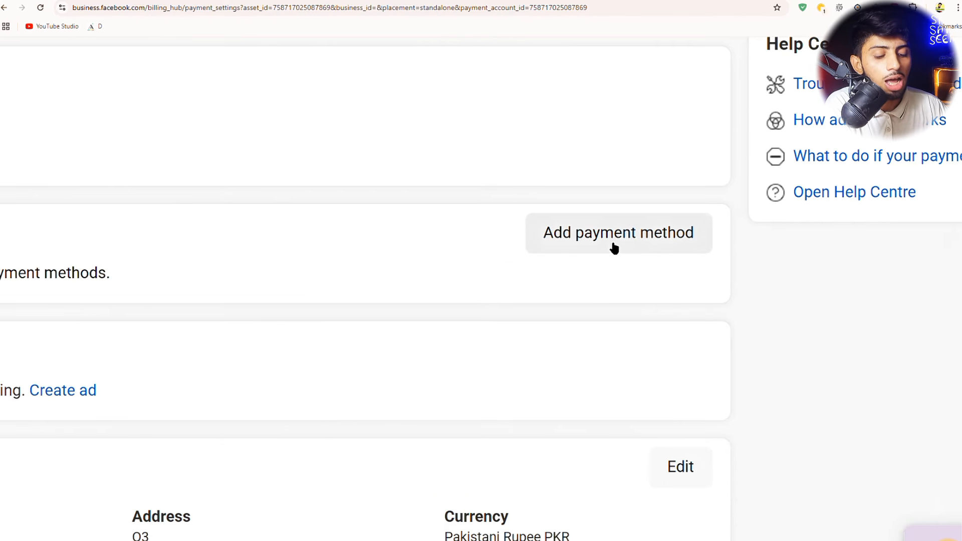
left_click(614, 248)
scroll(610, 248, "down", 4)
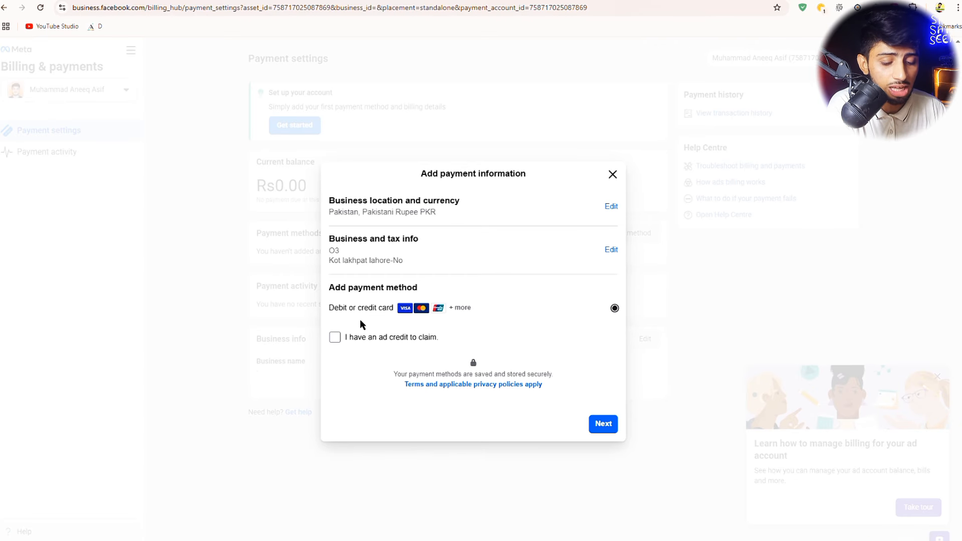
- Mark 'I have an ad credit to claim', reach the card form, then close it unsaved
left_click(334, 338)
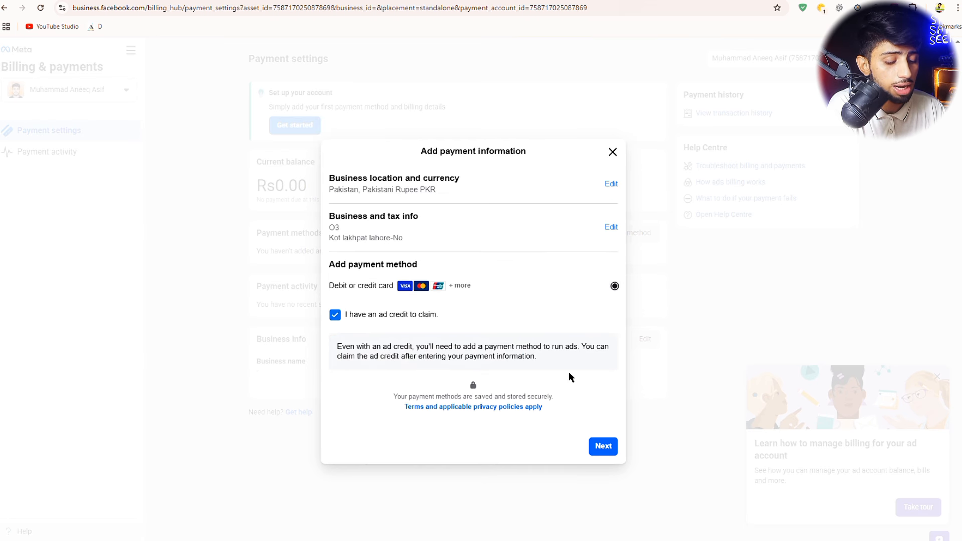
left_click(607, 448)
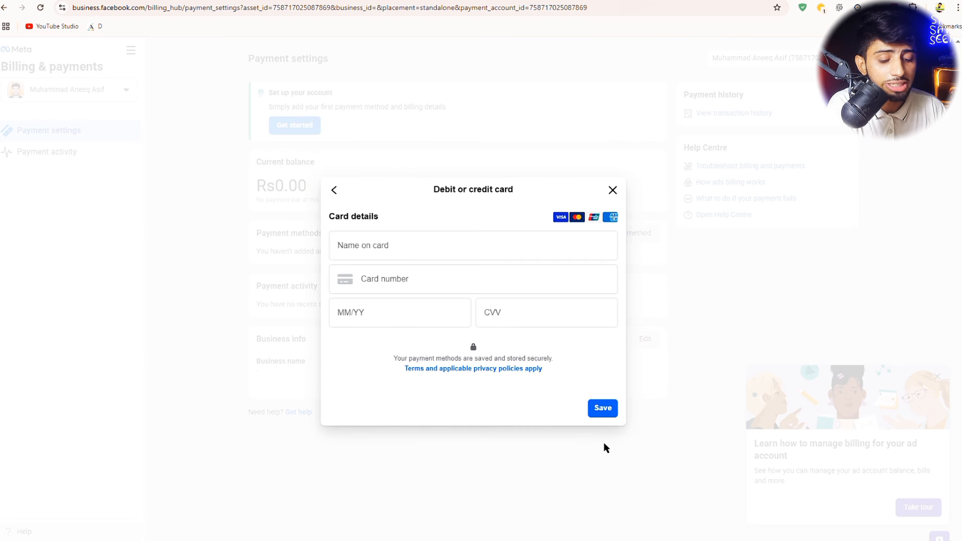
left_click(371, 245)
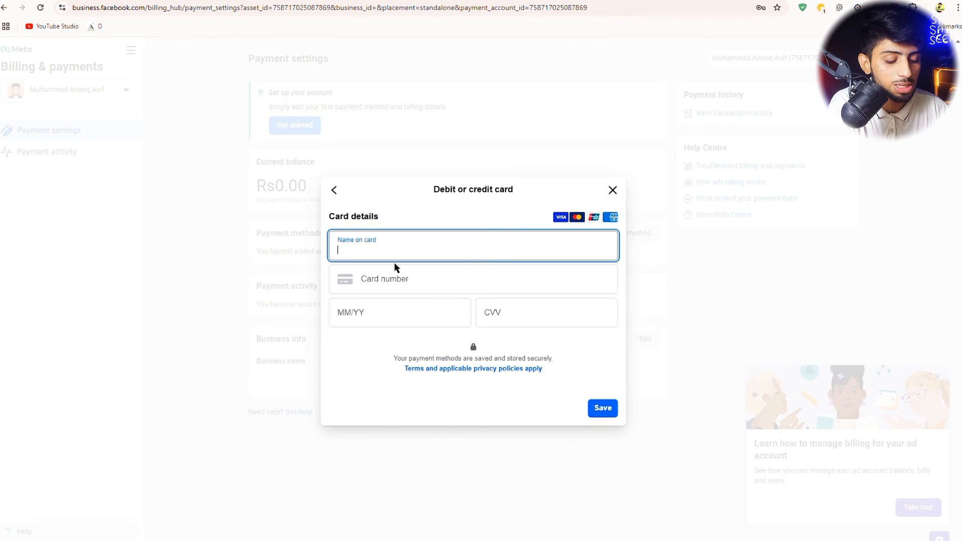
left_click(613, 190)
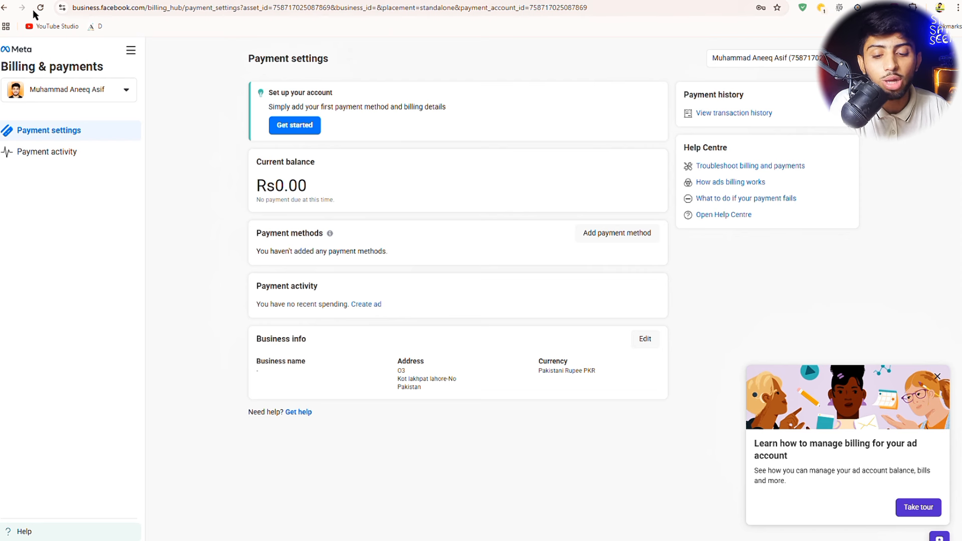
- Go back twice from Billing & payments to the Business Suite home page
left_click(4, 8)
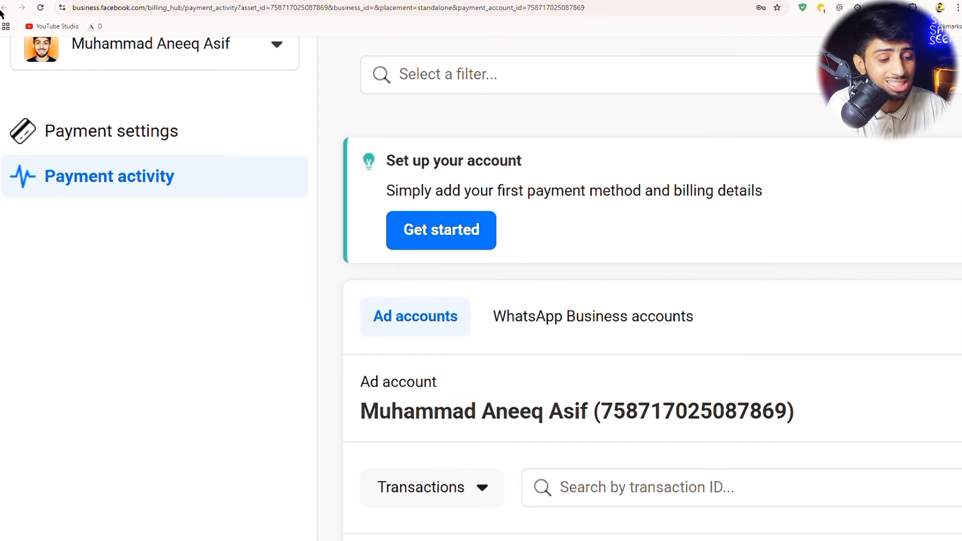
left_click(3, 9)
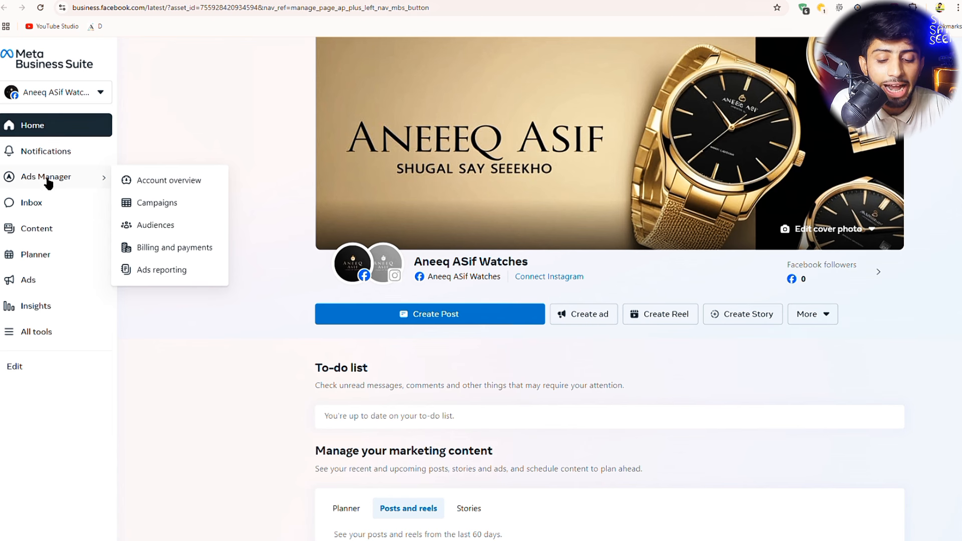
- Open the ad account's Campaigns list and start a new campaign with + Create
left_click(159, 202)
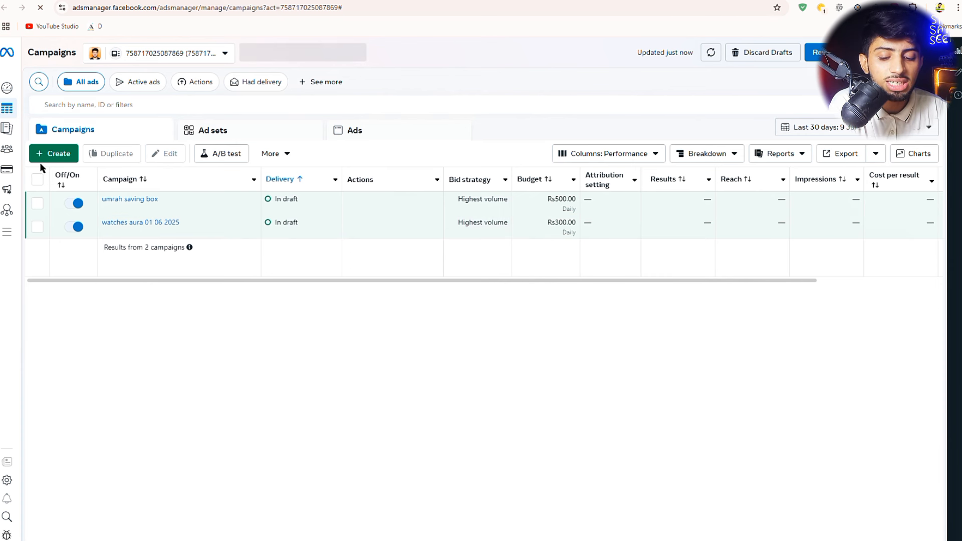
left_click_drag(74, 132, 141, 110)
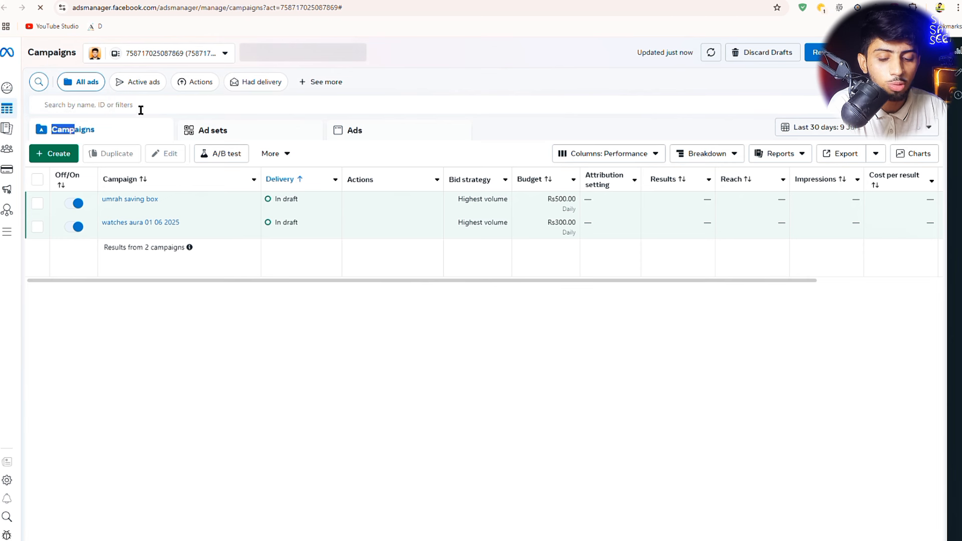
left_click(53, 153)
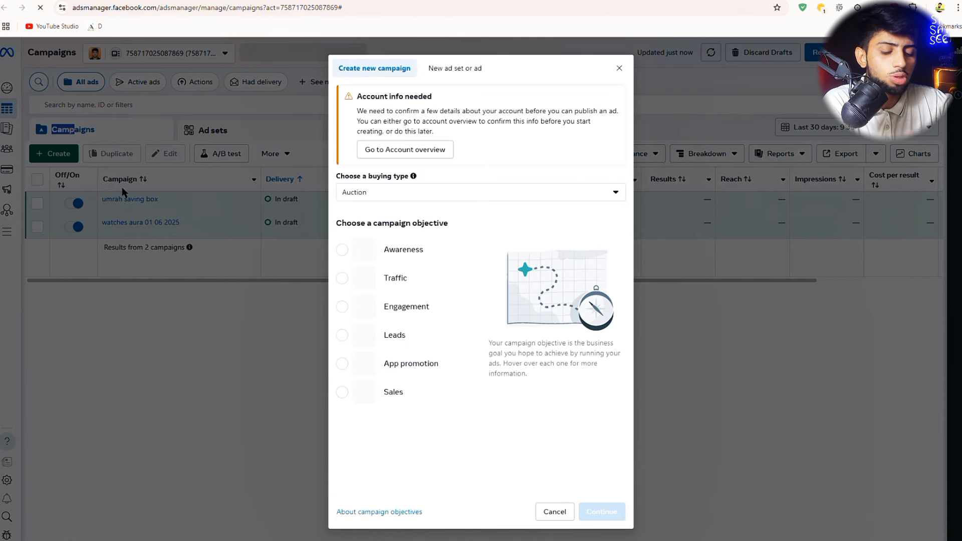
- Pick Sales as the objective in the Create new campaign dialog
mouse_move(359, 255)
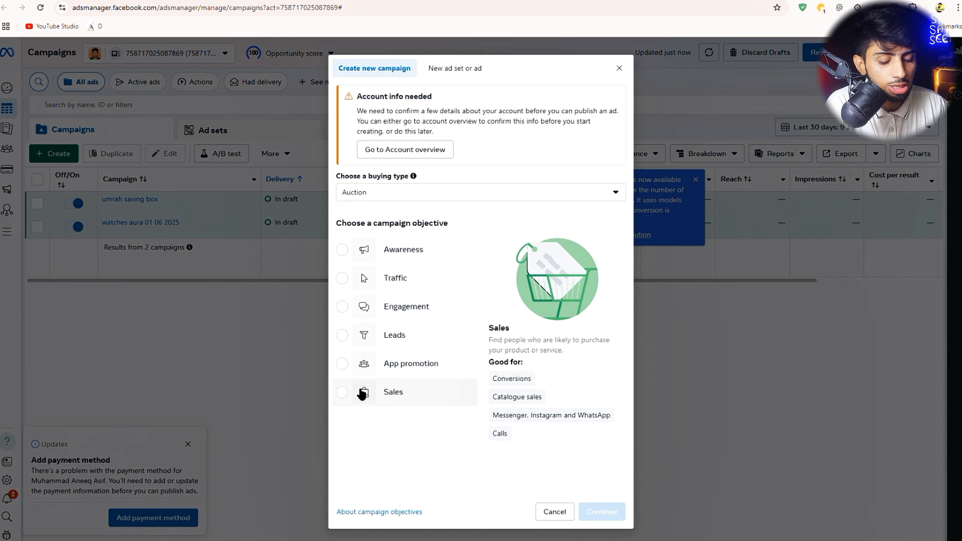
left_click(362, 394)
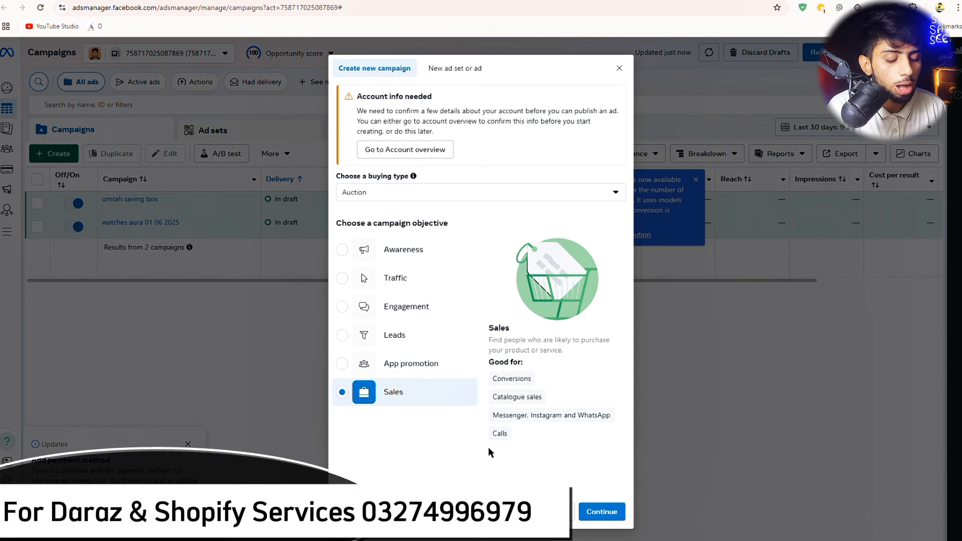
- Continue with the Sales campaign and acknowledge the campaign setup notice with OK
left_click(602, 513)
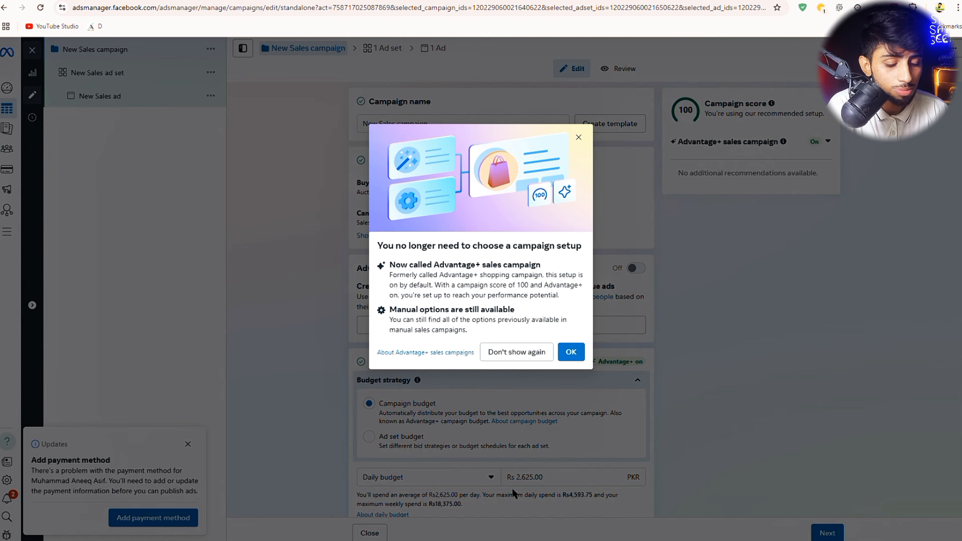
left_click(572, 353)
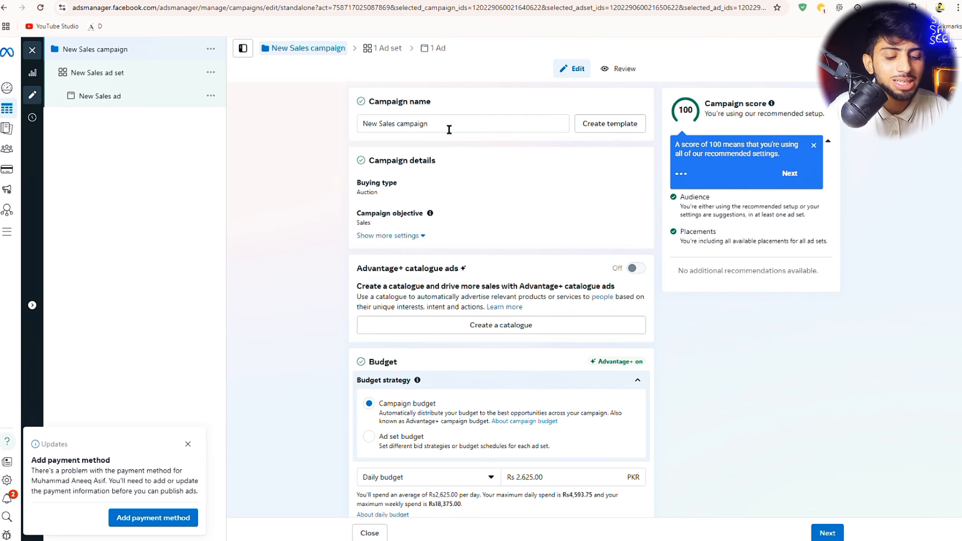
- Replace the campaign name 'New Sales campaign' with 'watches ads for 03 20025'
left_click_drag(450, 129, 358, 127)
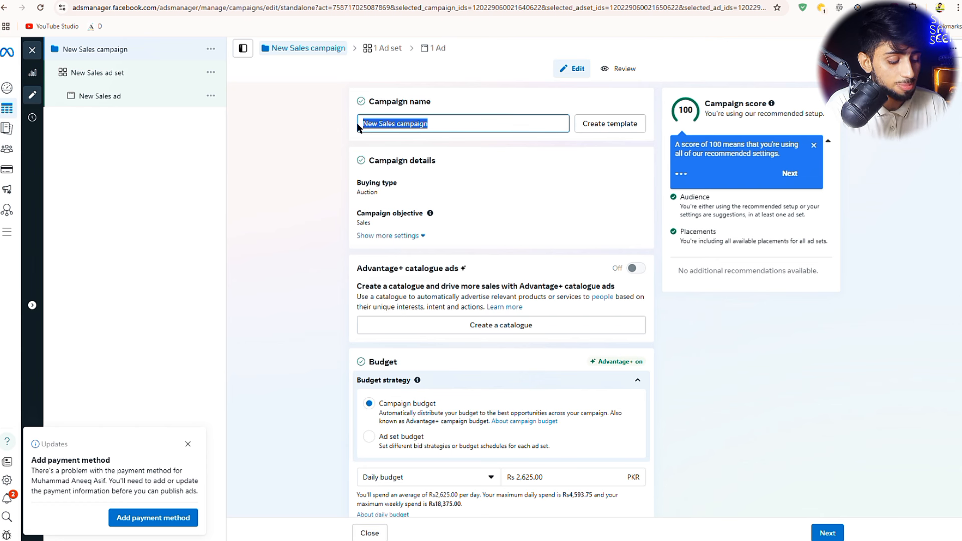
key("BackSpace")
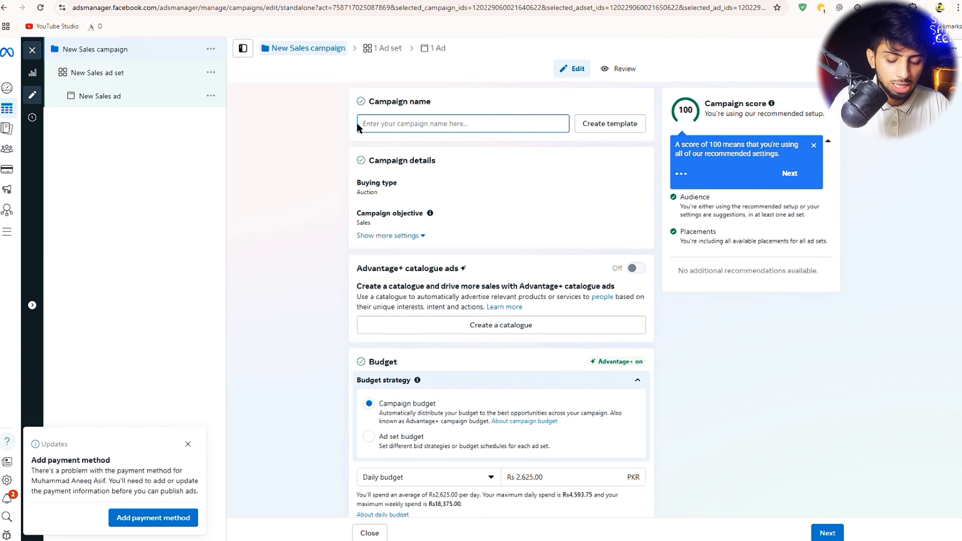
type("watche")
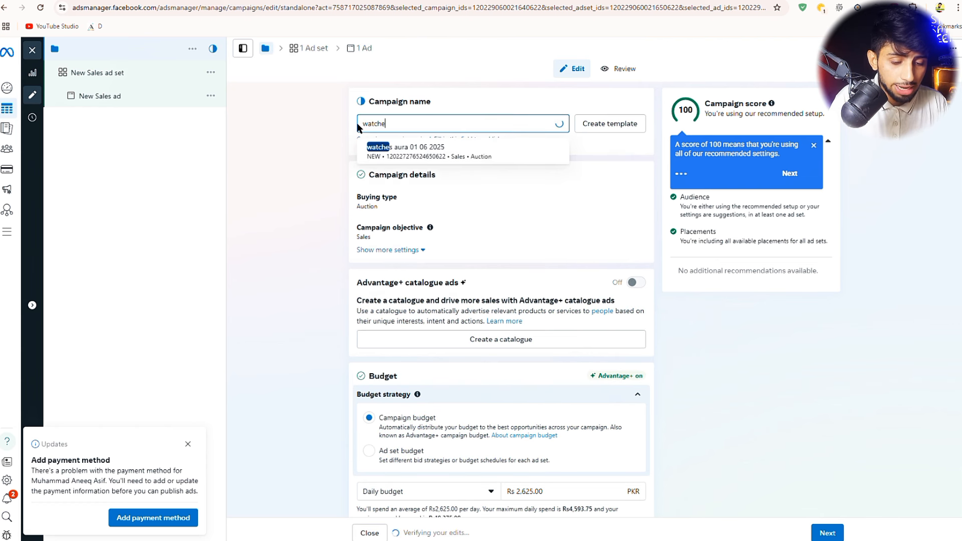
type("s a")
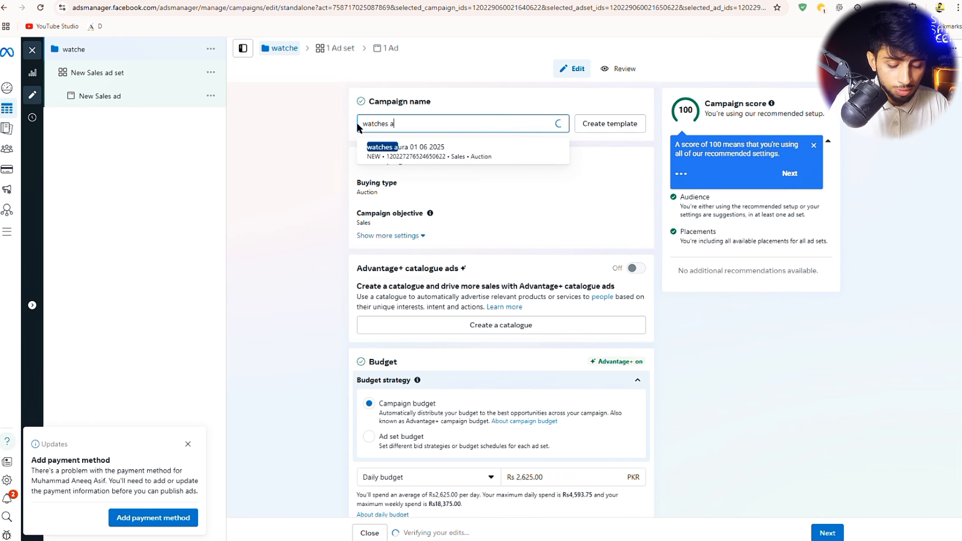
type("ds ")
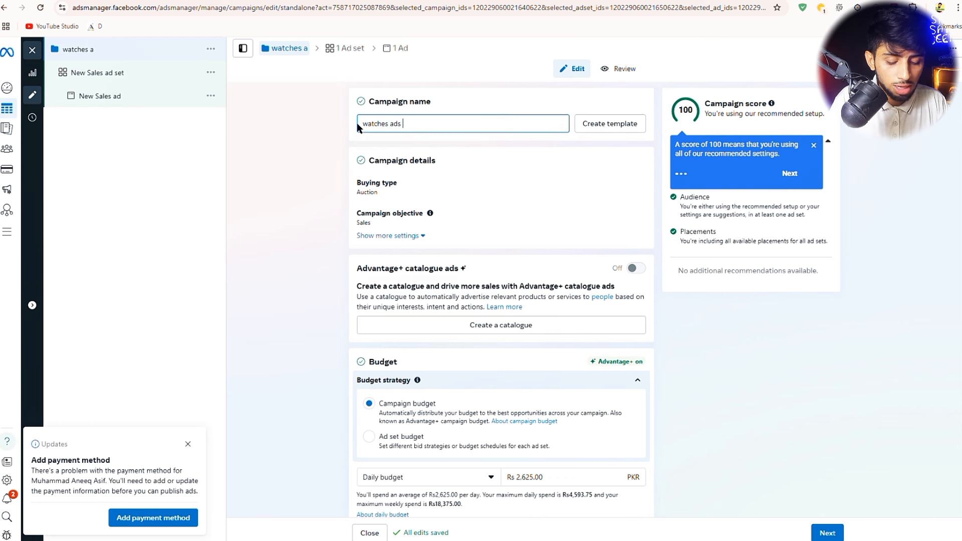
type("for")
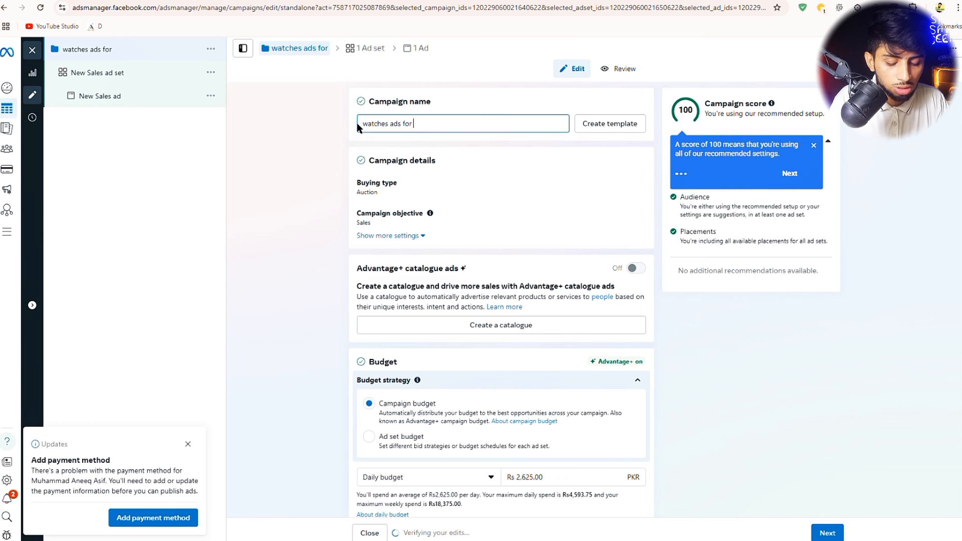
type(" 03 2002")
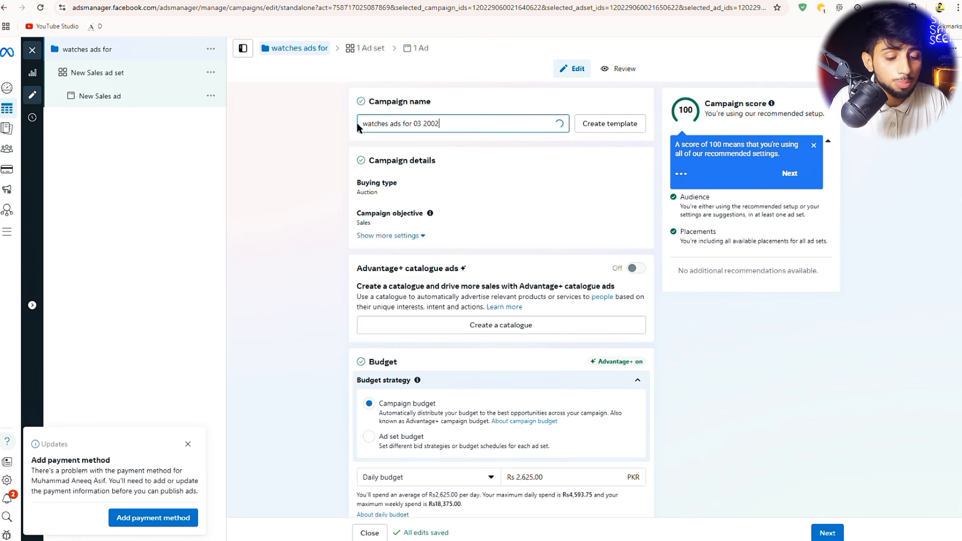
type("5")
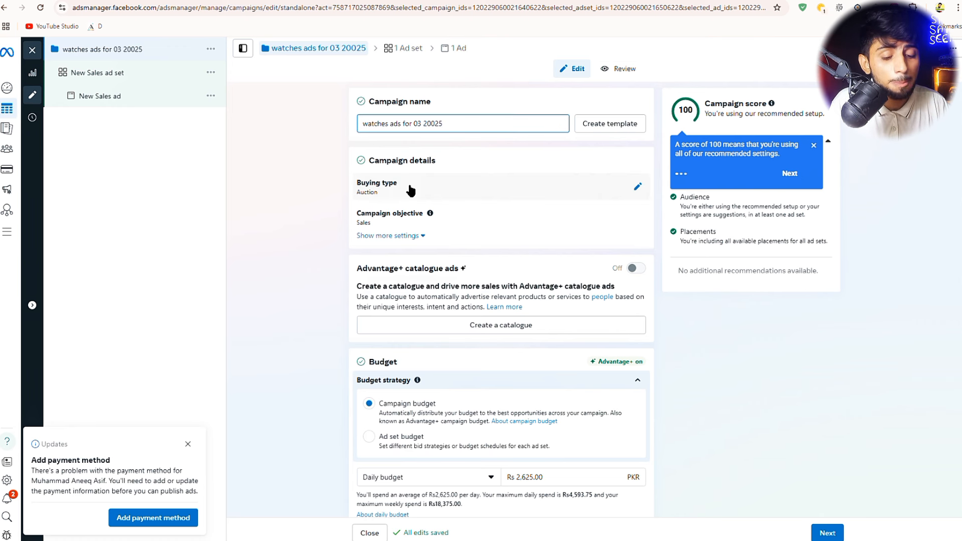
scroll(411, 190, "up", 3)
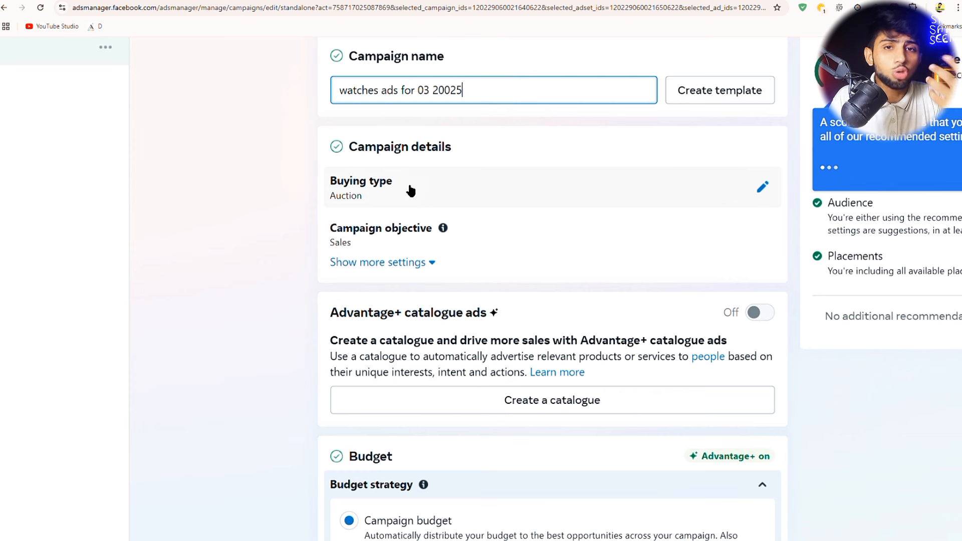
scroll(412, 190, "down", 3)
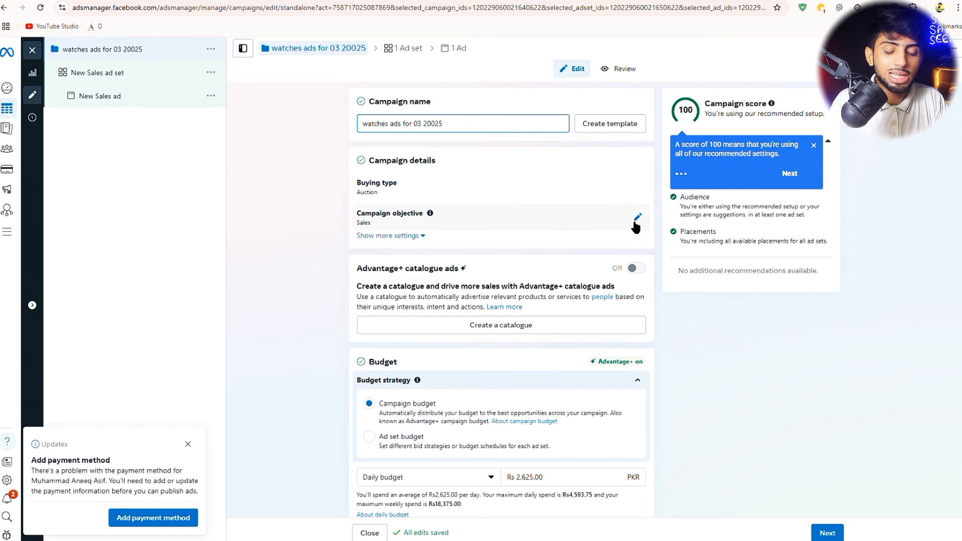
scroll(541, 311, "down", 5)
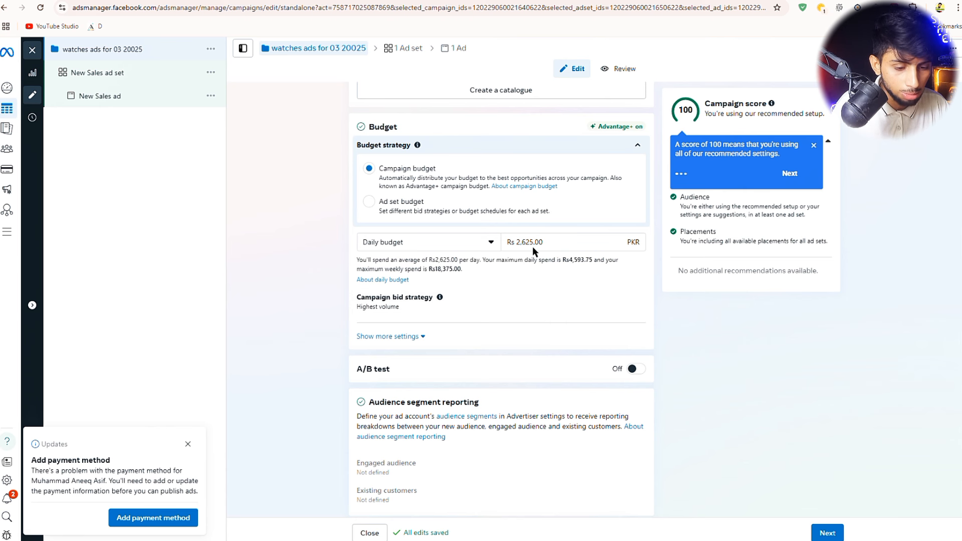
left_click_drag(415, 125, 361, 129)
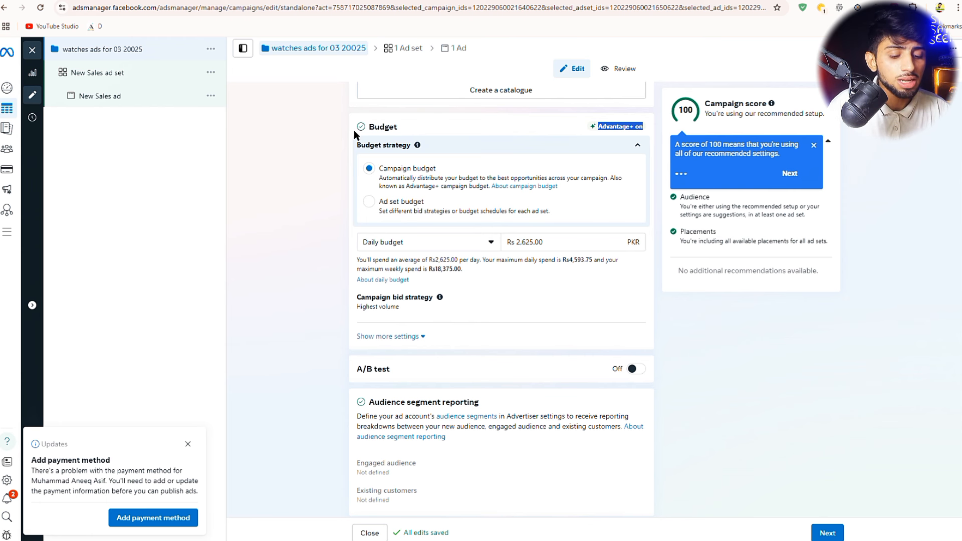
left_click_drag(437, 169, 382, 167)
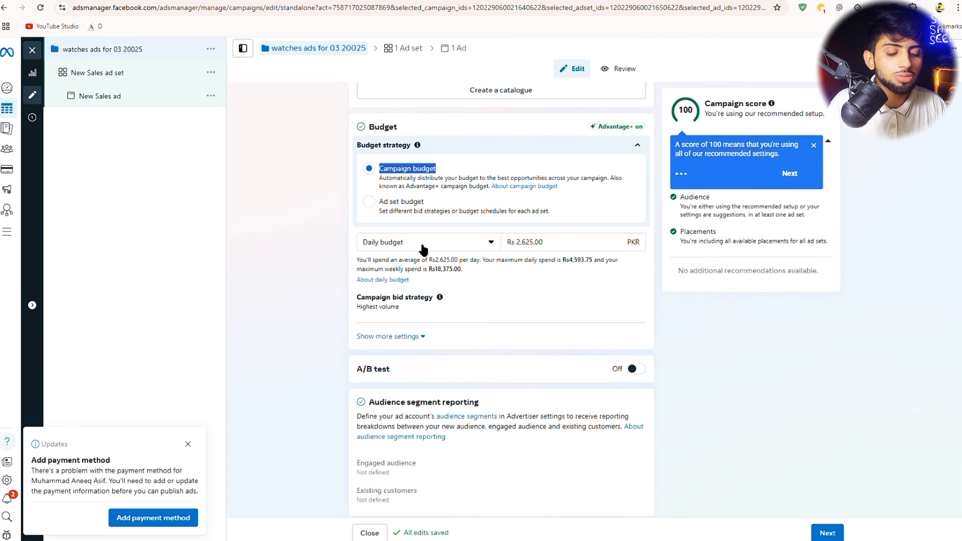
scroll(424, 217, "up", 5)
left_click_drag(462, 126, 359, 124)
scroll(576, 326, "down", 6)
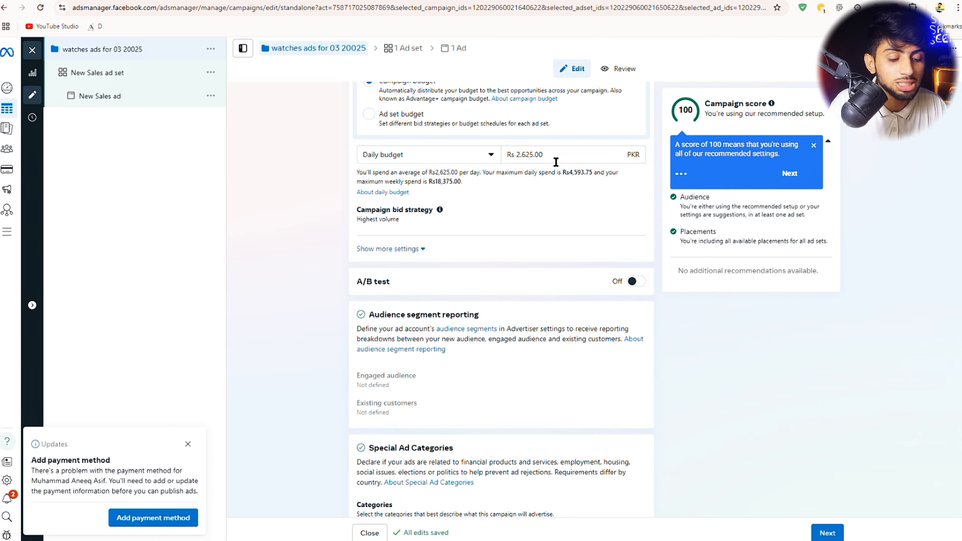
left_click_drag(557, 161, 520, 162)
- Change the campaign daily budget from 2625 to Rs 500
key("BackSpace")
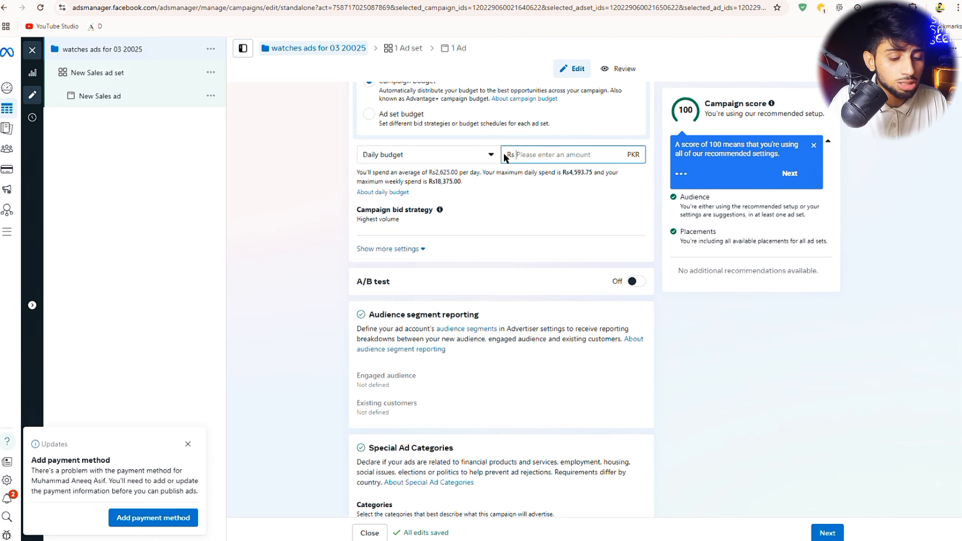
type("3")
key("BackSpace")
key("BackSpace")
key("BackSpace")
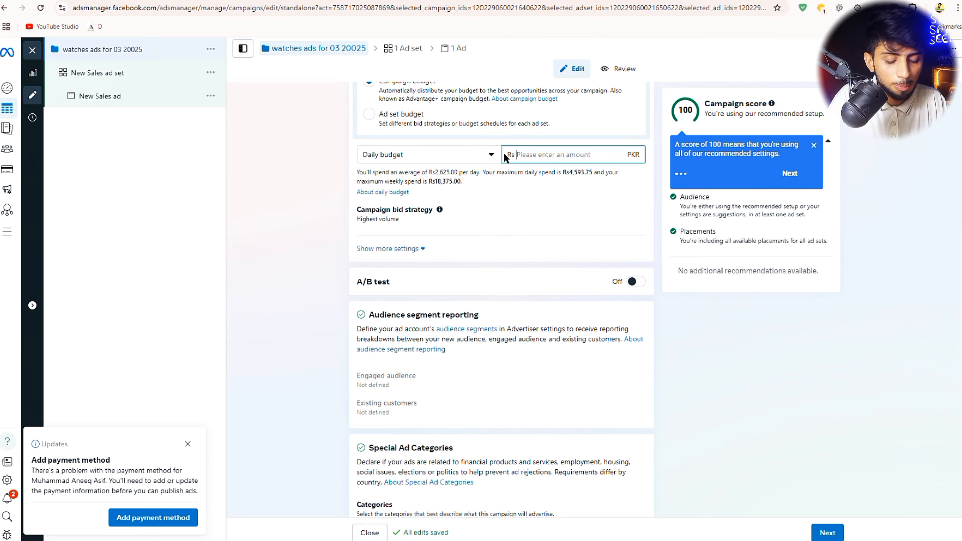
type("500")
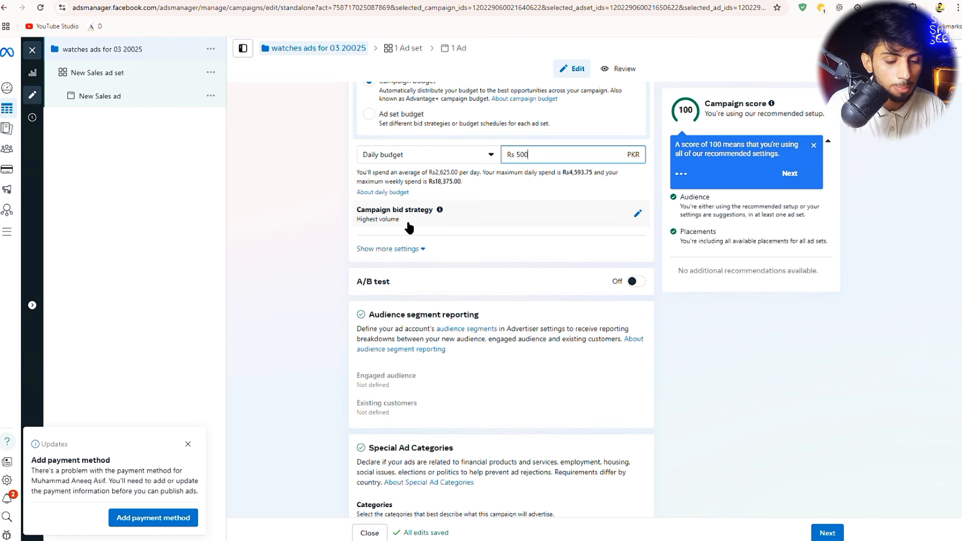
- Leave the campaign bid strategy set to Highest volume
left_click(636, 217)
left_click(407, 188)
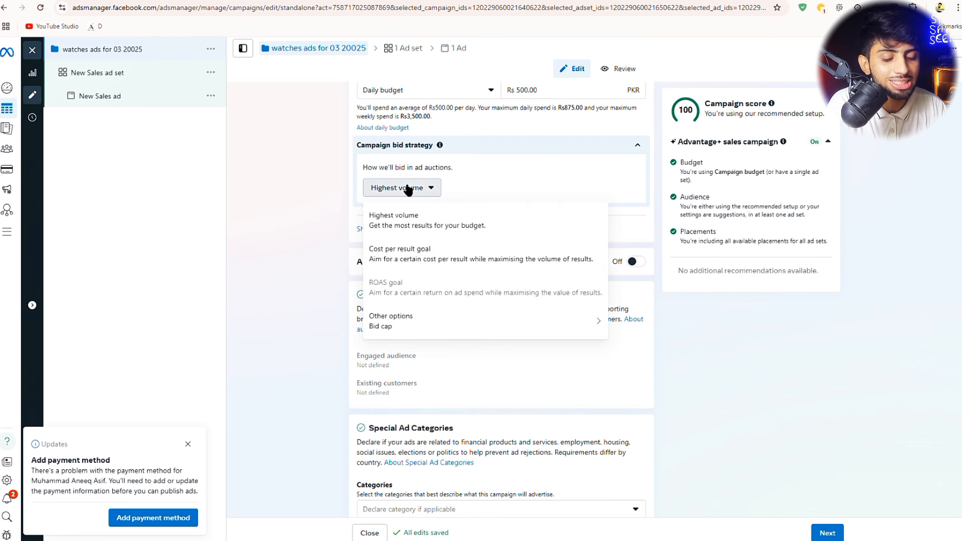
left_click(407, 188)
scroll(585, 212, "down", 1)
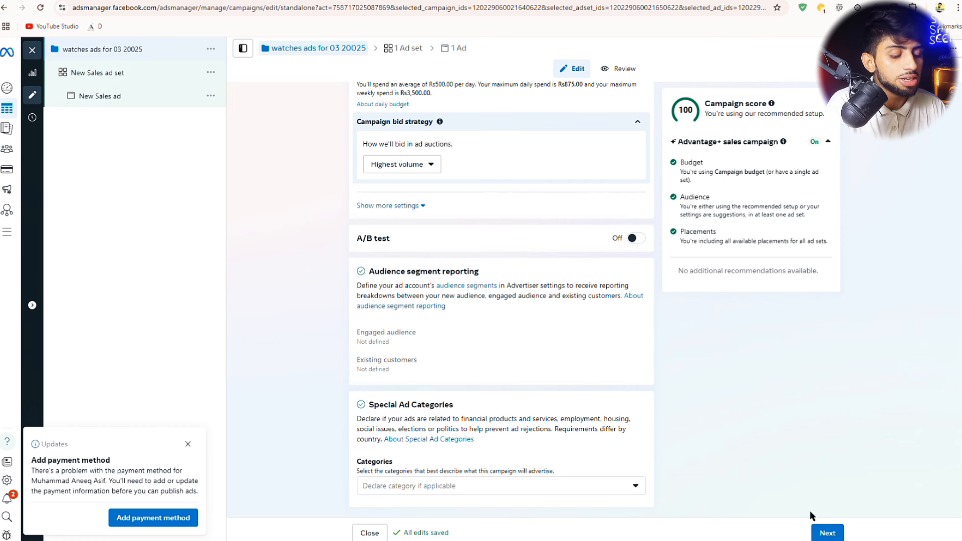
- Continue to the ad set, dismiss the browser extension warning, and select the ad set name
left_click(827, 530)
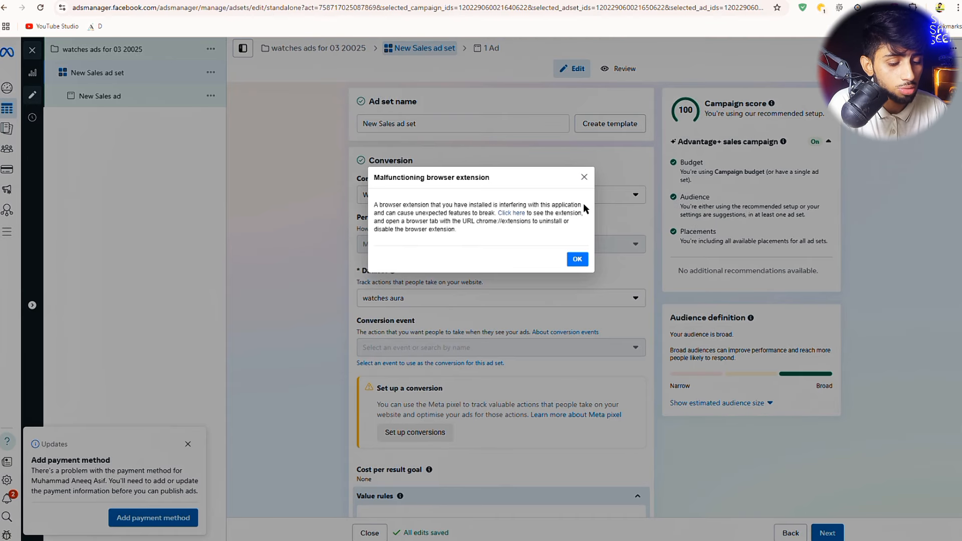
left_click(577, 261)
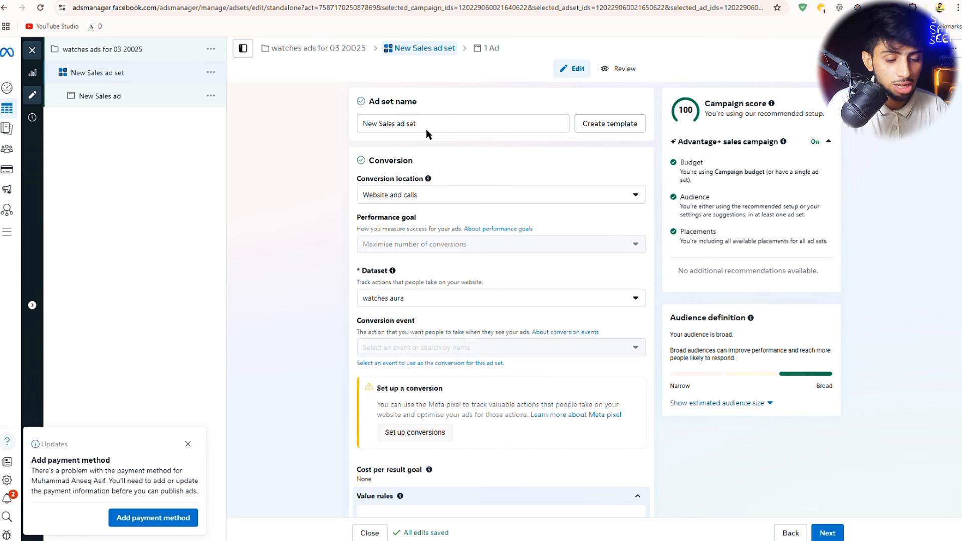
left_click_drag(437, 129, 358, 123)
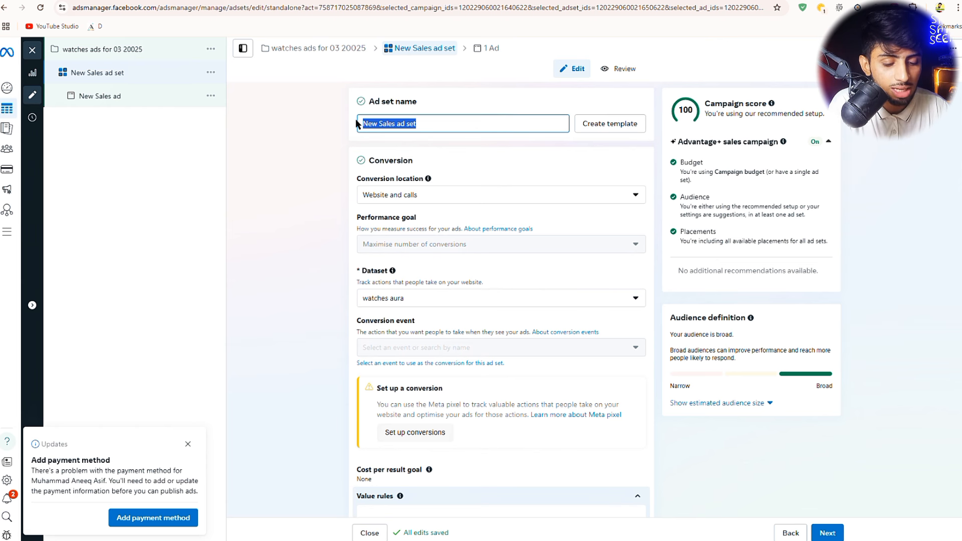
scroll(422, 235, "down", 2)
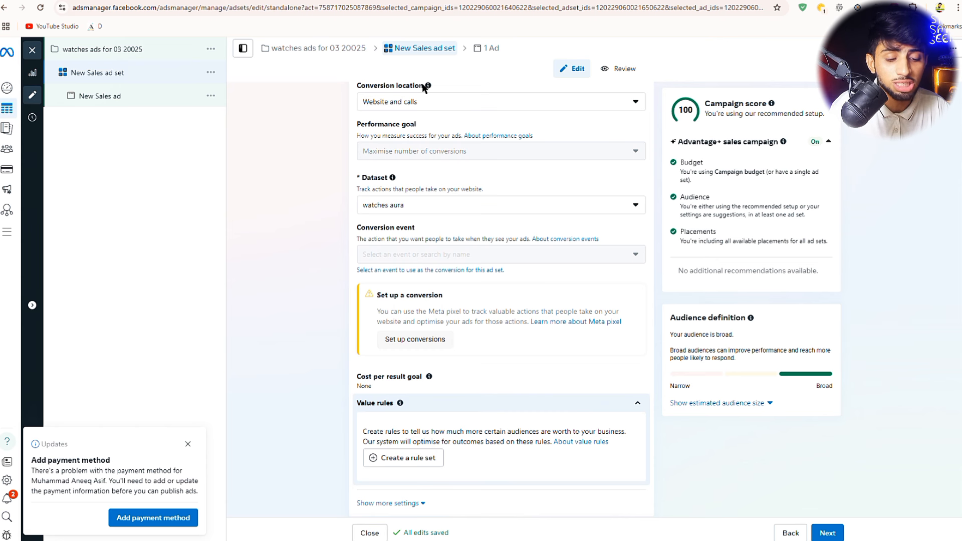
left_click_drag(425, 88, 378, 83)
left_click(420, 197)
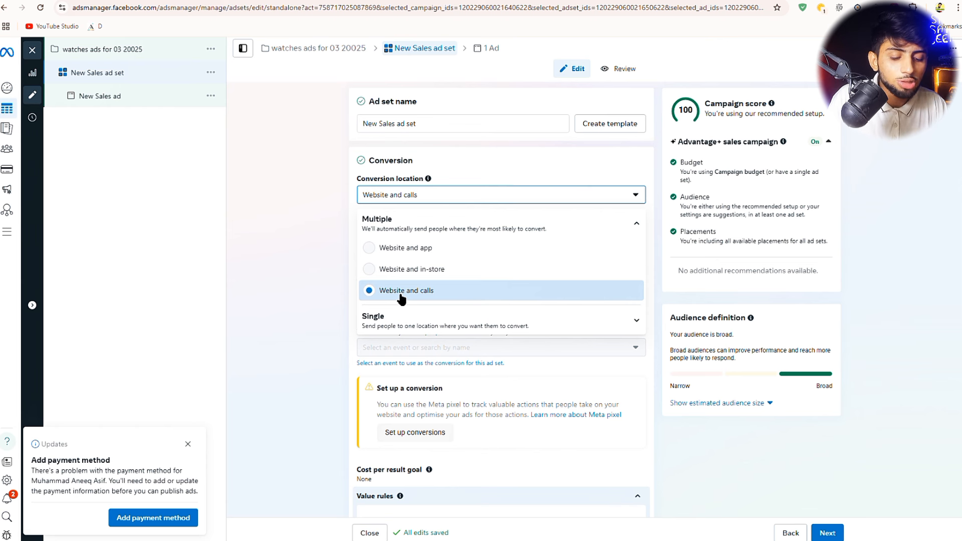
left_click(401, 296)
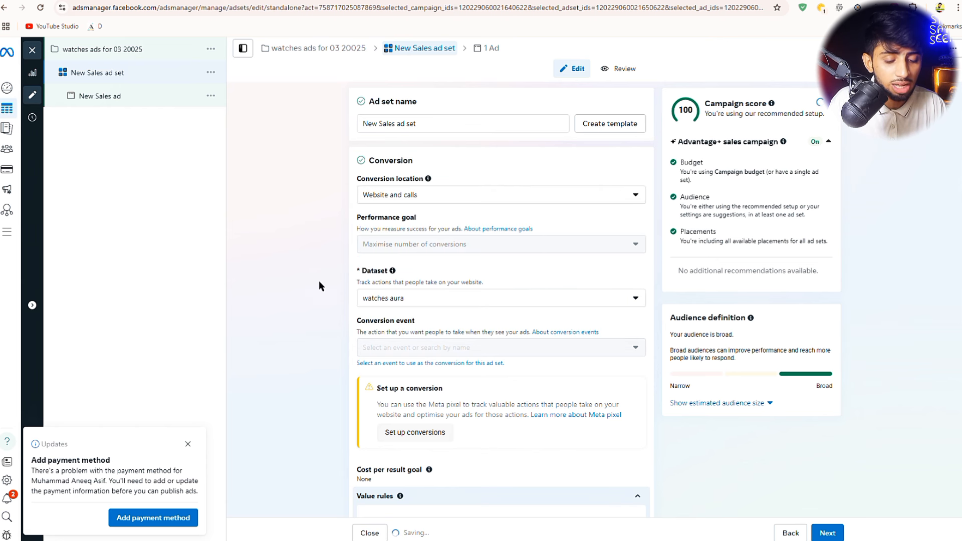
scroll(465, 324, "down", 2)
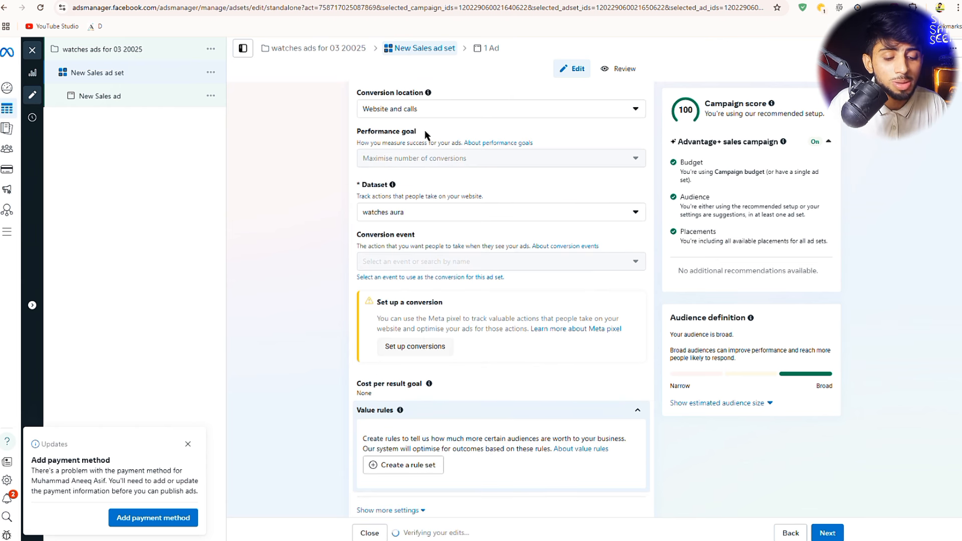
left_click_drag(415, 132, 353, 132)
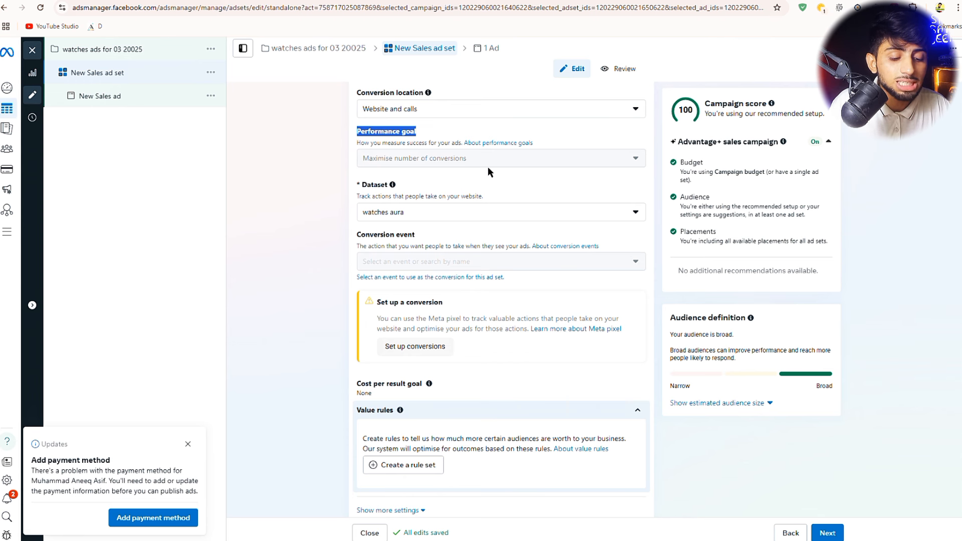
mouse_move(480, 164)
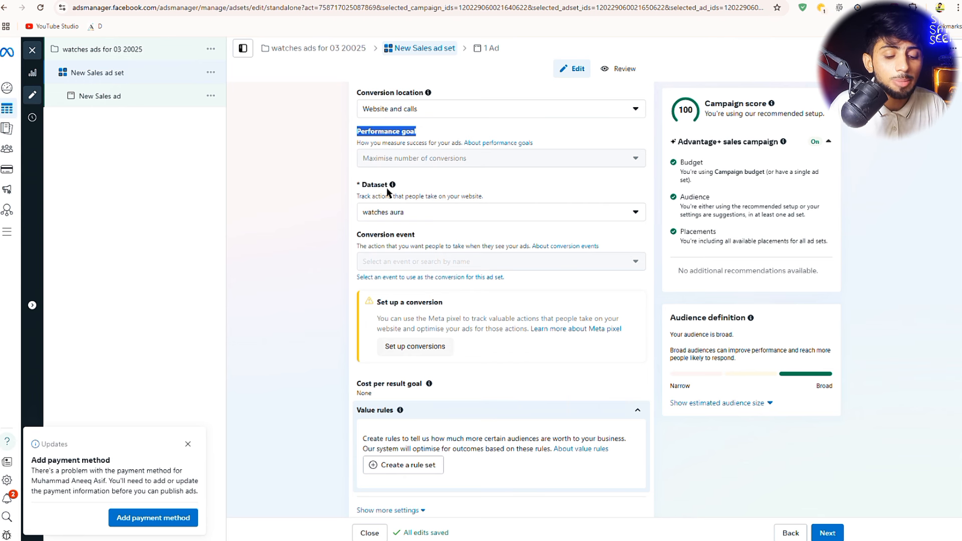
left_click_drag(389, 190, 359, 186)
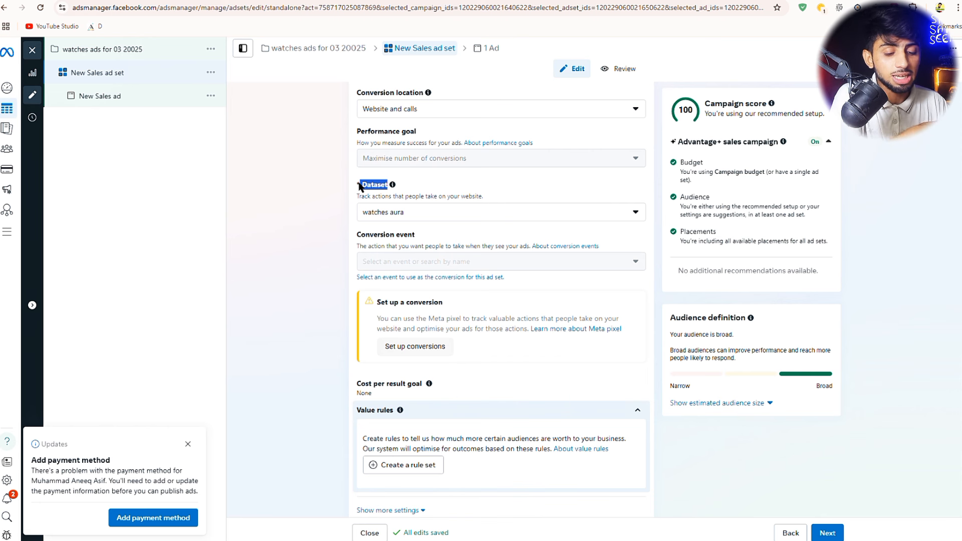
- Pick 'watches aura' from the Inactive datasets in the Dataset dropdown
left_click(407, 216)
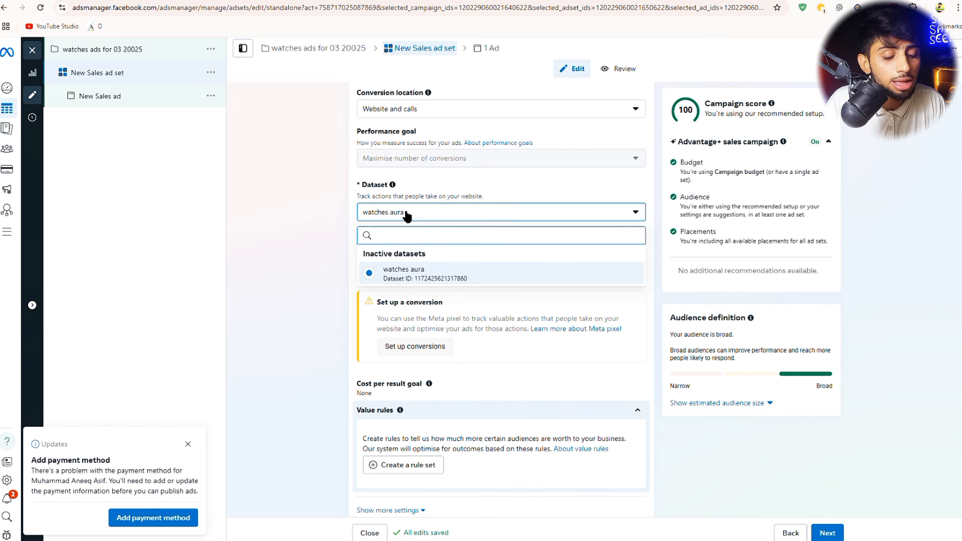
left_click_drag(430, 272, 358, 275)
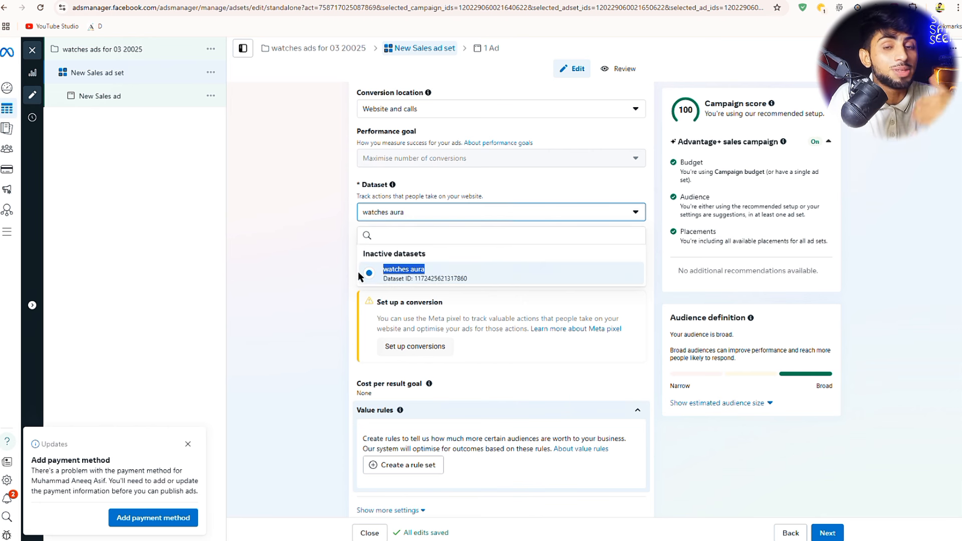
left_click(416, 271)
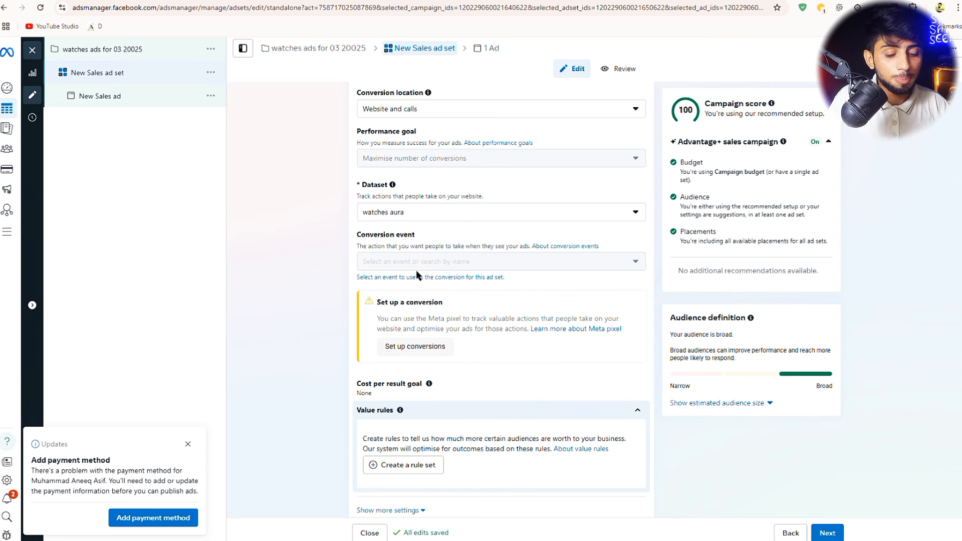
scroll(416, 269, "down", 3)
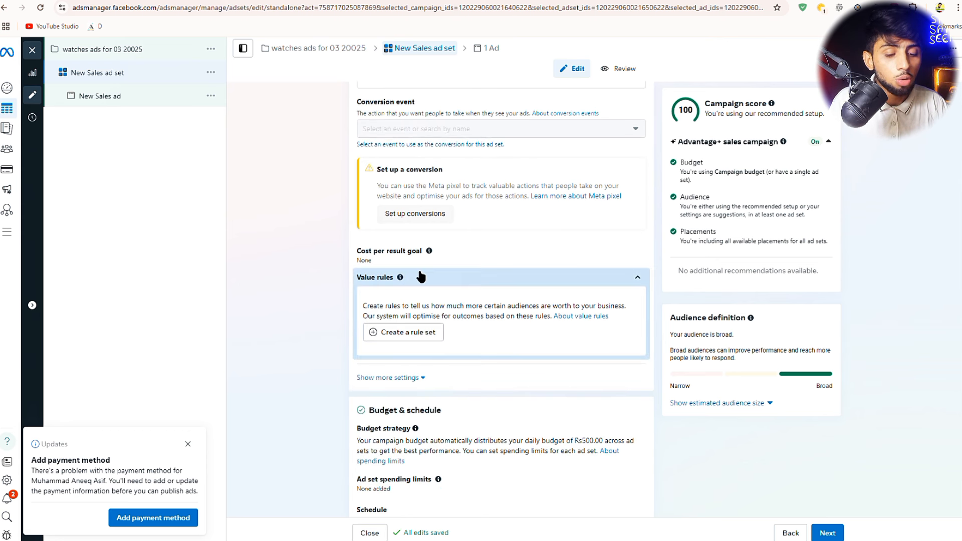
- Scroll down to the ad set's Budget & schedule section
scroll(438, 324, "down", 5)
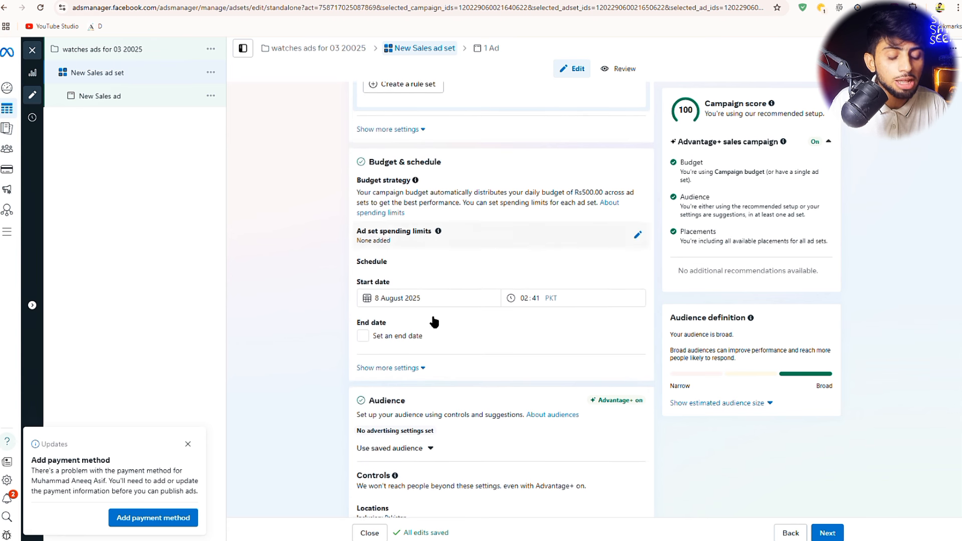
left_click_drag(446, 161, 407, 161)
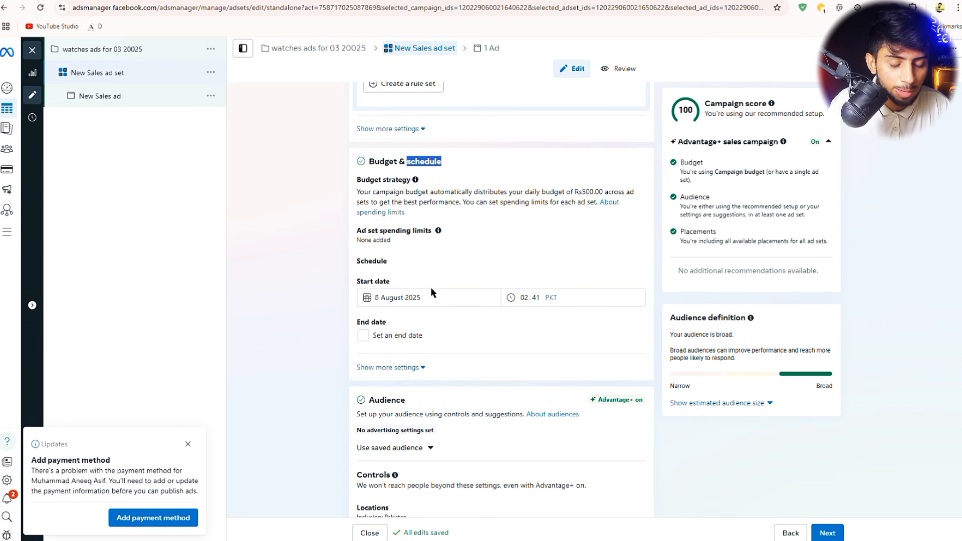
scroll(431, 289, "down", 2)
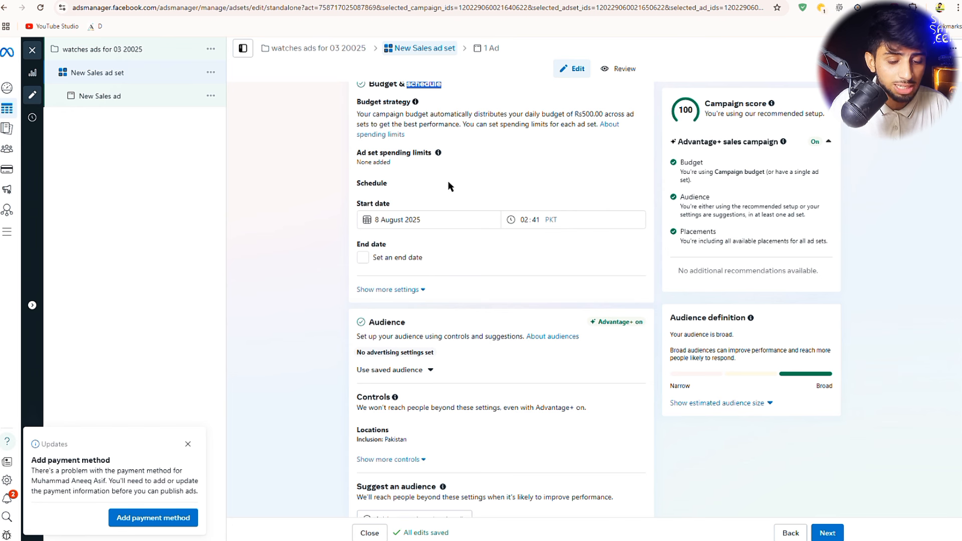
- Turn on ad set spending limits with a Rs300 average daily minimum and a Rs400 maximum
left_click(396, 164)
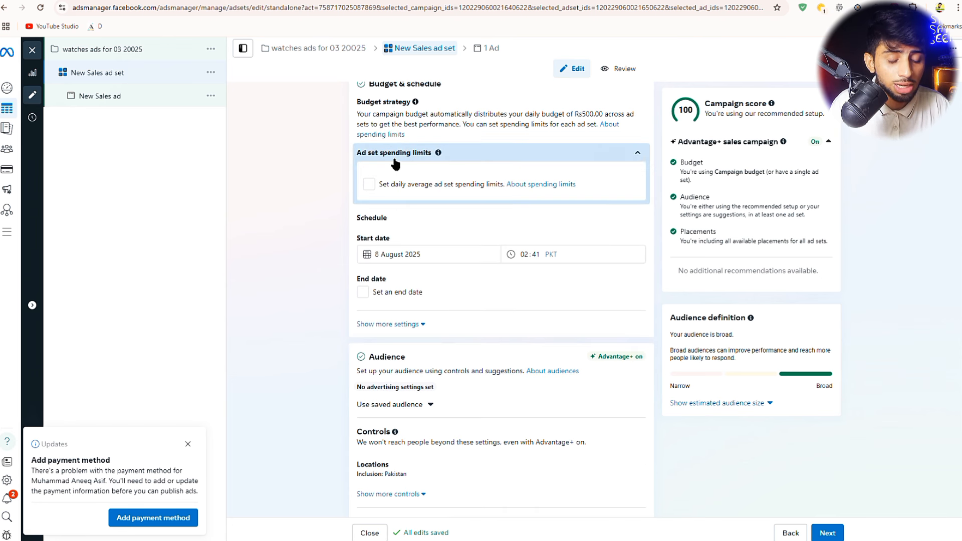
left_click(370, 185)
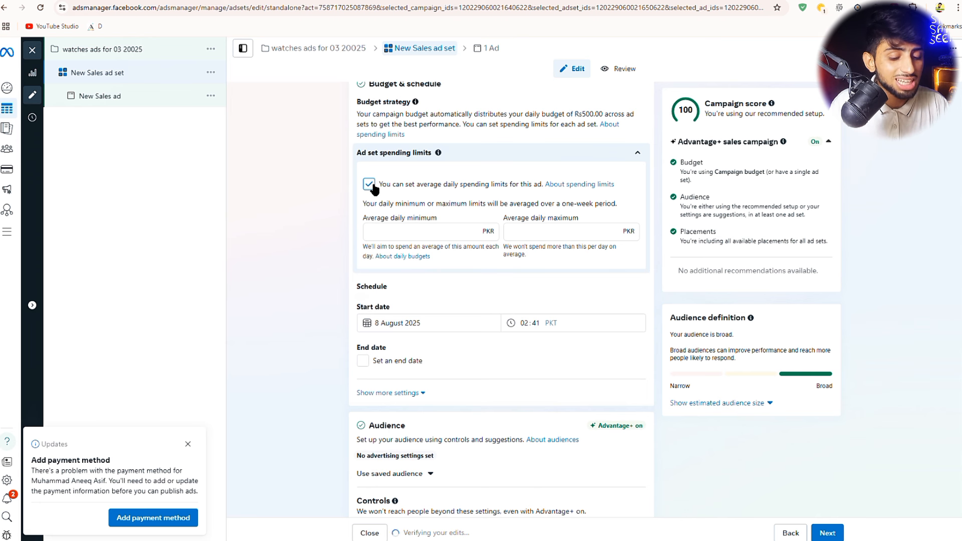
left_click(392, 239)
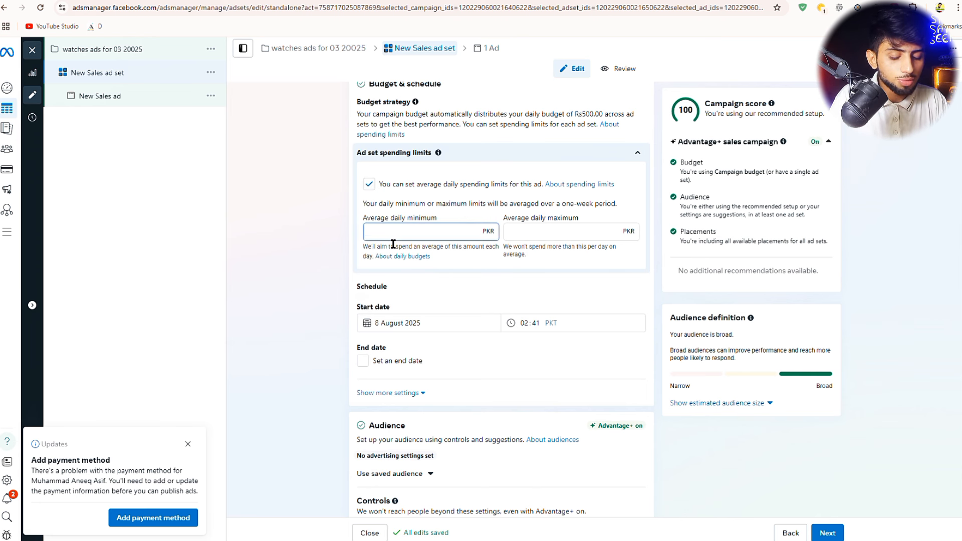
type("300")
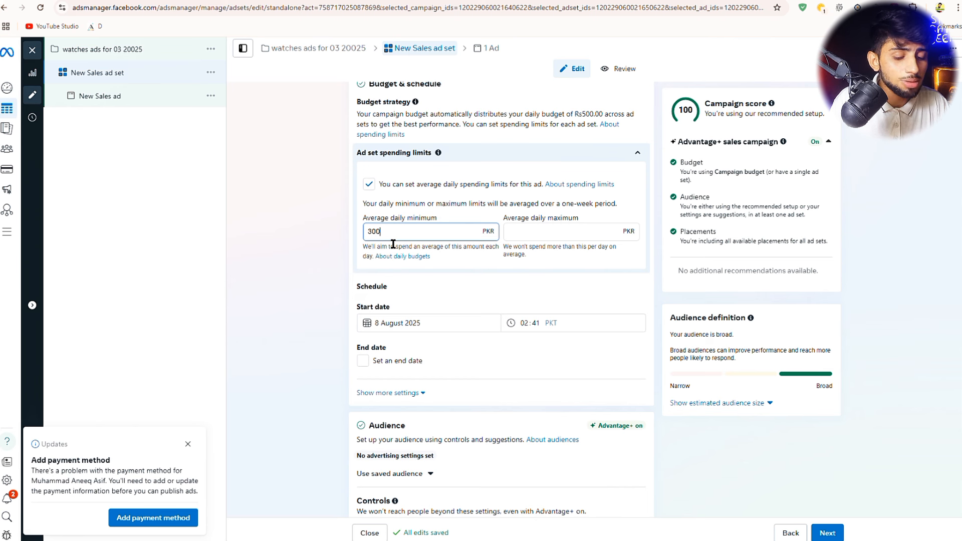
left_click(532, 243)
type("400")
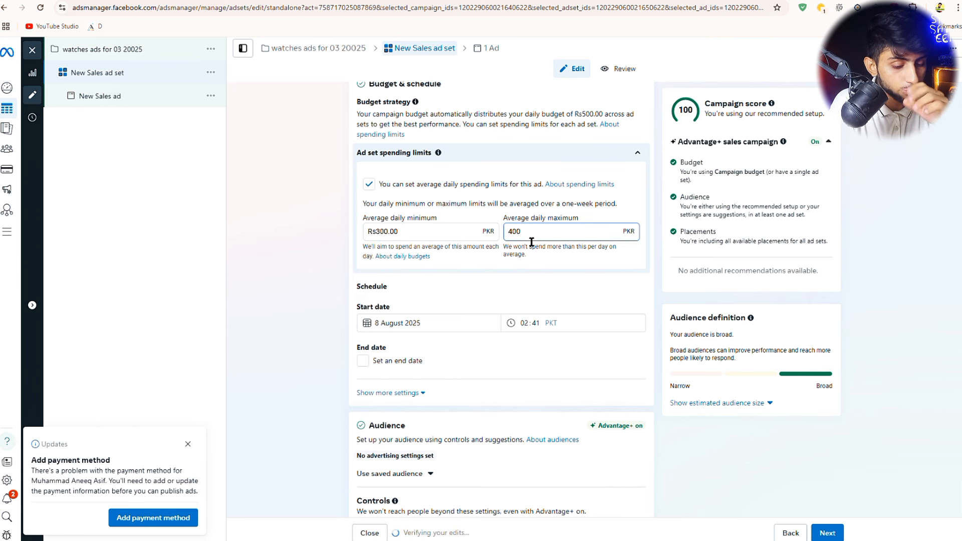
scroll(465, 301, "down", 2)
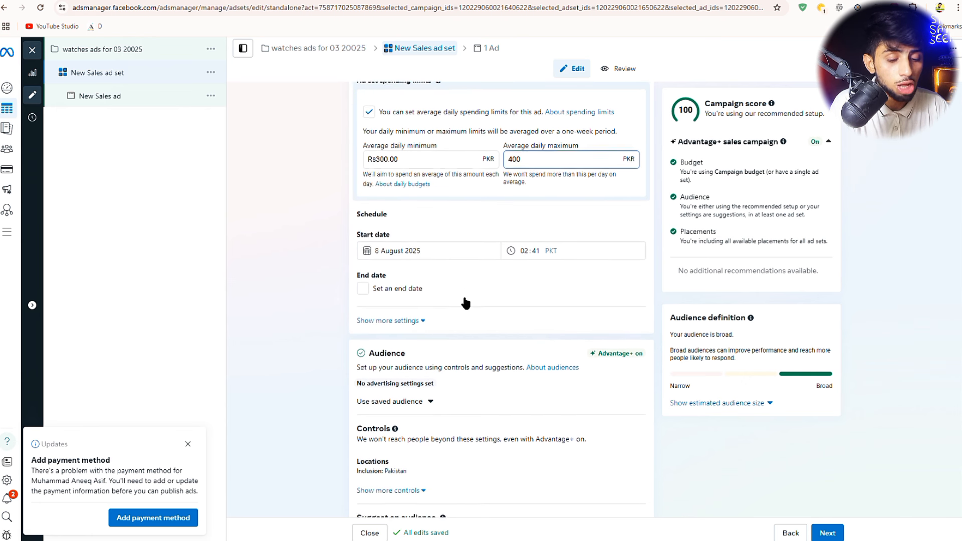
left_click(359, 210)
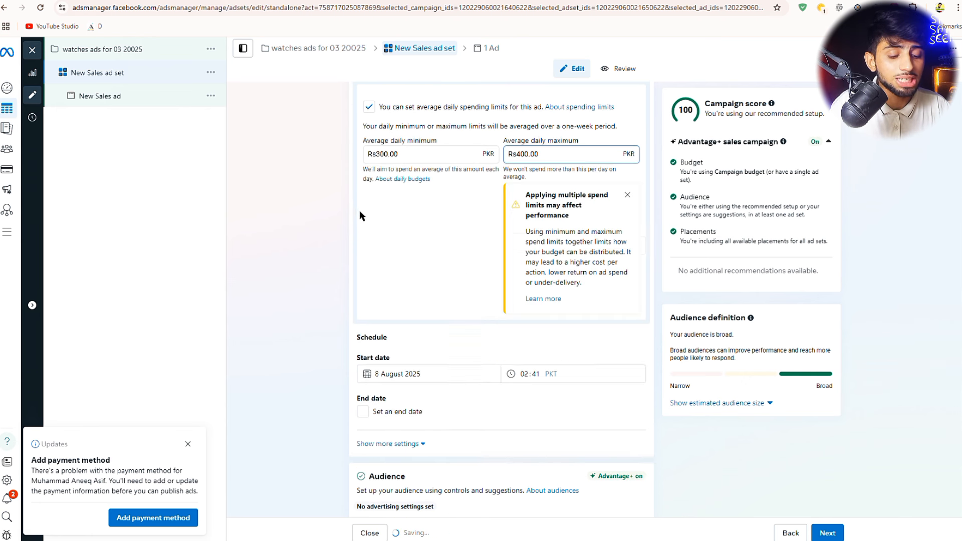
scroll(433, 281, "down", 3)
scroll(435, 282, "down", 4)
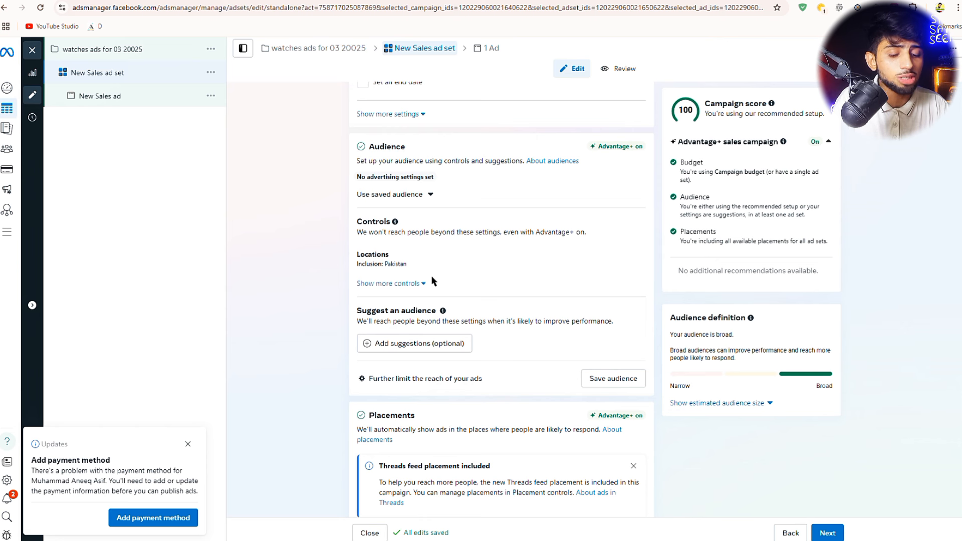
scroll(435, 282, "up", 2)
mouse_move(436, 283)
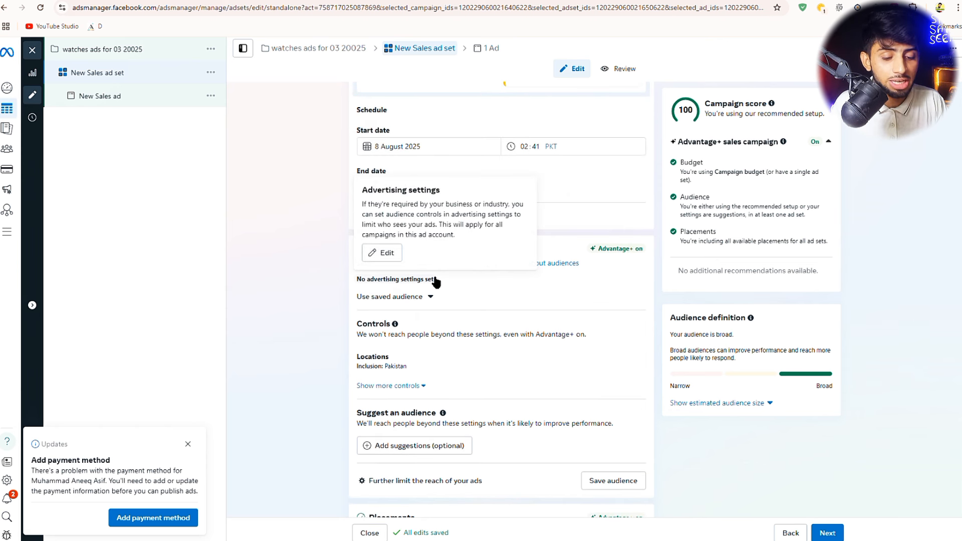
left_click(434, 151)
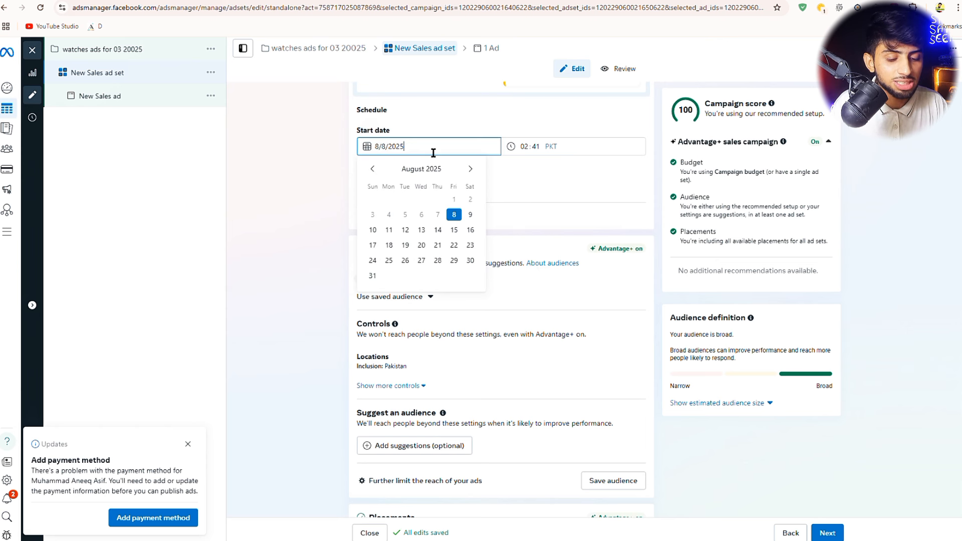
left_click(288, 240)
scroll(310, 288, "down", 3)
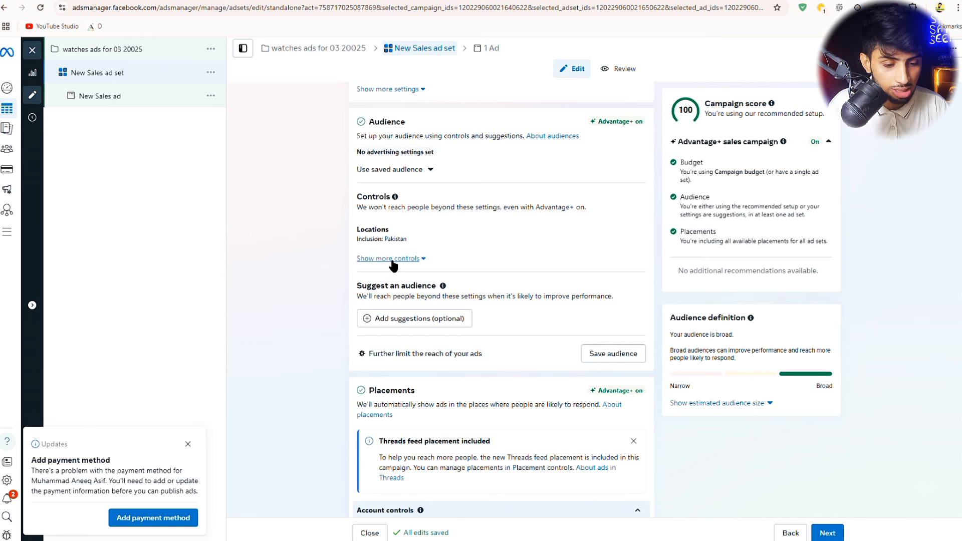
left_click_drag(414, 122, 368, 120)
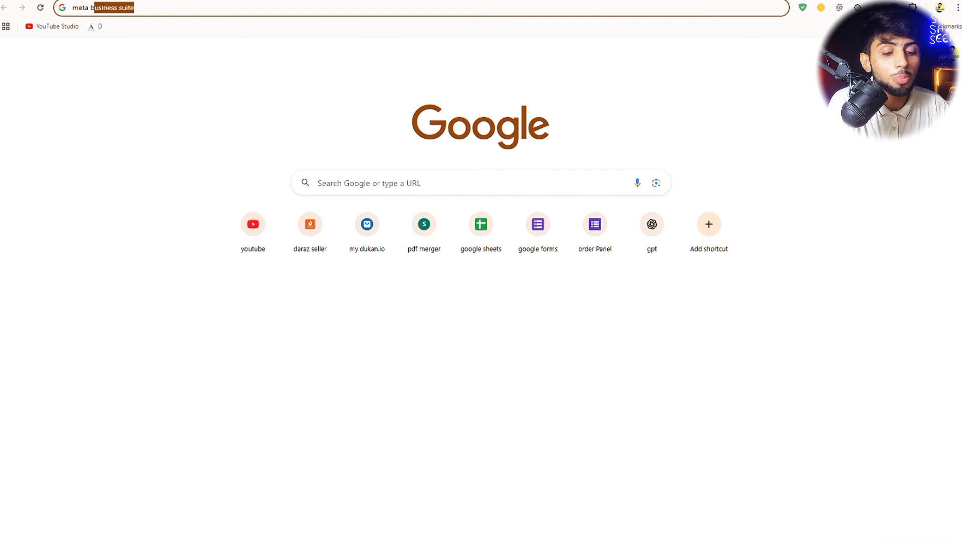
- Replace the address bar text with 'chat' and load chatgpt.com
triple_click(418, 18)
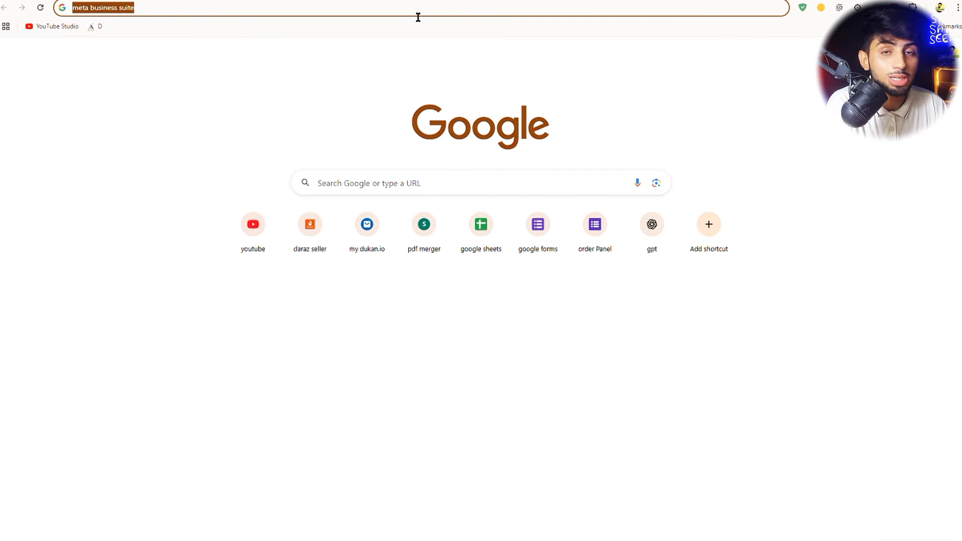
key("BackSpace")
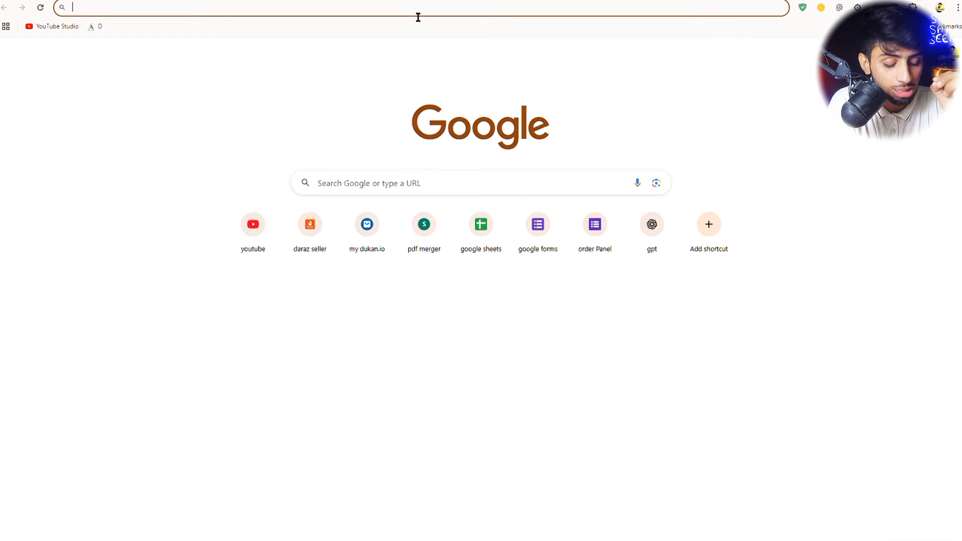
type("chatgpt.com")
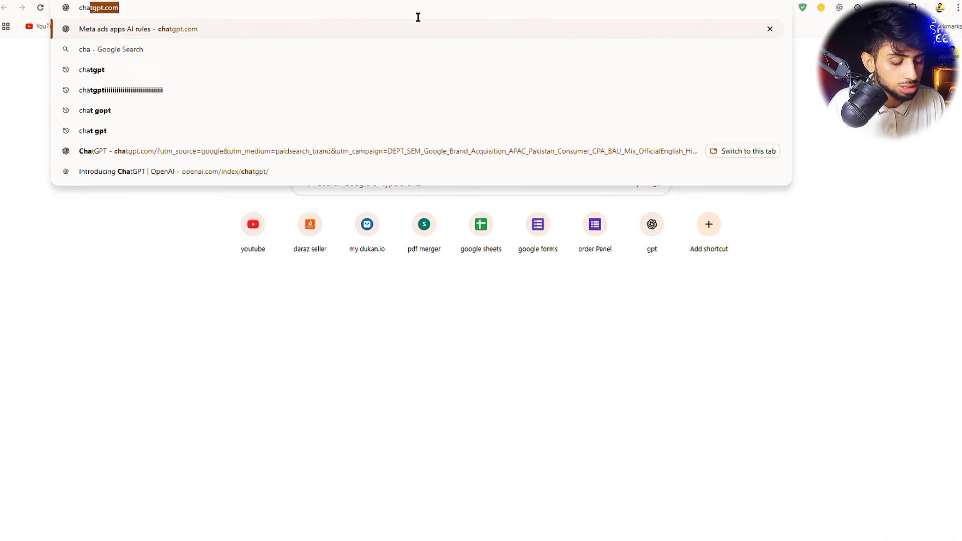
key("Return")
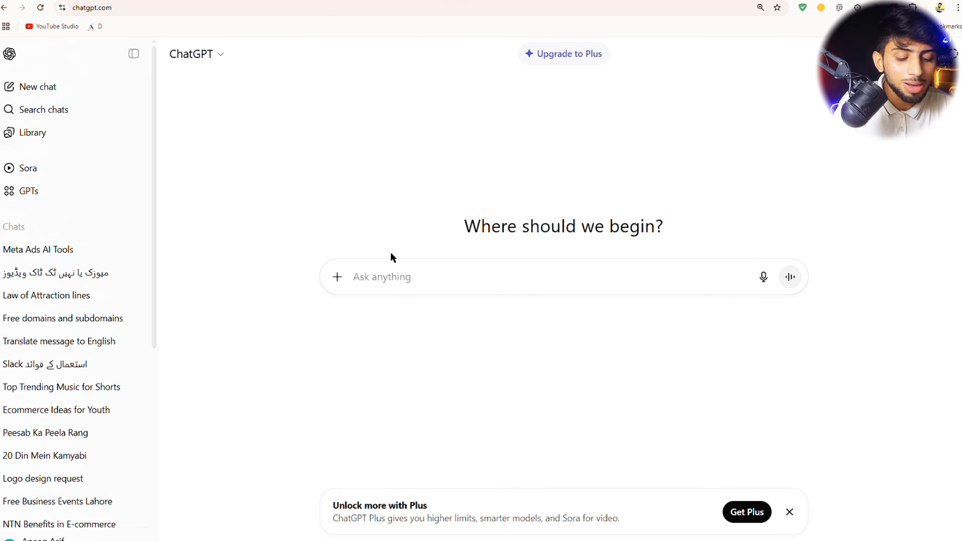
- Ask ChatGPT in Roman Urdu for the target audience and behaviour for a 1999-priced men's watch
type("my")
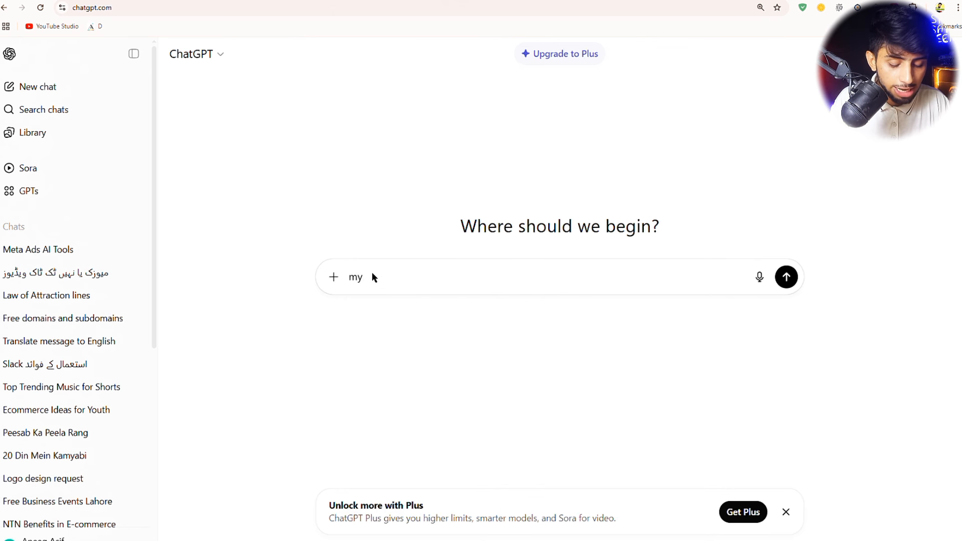
key("BackSpace")
type("ay me")
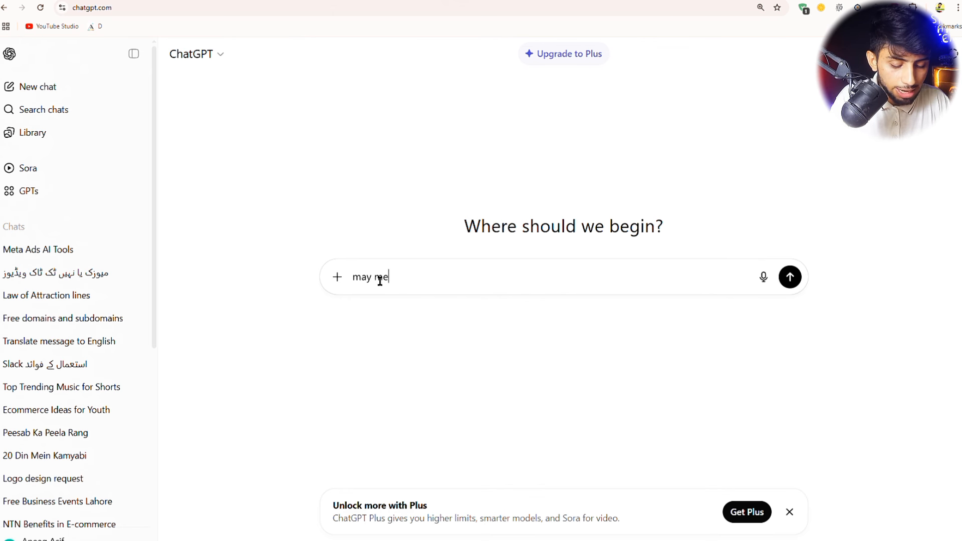
type("ta ads prt")
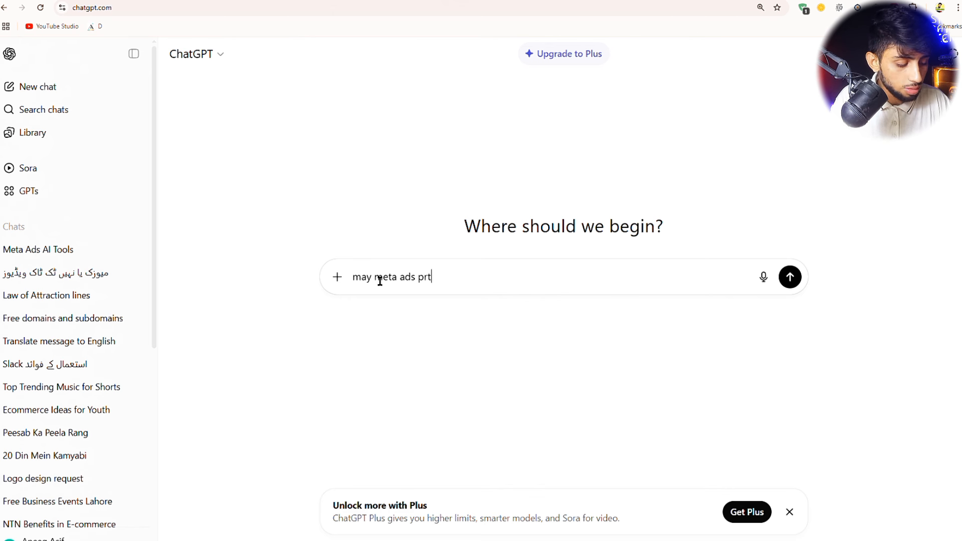
key("BackSpace")
type("ad l")
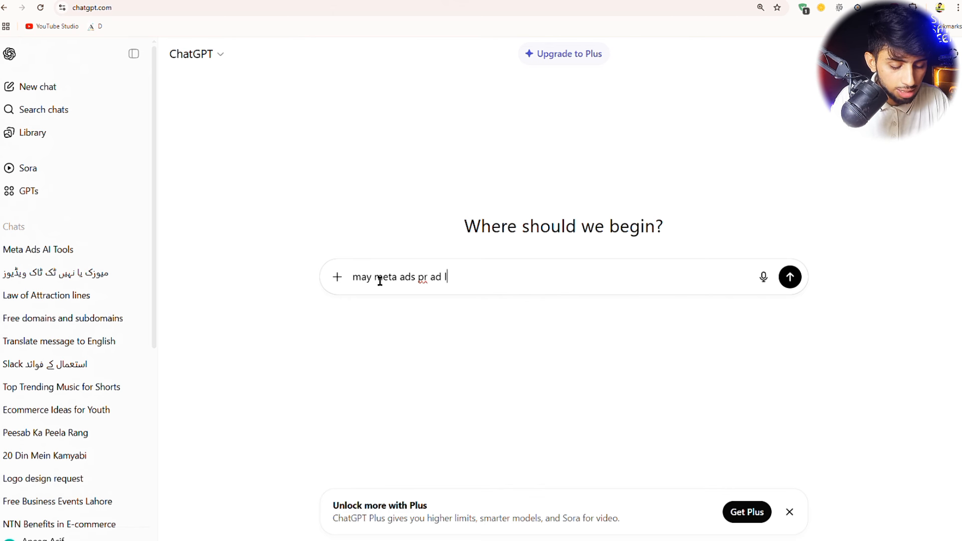
type("ganay laga hu")
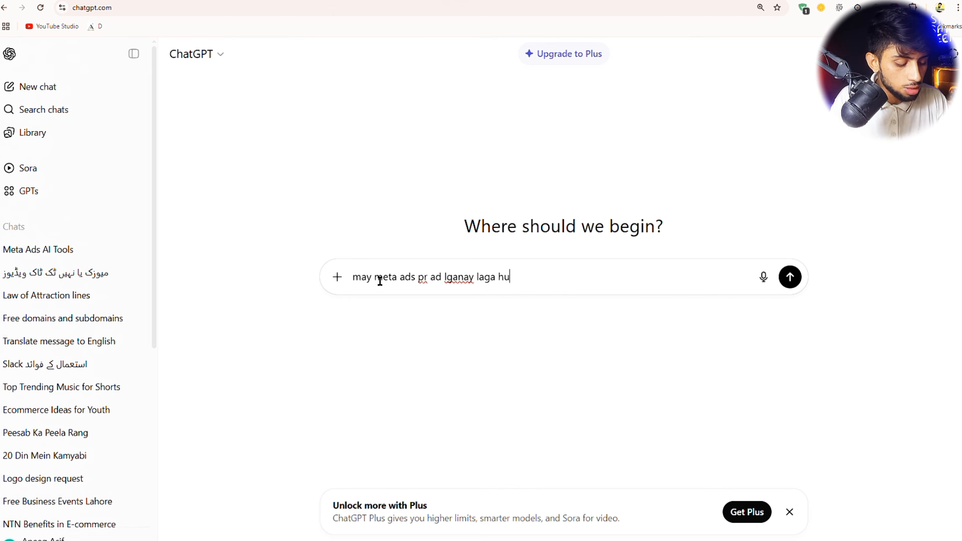
type("bn may wa")
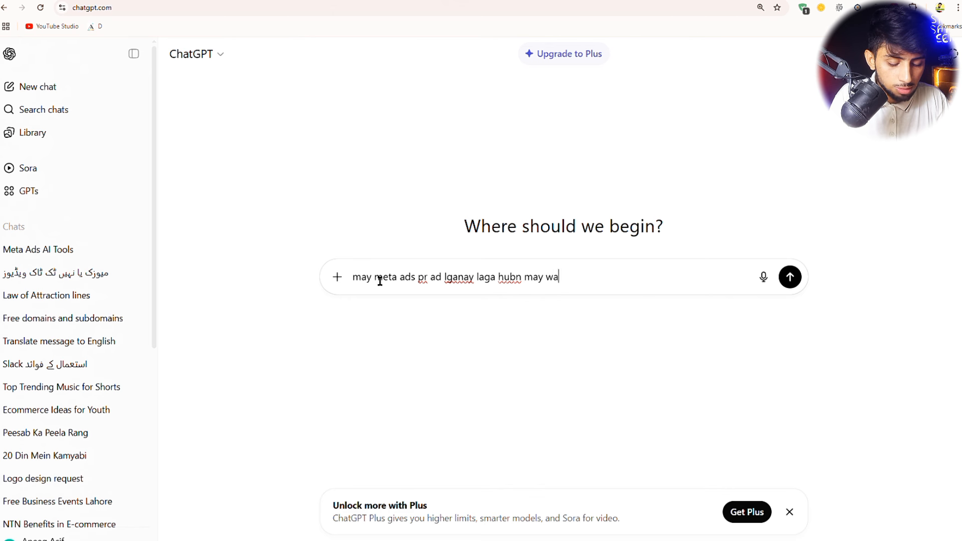
type("tches sale ")
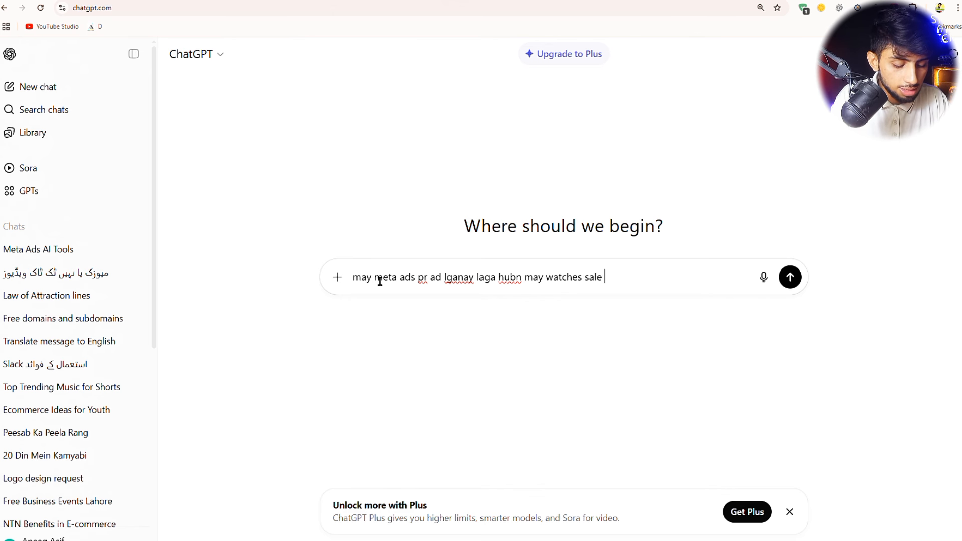
type("krnmay lkaga hun")
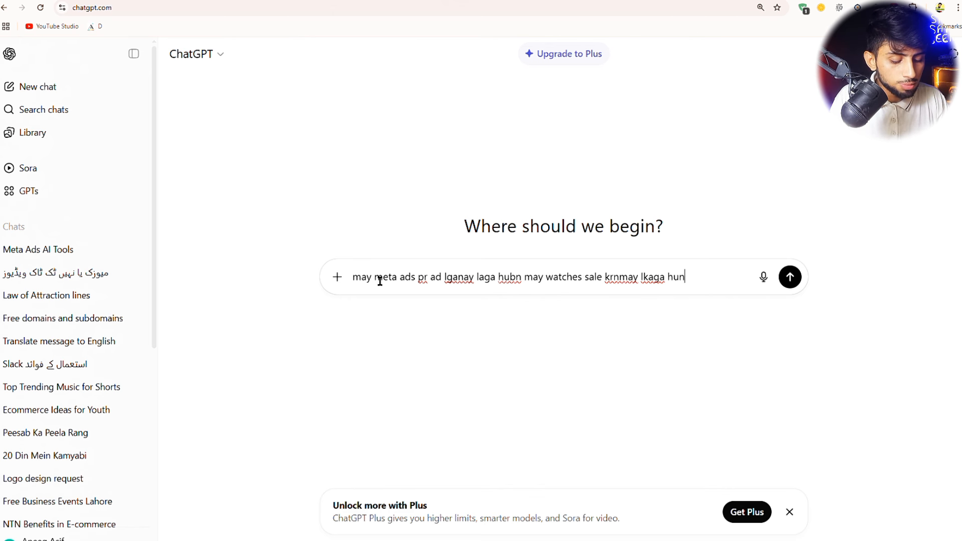
type(" jo kay m")
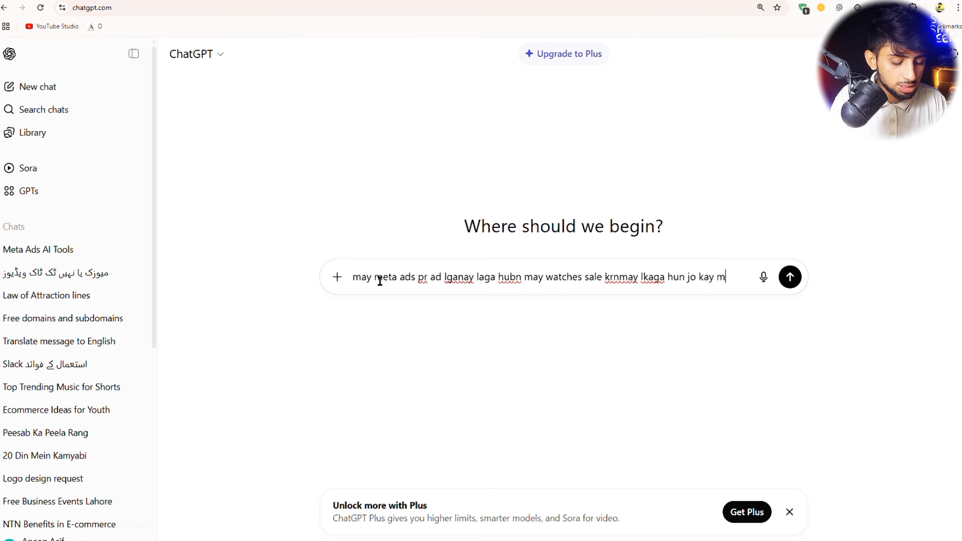
type("ens ki hay")
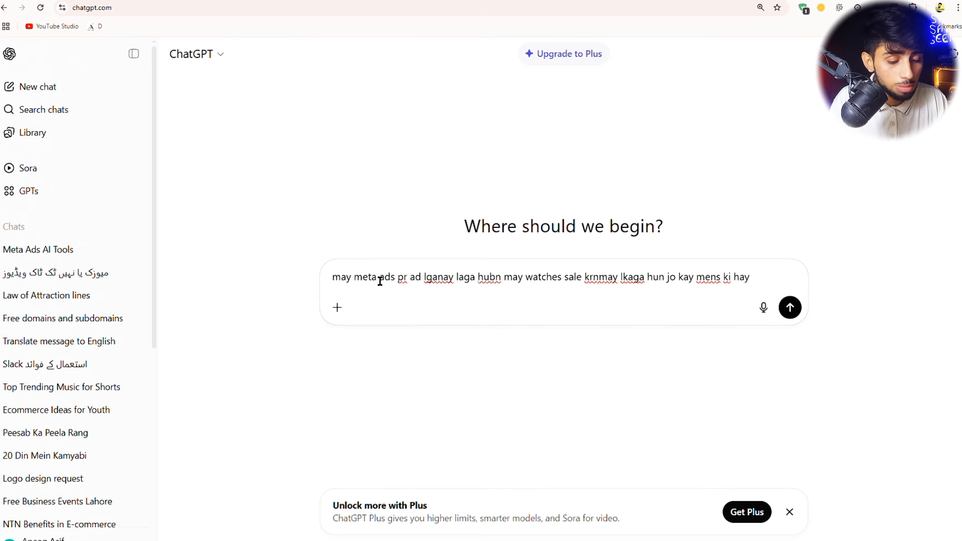
type(" o")
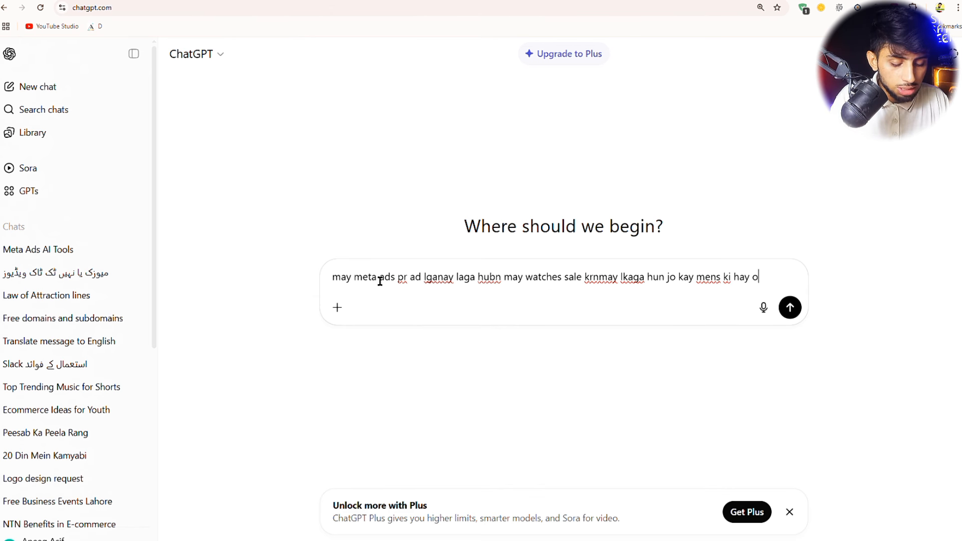
type("r is ko aura")
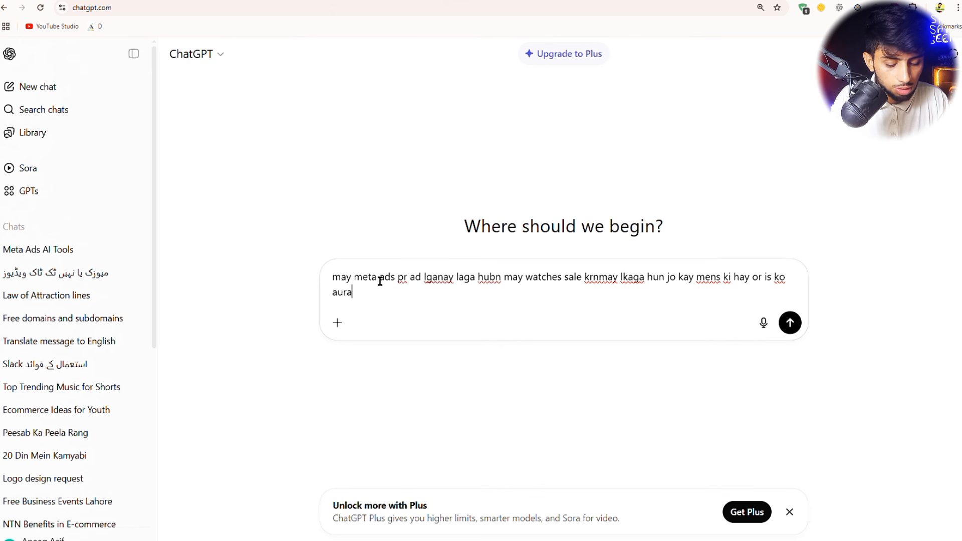
type(" watch kegtay")
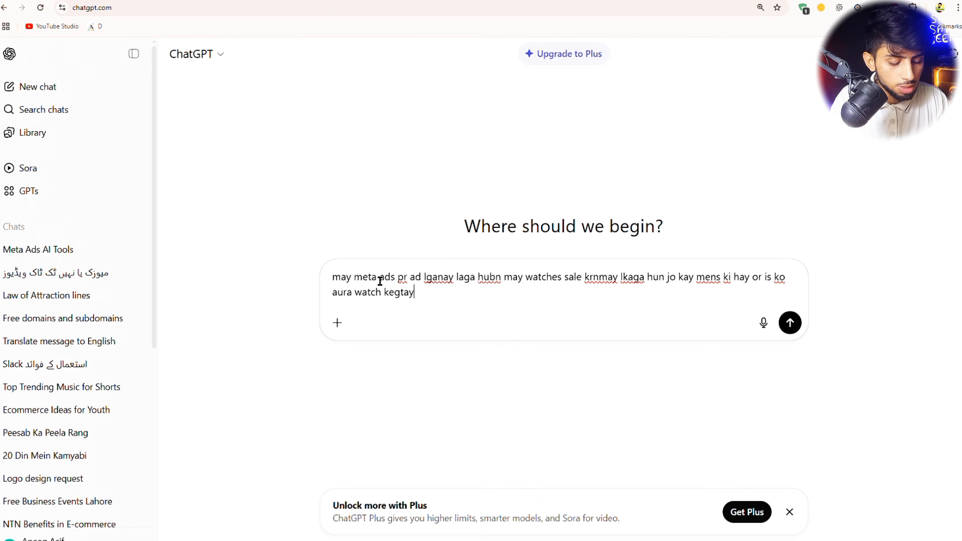
type(" hay is p")
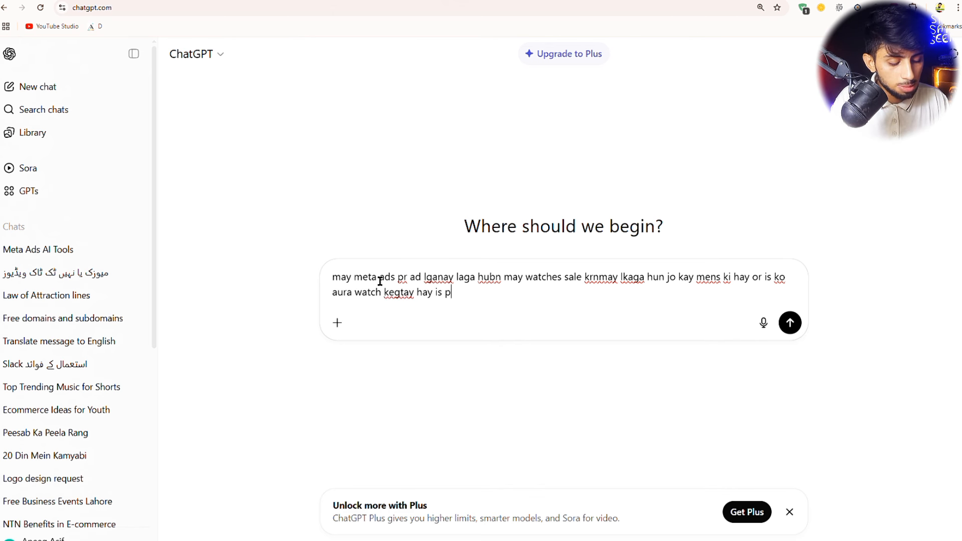
type("kipriv")
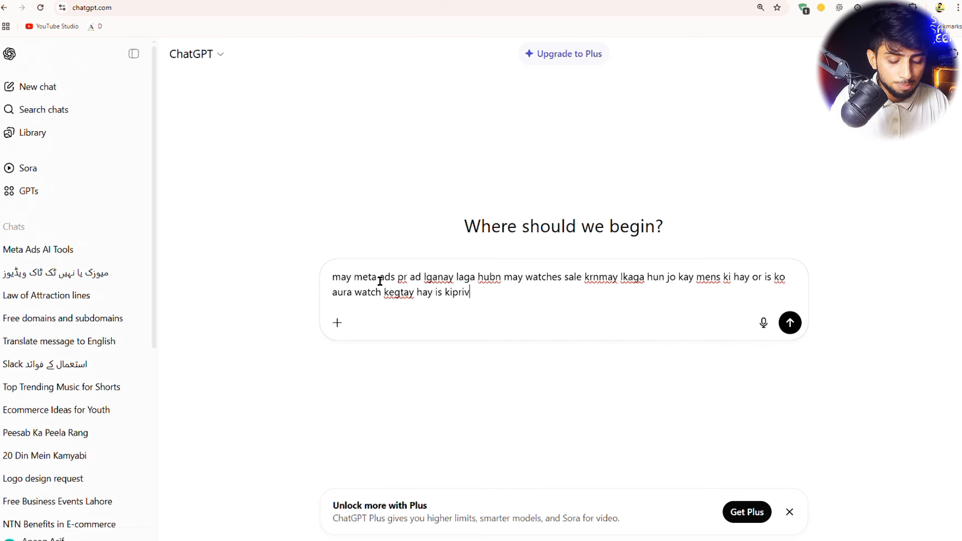
key("BackSpace")
type("ce 1")
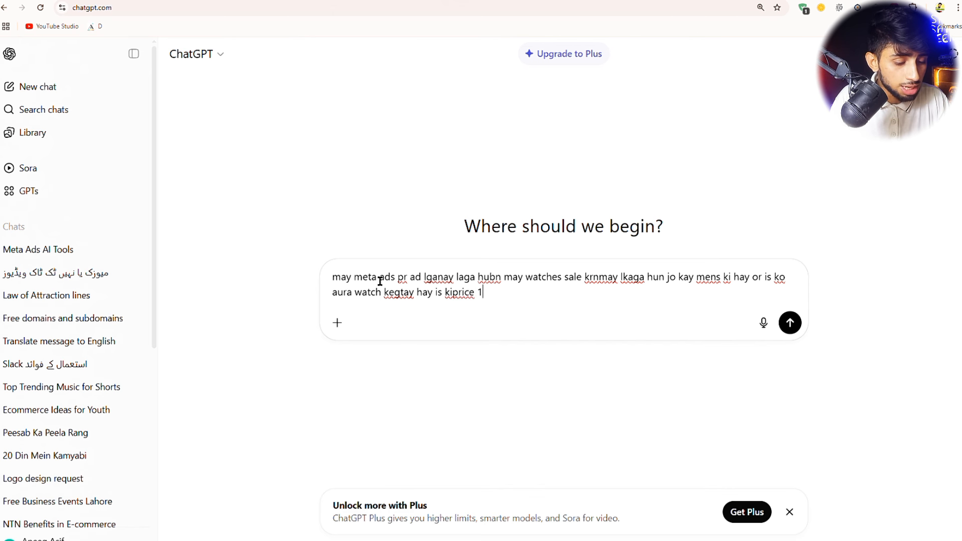
type("999 hay")
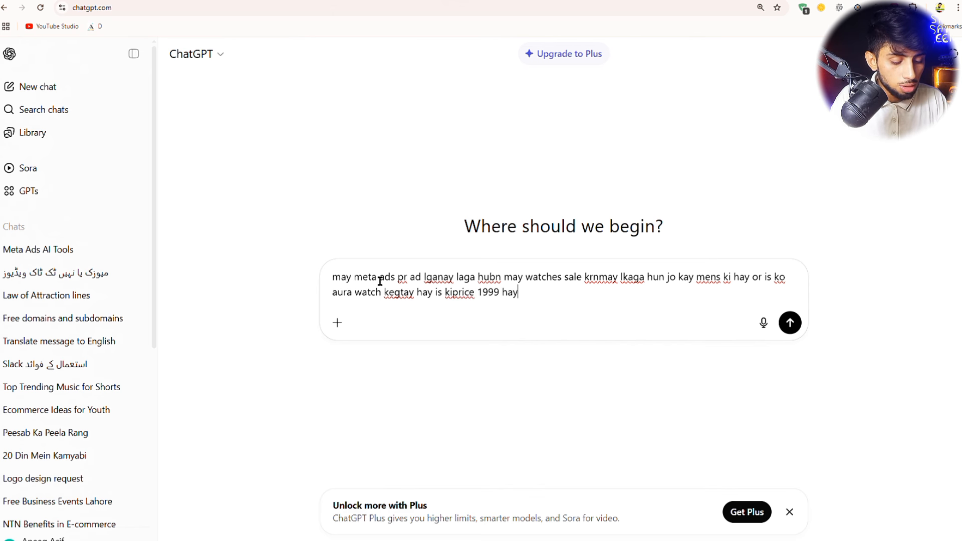
type(" or mer")
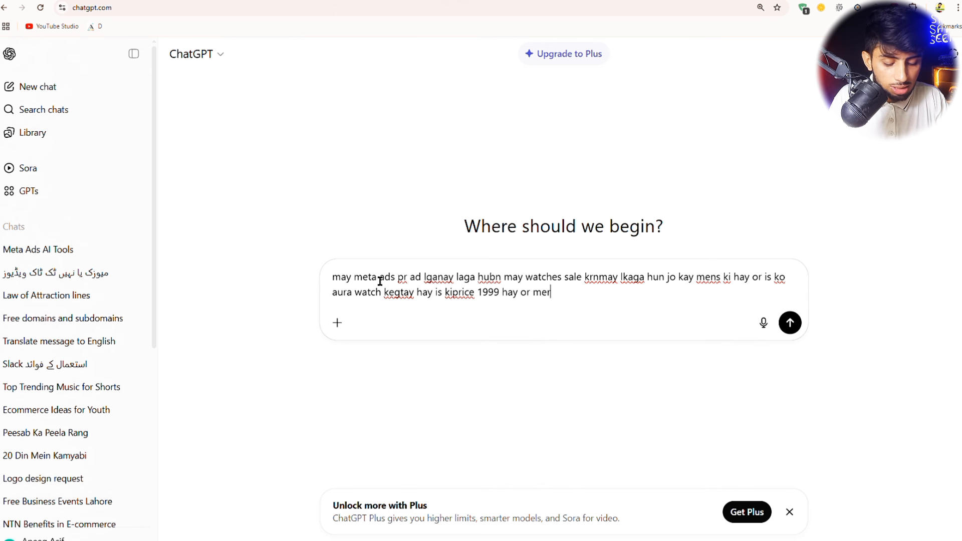
type("i target au")
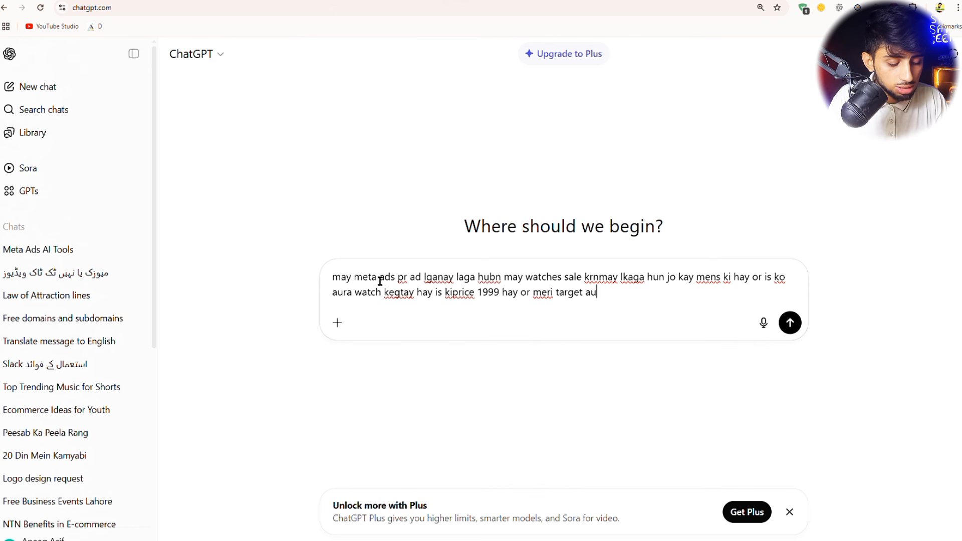
type("dienc")
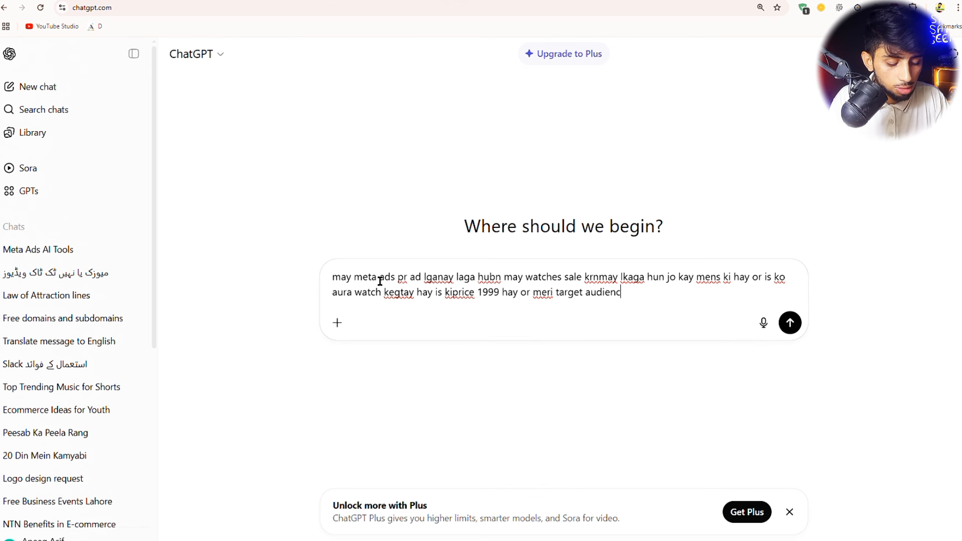
type("e muhyga ")
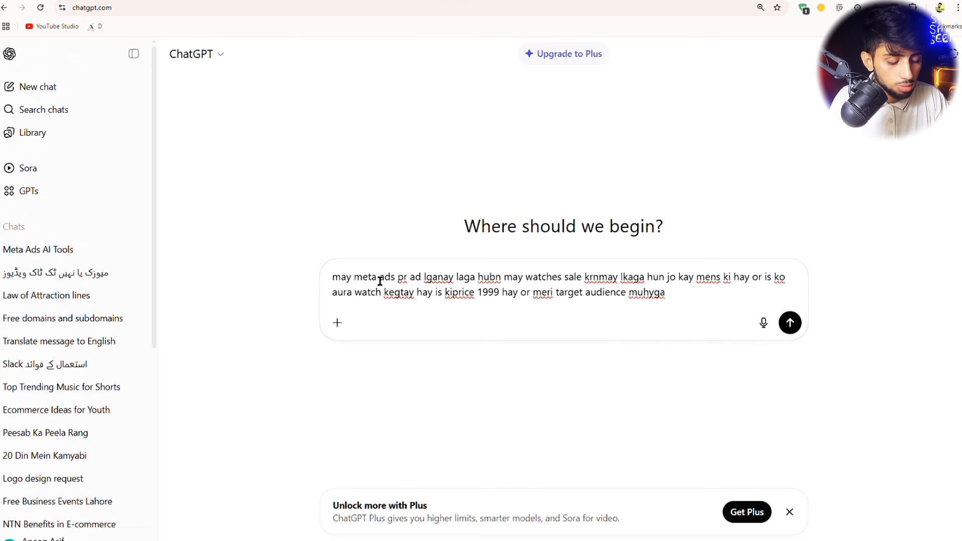
type("btao on")
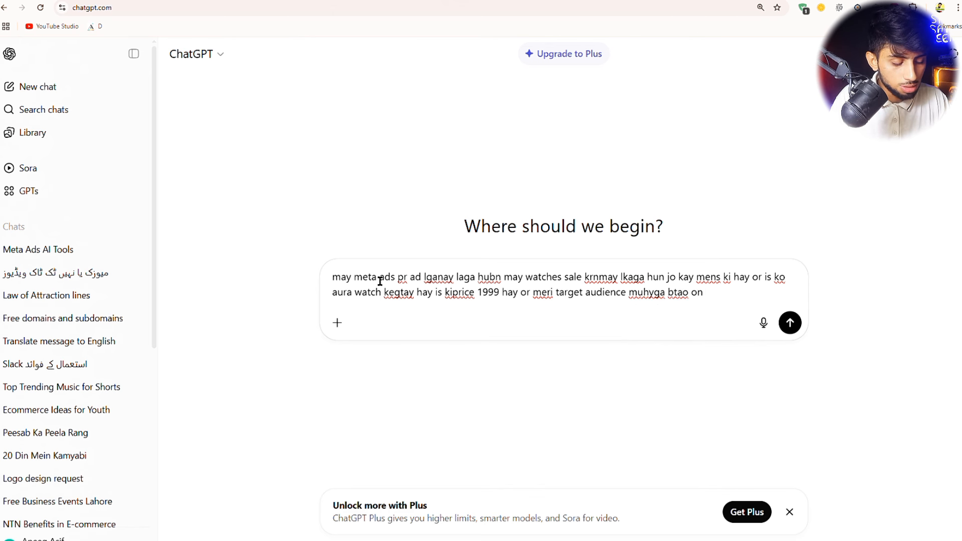
key("BackSpace")
key("BackSpace")
type("r un")
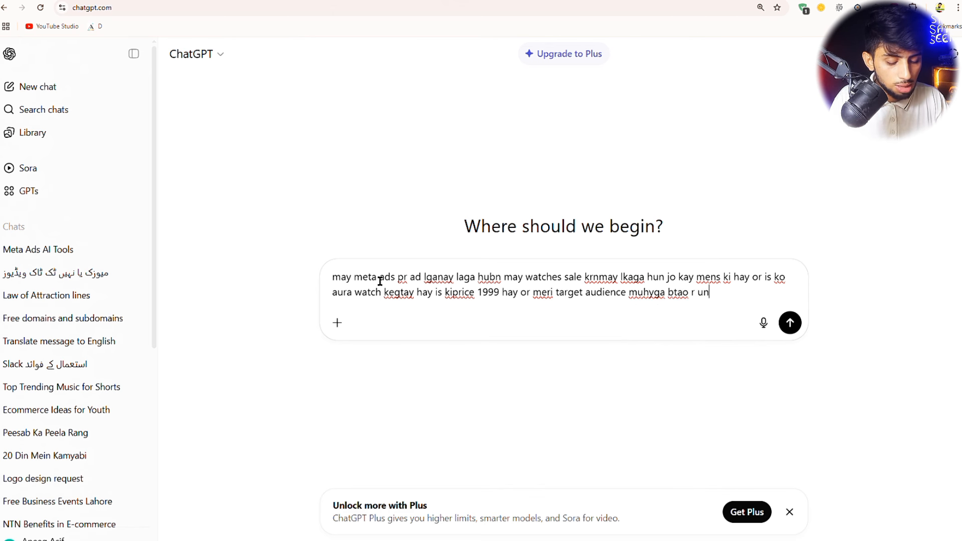
type("ka behavo")
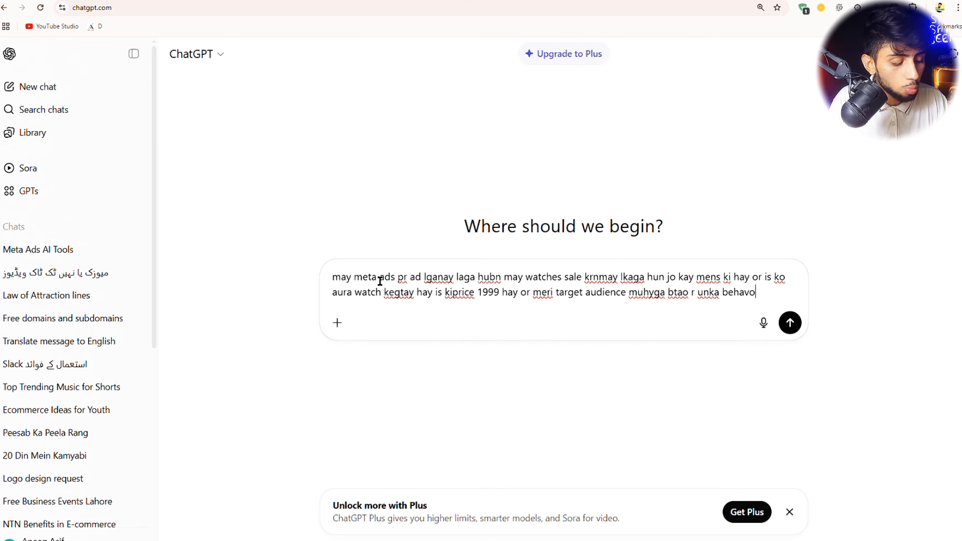
key("BackSpace")
type("iour")
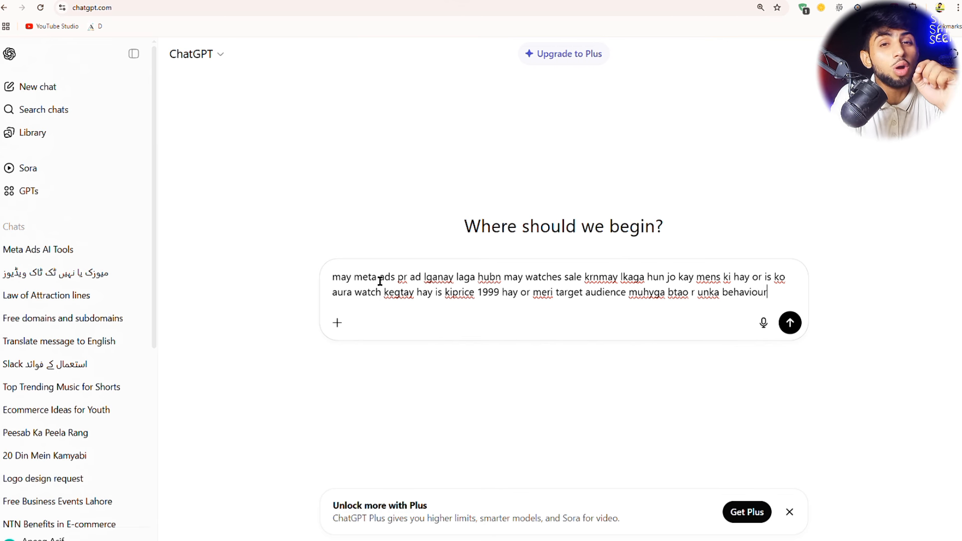
key("Return")
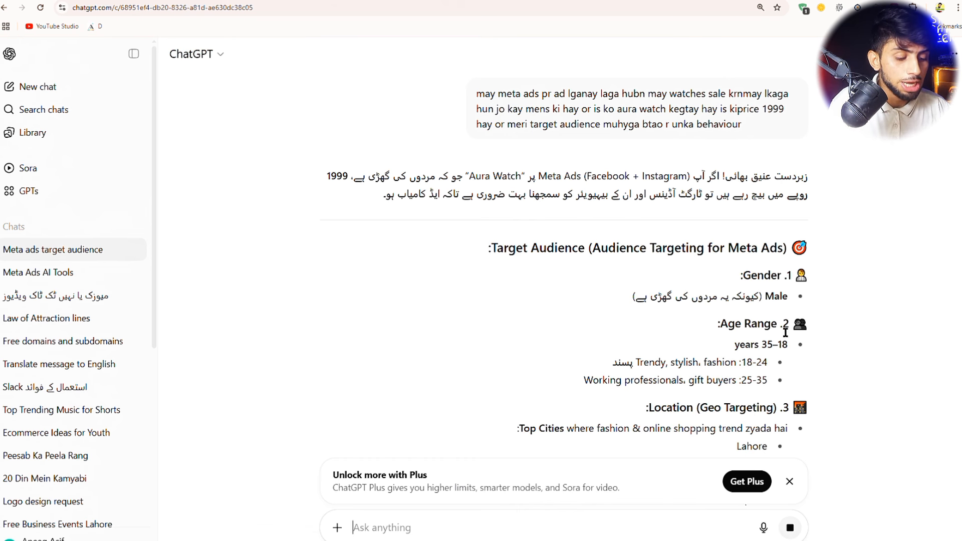
- Highlight the suggested 18–35 age range, Top Cities and Detailed Targeting in ChatGPT's reply
left_click_drag(796, 350, 775, 354)
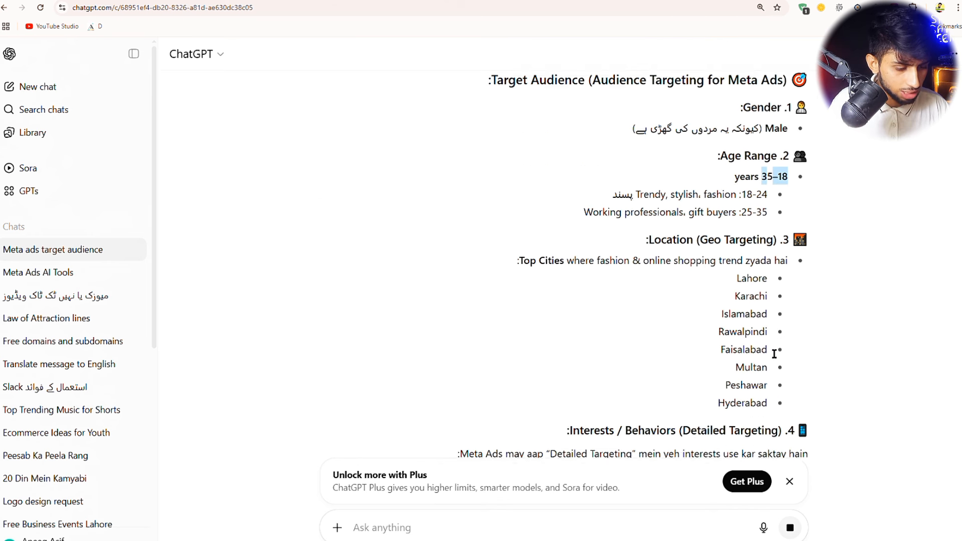
left_click_drag(516, 249, 535, 251)
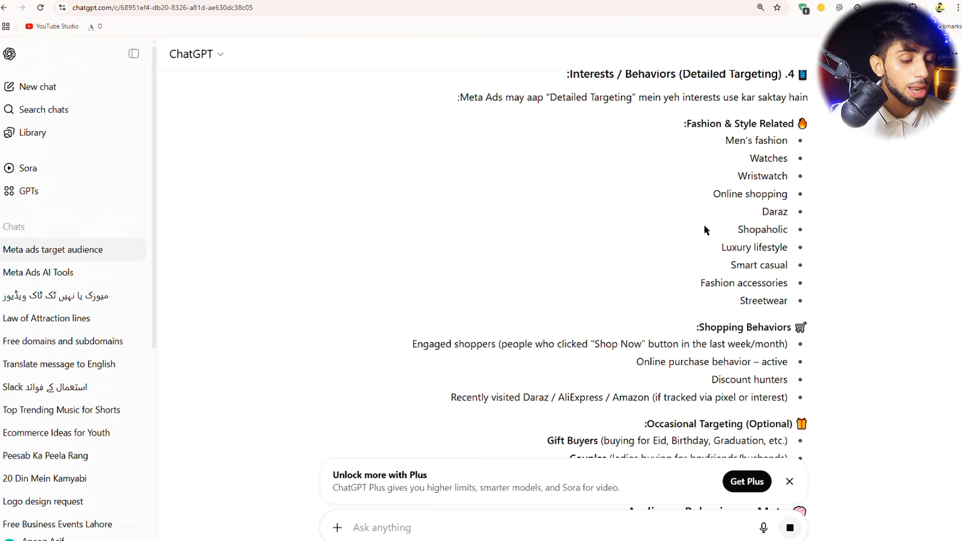
scroll(705, 226, "down", 5)
scroll(712, 234, "up", 7)
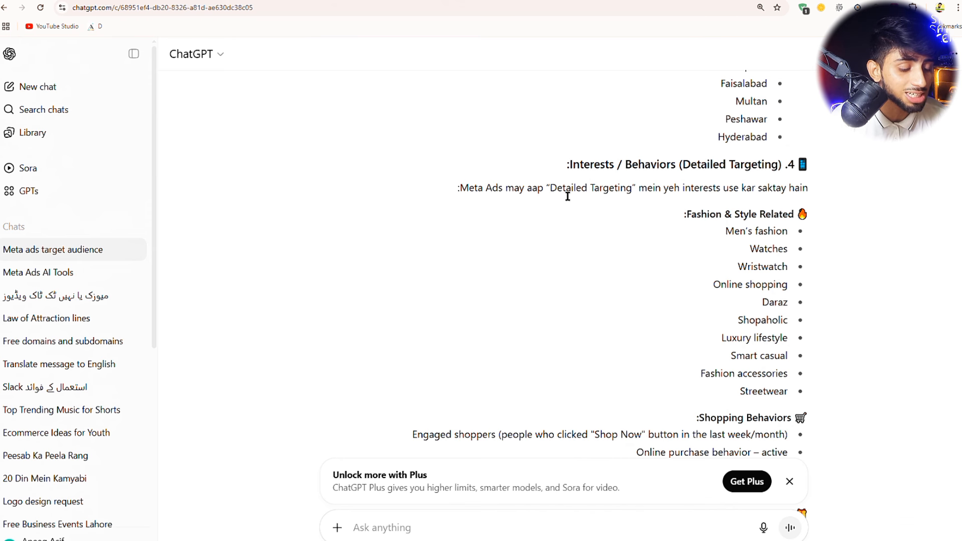
left_click_drag(562, 197, 620, 196)
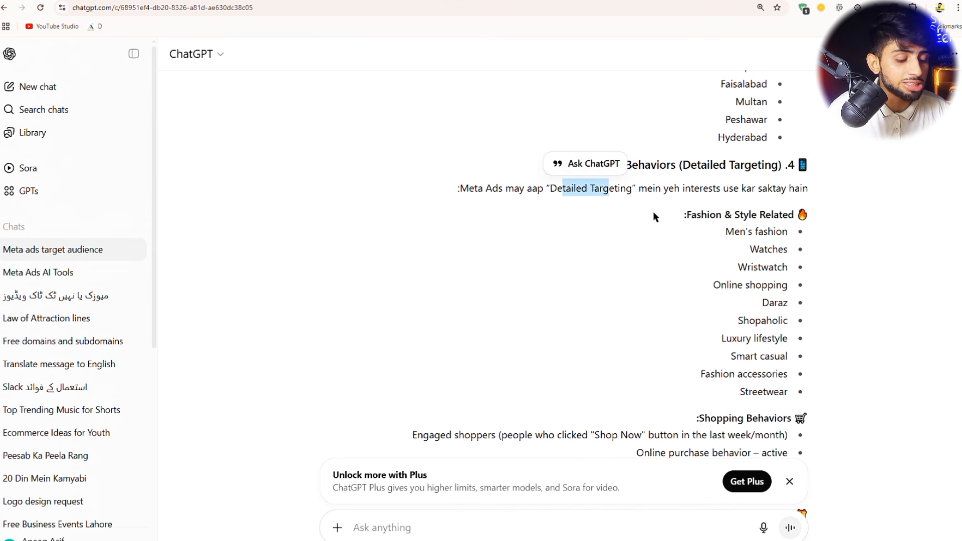
- Highlight the Men's fashion, Watches and Online shopping interests, then go to Audiencer
left_click_drag(717, 226, 791, 251)
triple_click(740, 235)
left_click(760, 250)
double_click(747, 268)
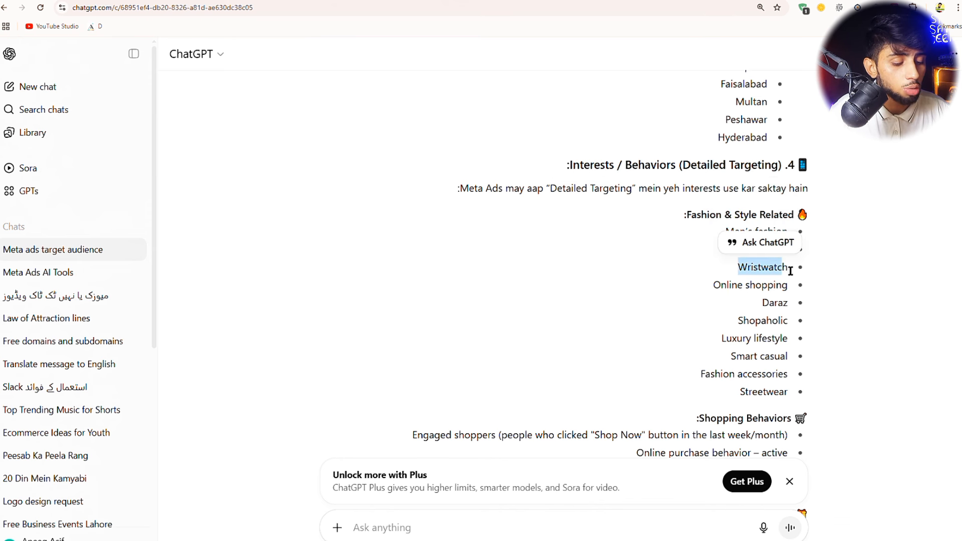
triple_click(722, 286)
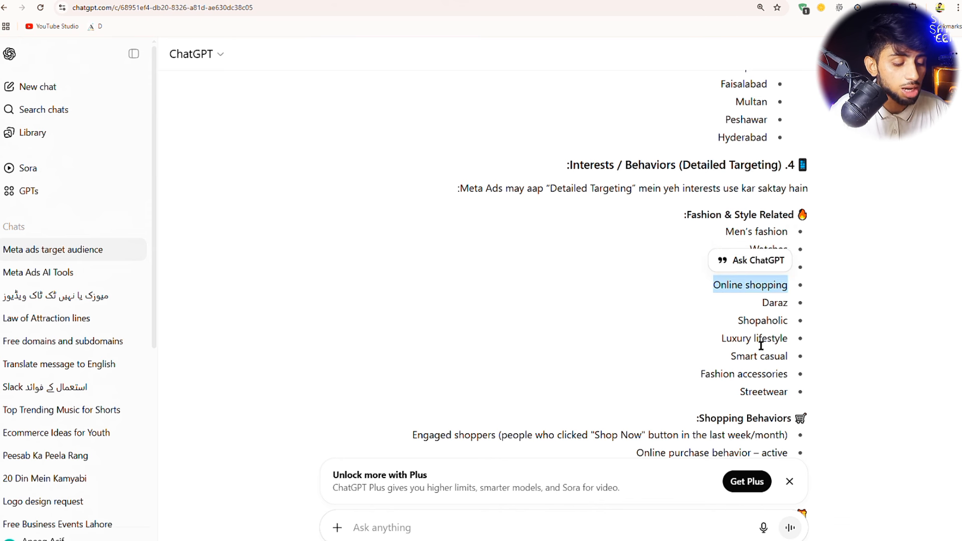
left_click(773, 389)
left_click_drag(791, 391, 718, 232)
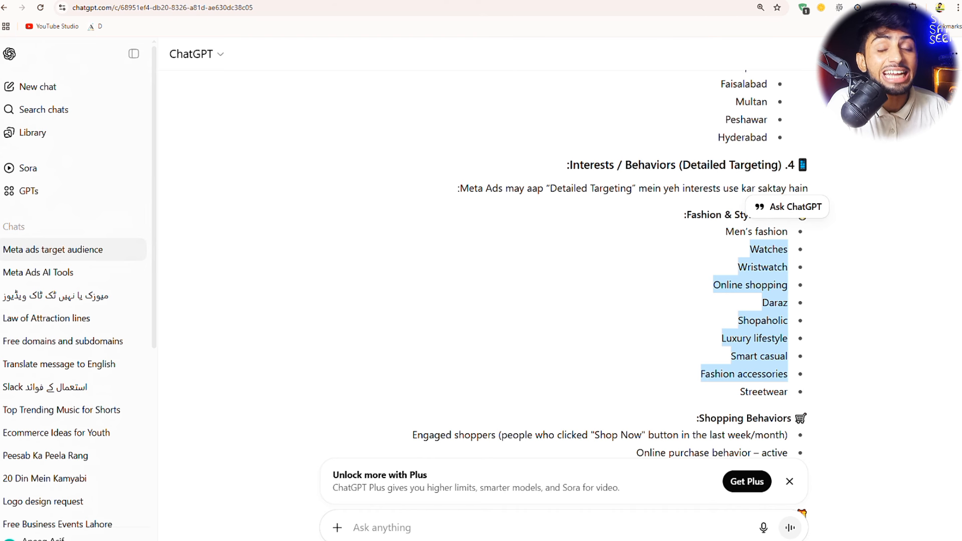
key("ctrl+Tab")
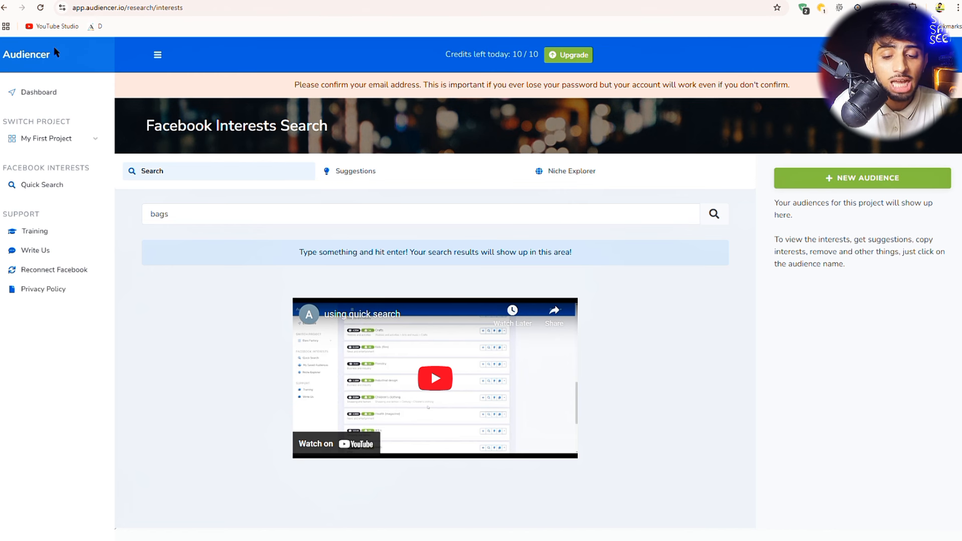
- Search Audiencer's Facebook interests for 'watches' in place of 'bags'
left_click_drag(56, 53, 7, 68)
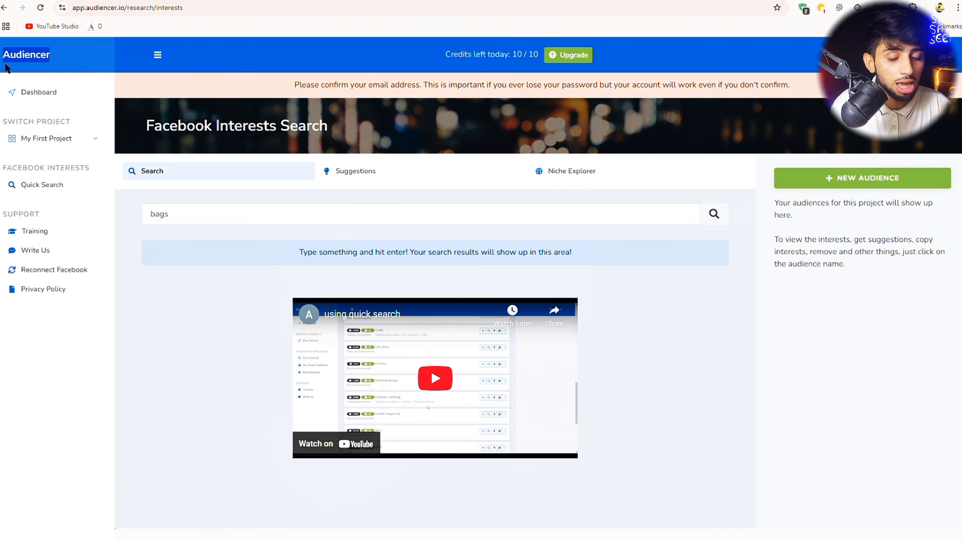
double_click(188, 223)
key("BackSpace")
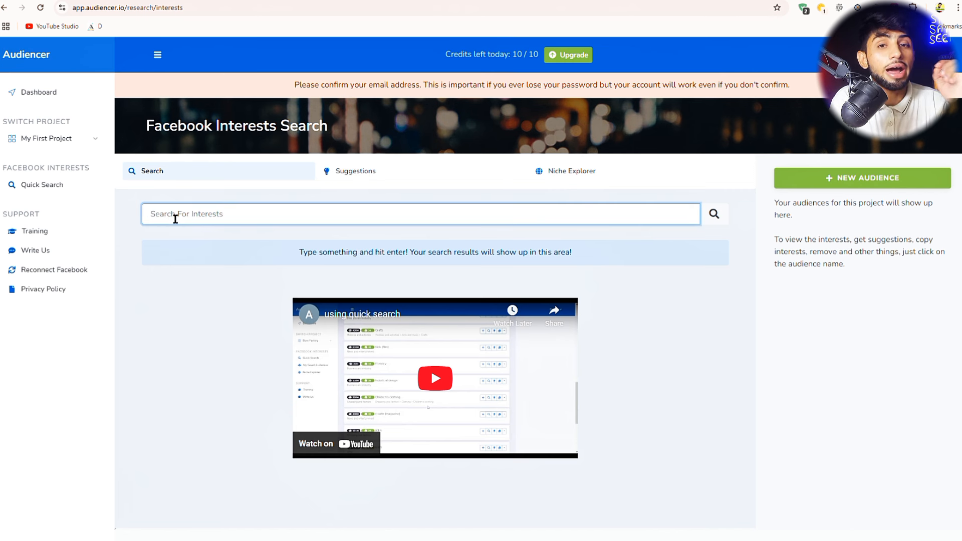
type("watches")
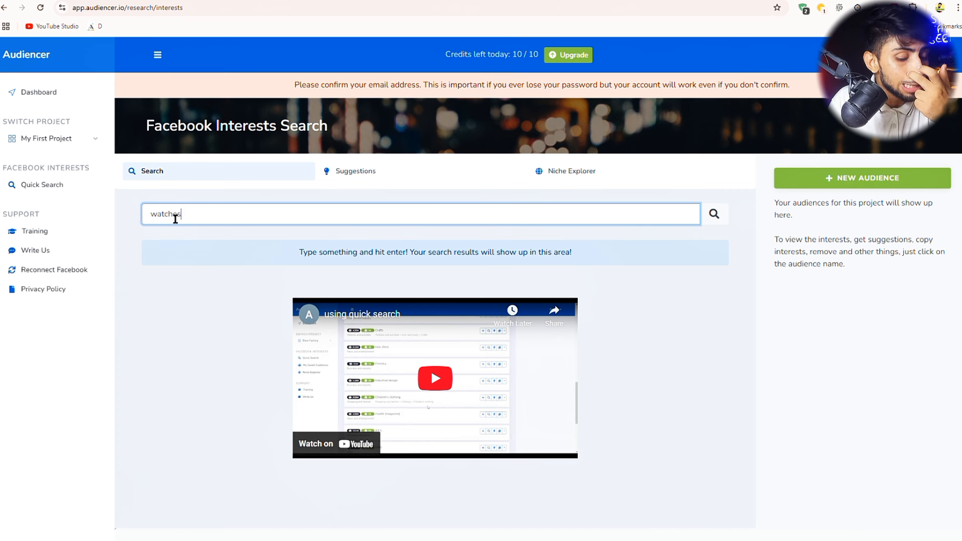
key("Return")
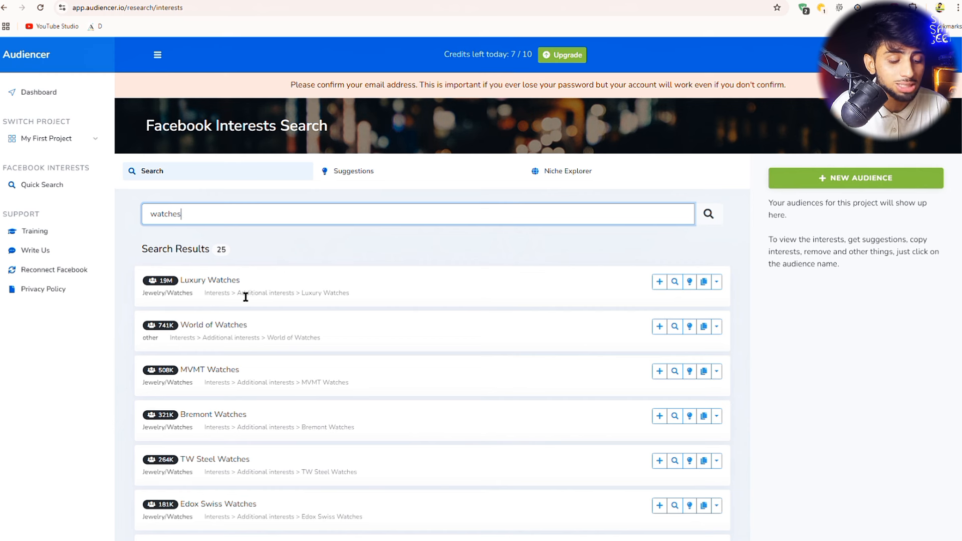
- Note Luxury Watches (19M) and World of Watches (741K) audience sizes, then view Suggestions
mouse_move(171, 282)
left_click_drag(176, 285, 143, 286)
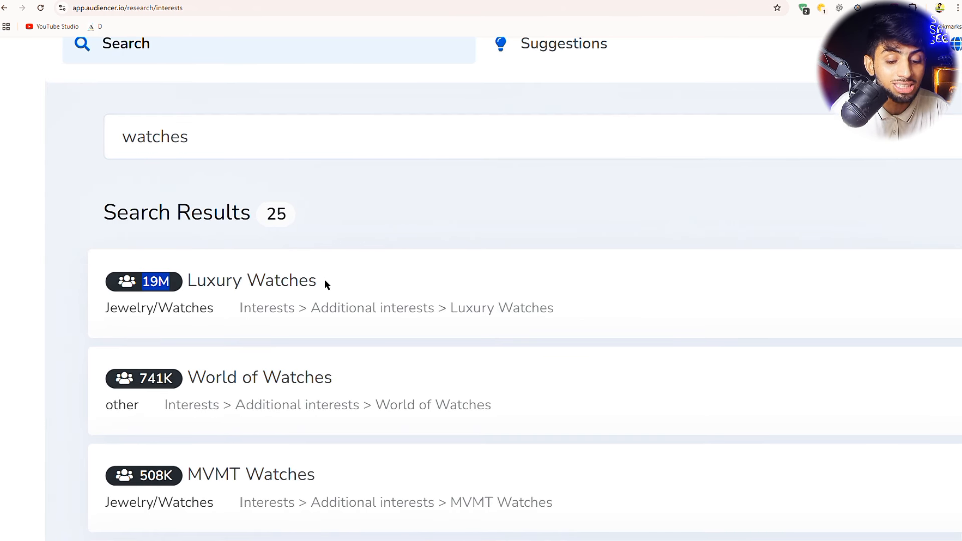
left_click_drag(324, 278, 198, 294)
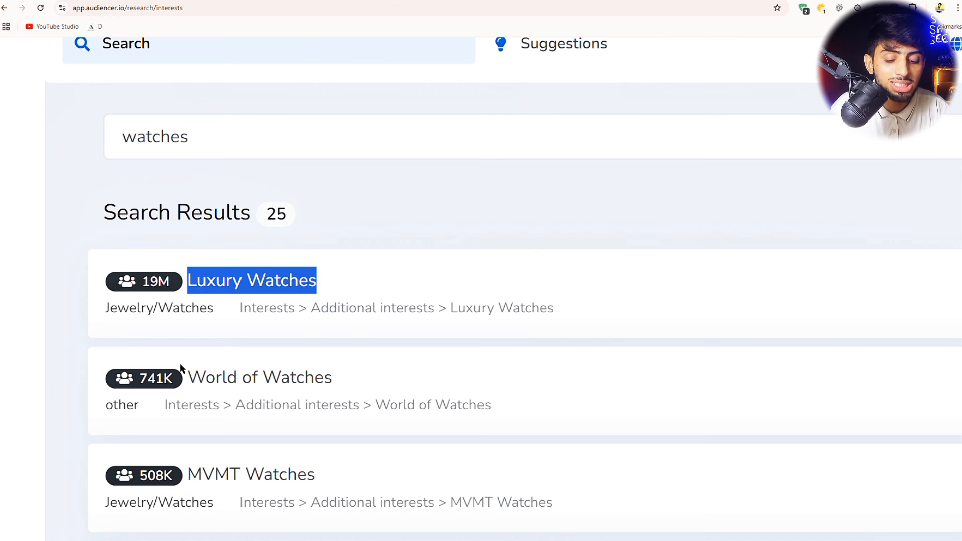
left_click_drag(179, 377, 141, 381)
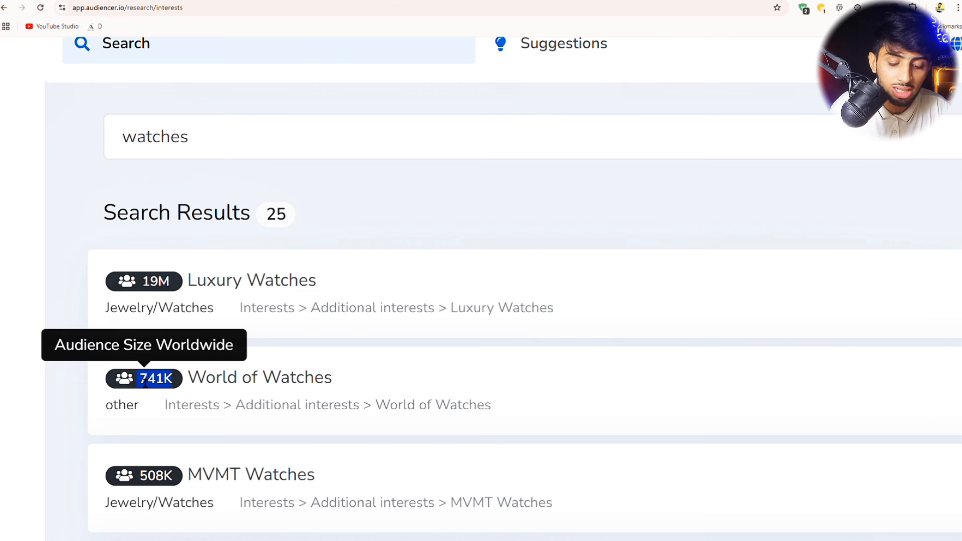
left_click(350, 374)
left_click_drag(349, 377, 243, 380)
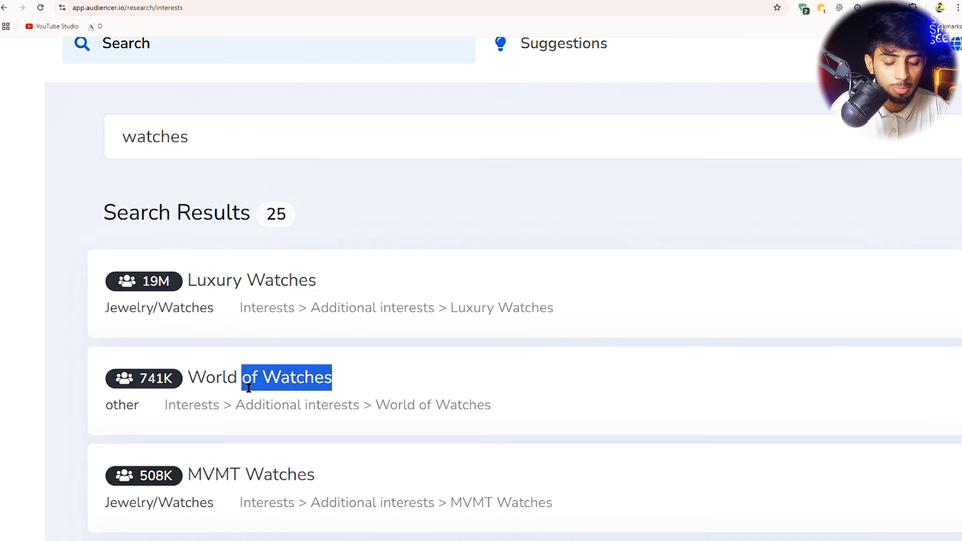
scroll(249, 421, "down", 5)
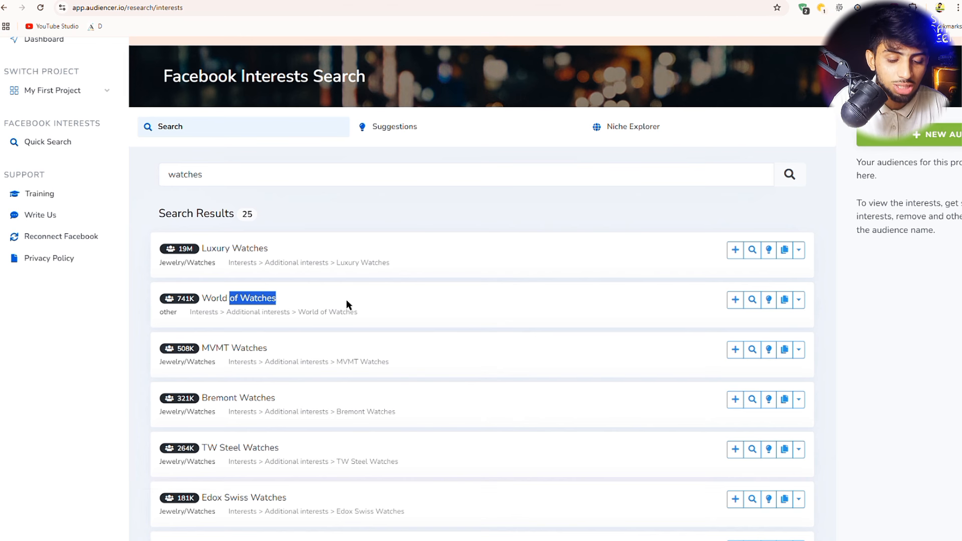
left_click(264, 252)
left_click_drag(265, 252, 213, 249)
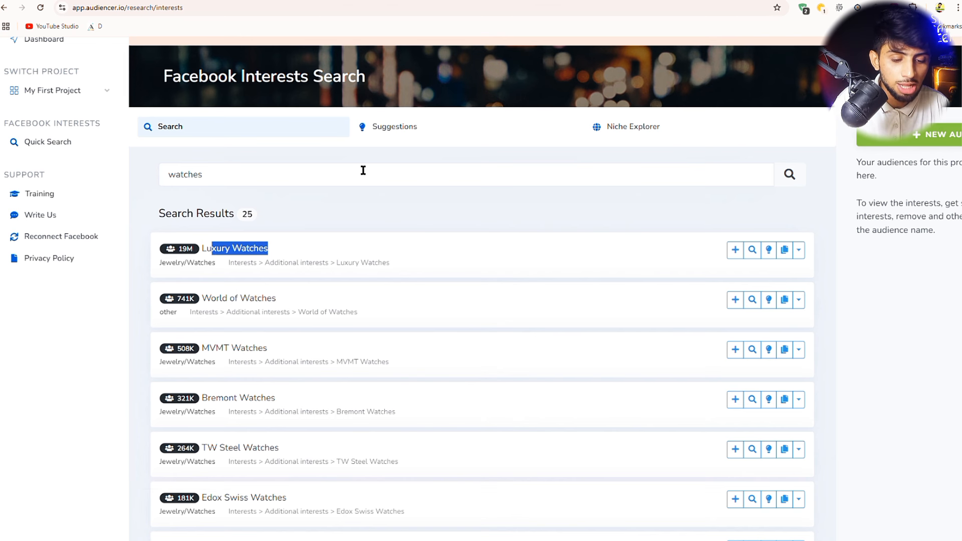
left_click(386, 131)
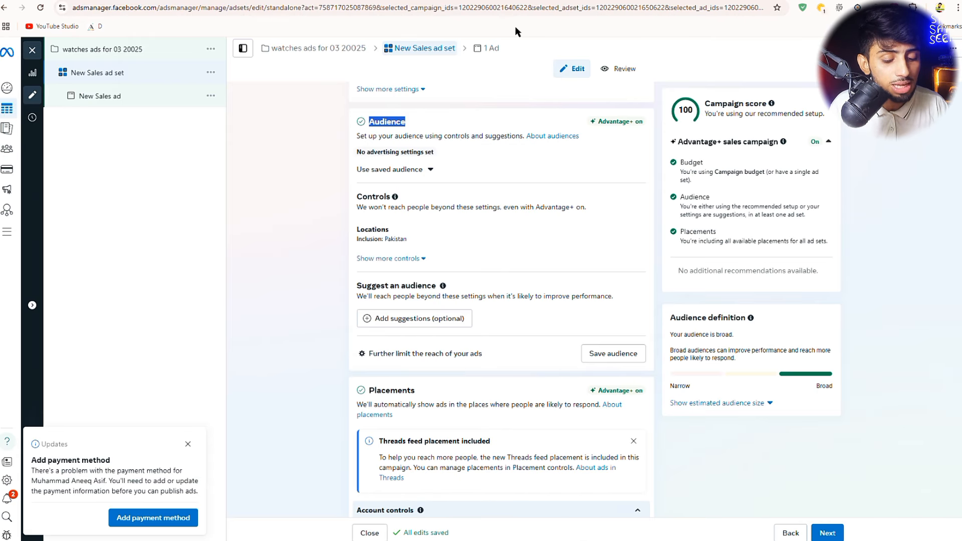
- Expand the audience suggestions and open the Locations editor showing Pakistan included
left_click(401, 321)
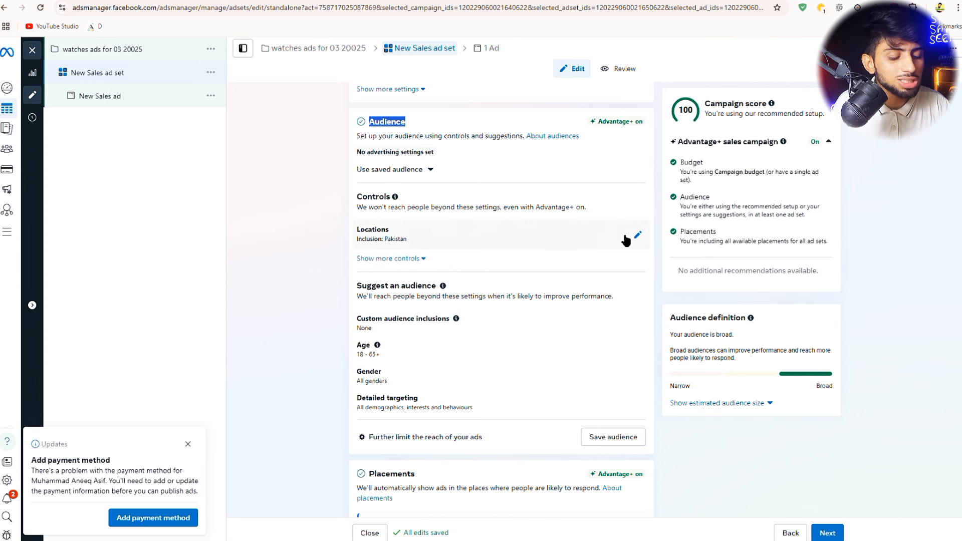
left_click(638, 235)
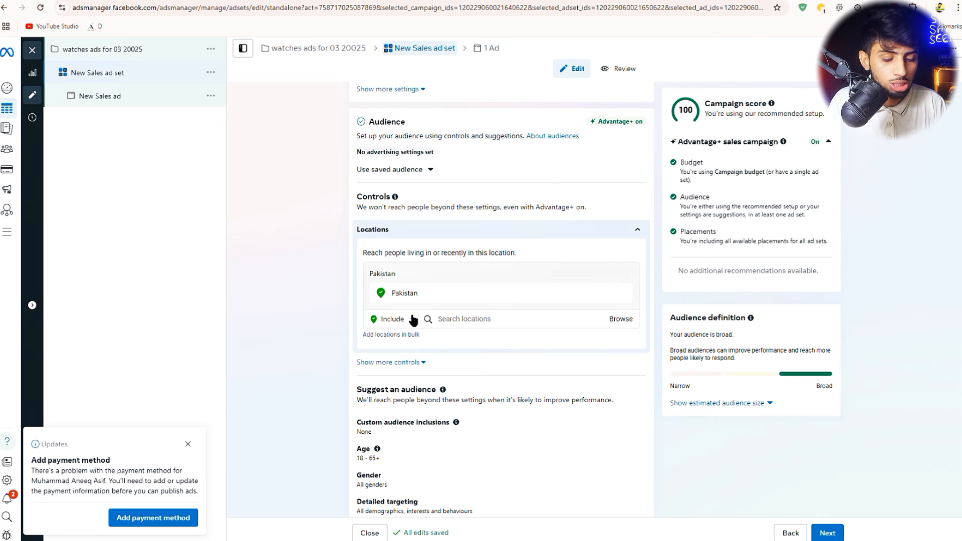
scroll(440, 323, "up", 6)
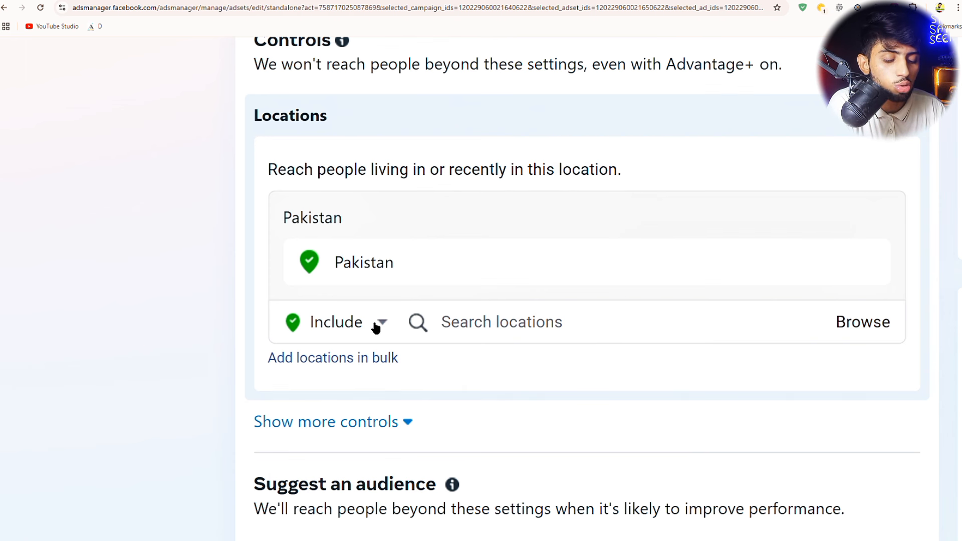
left_click(465, 329)
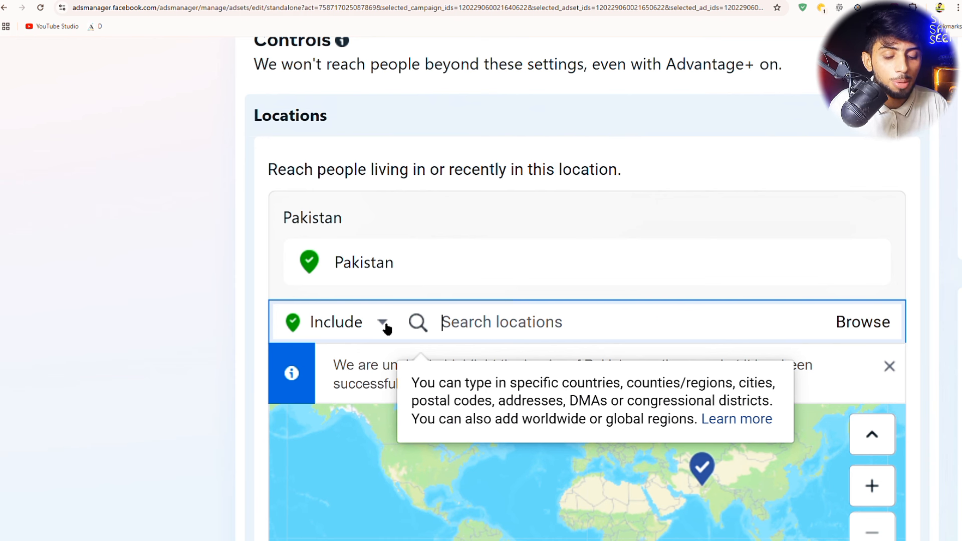
- Switch location targeting to Exclude and exclude Naran, Khyber Pakhtunkhwa, Pakistan
left_click(361, 327)
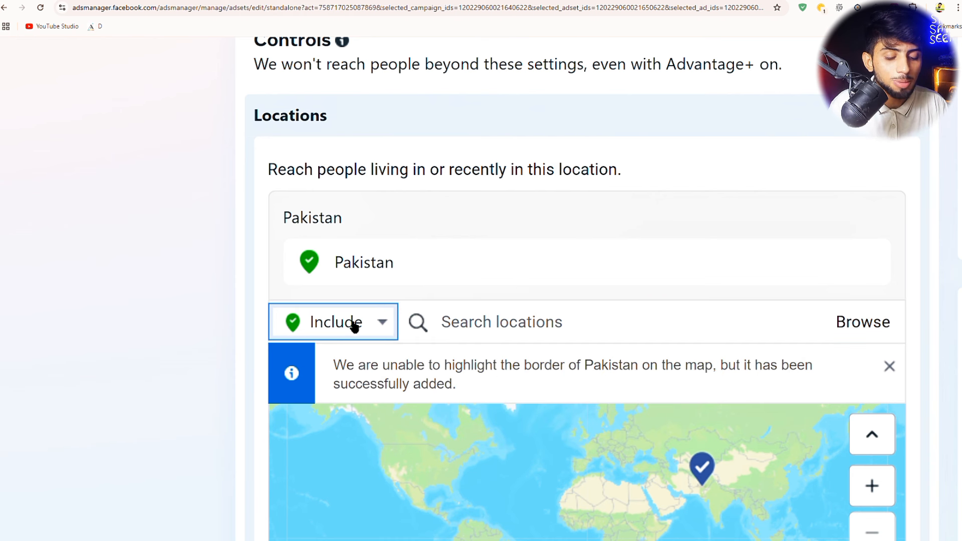
left_click(383, 326)
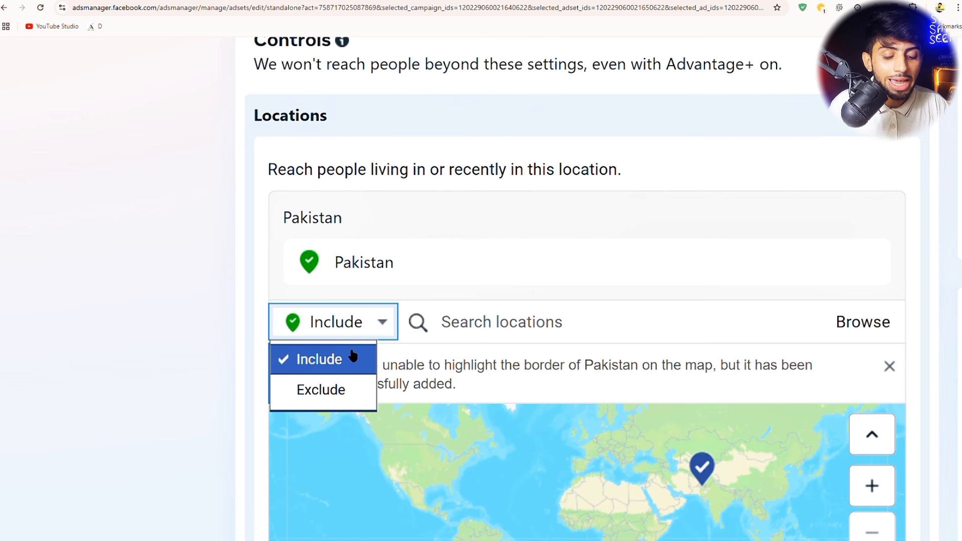
left_click(321, 386)
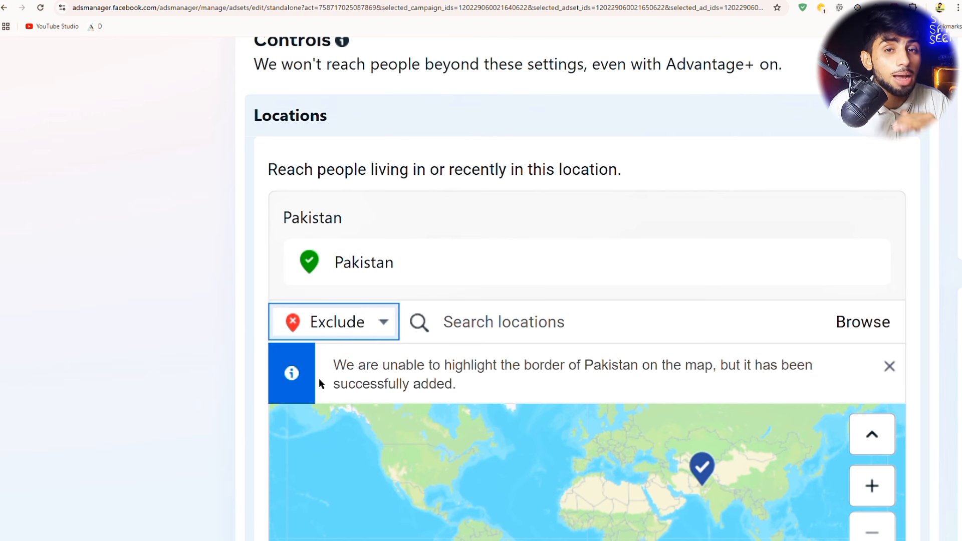
left_click(477, 326)
type("nara")
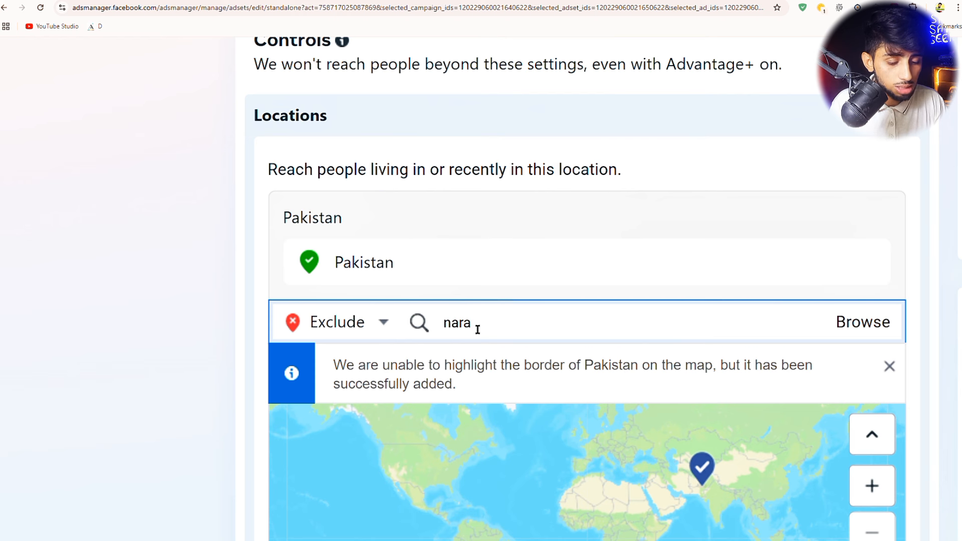
type("n")
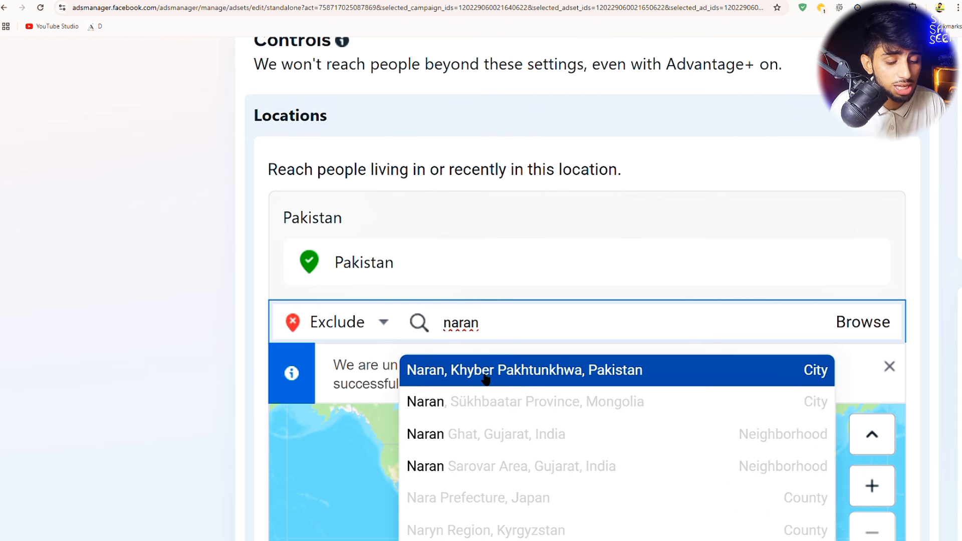
left_click(486, 377)
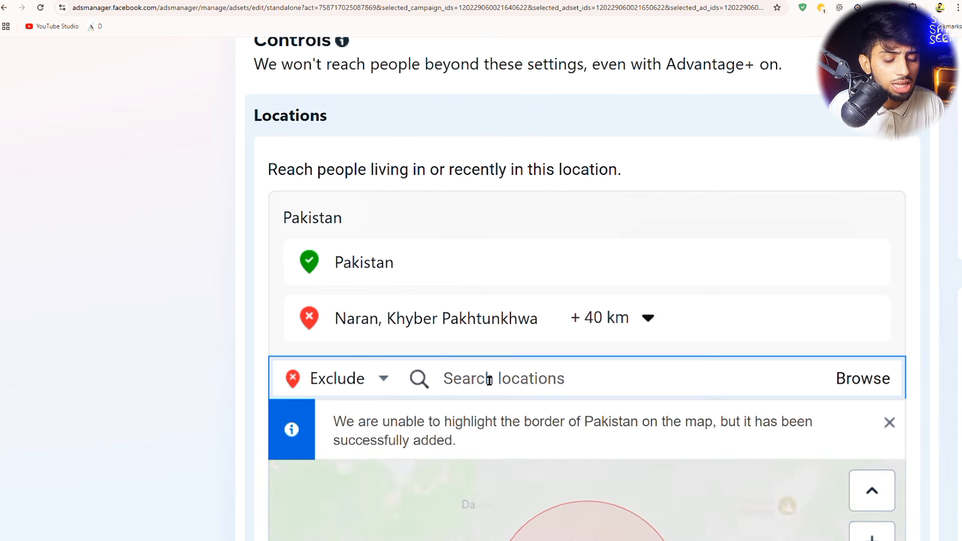
- Check that Pakistan stays included and Naran (+40 km) is excluded in the locations list
scroll(353, 401, "down", 4)
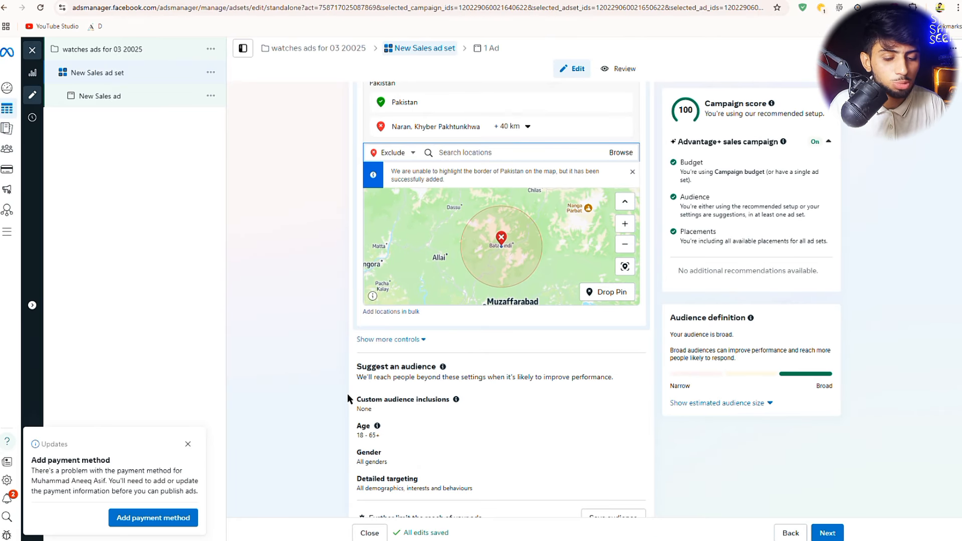
left_click(428, 102)
left_click_drag(429, 103, 384, 103)
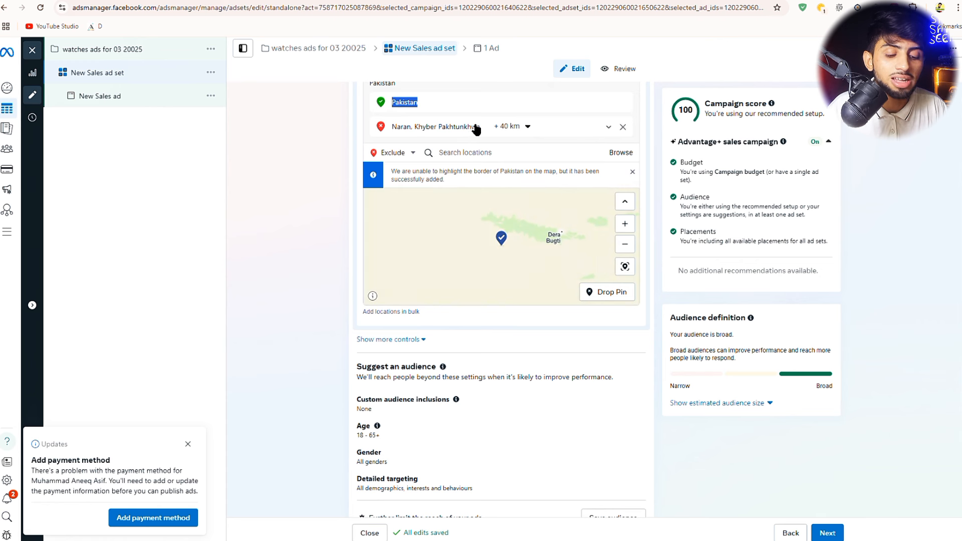
left_click_drag(481, 127, 389, 127)
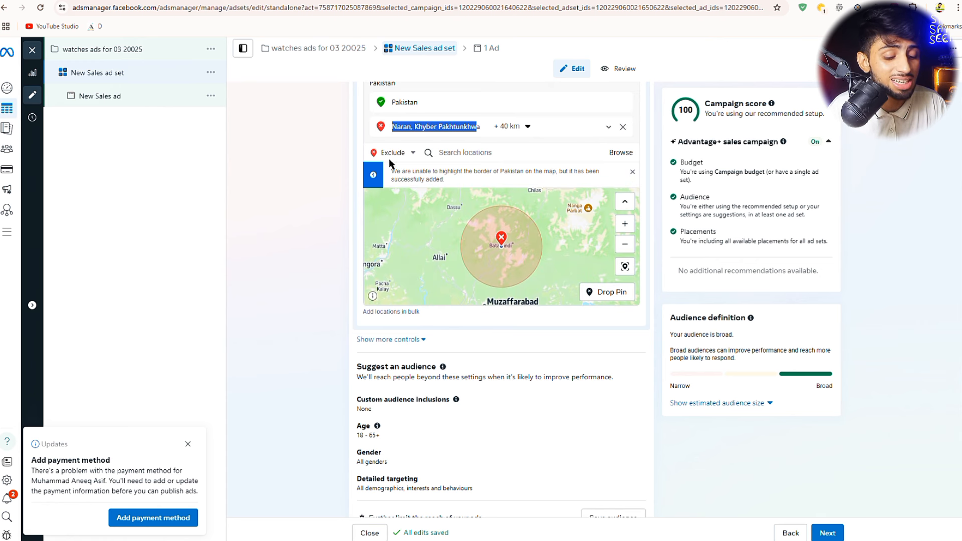
scroll(421, 282, "down", 3)
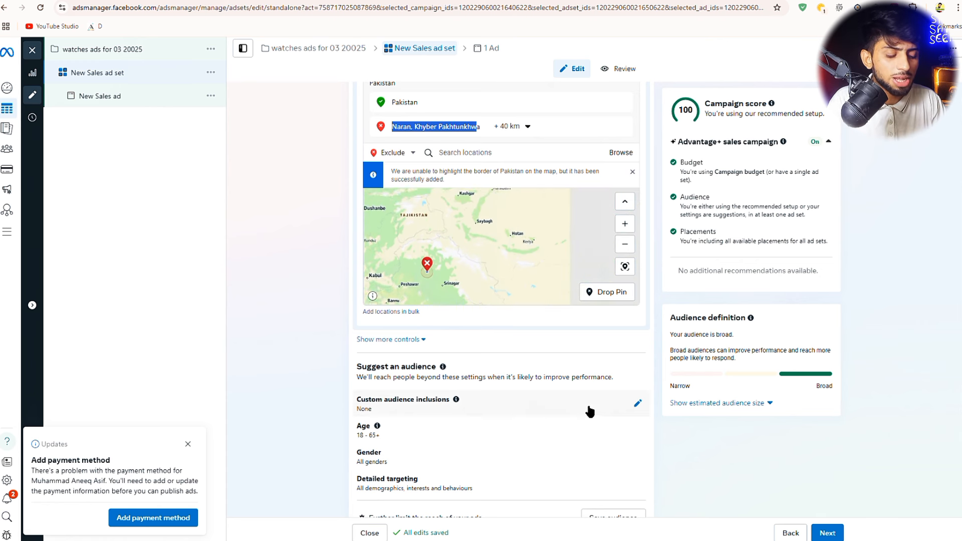
scroll(591, 408, "down", 1)
scroll(591, 412, "down", 4)
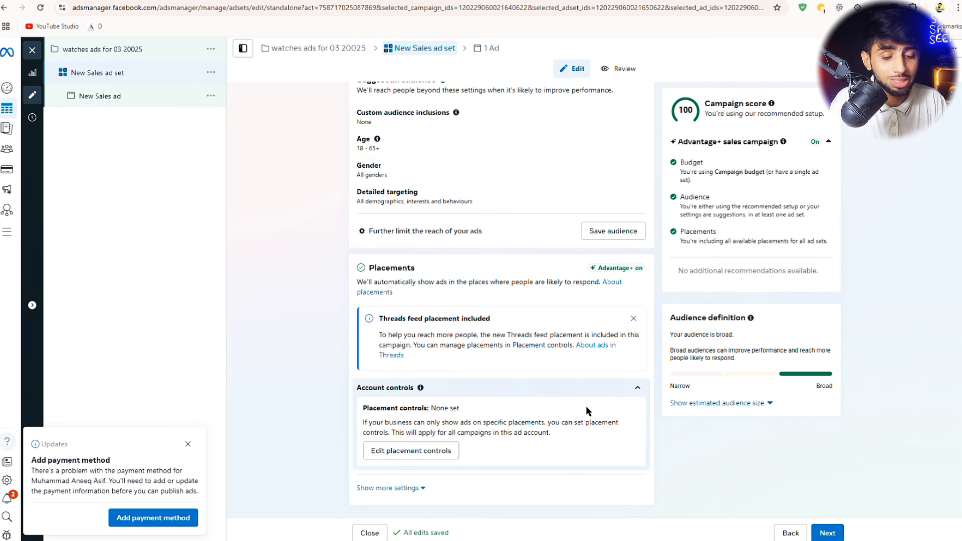
scroll(522, 172, "up", 3)
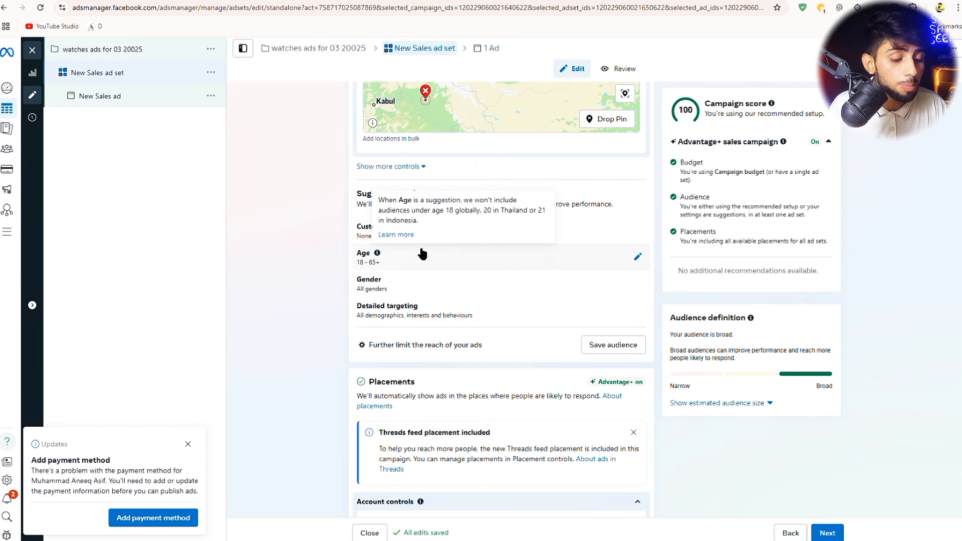
- Change the maximum age from 65+ to 45 so the audience is aged 18–45
left_click(638, 258)
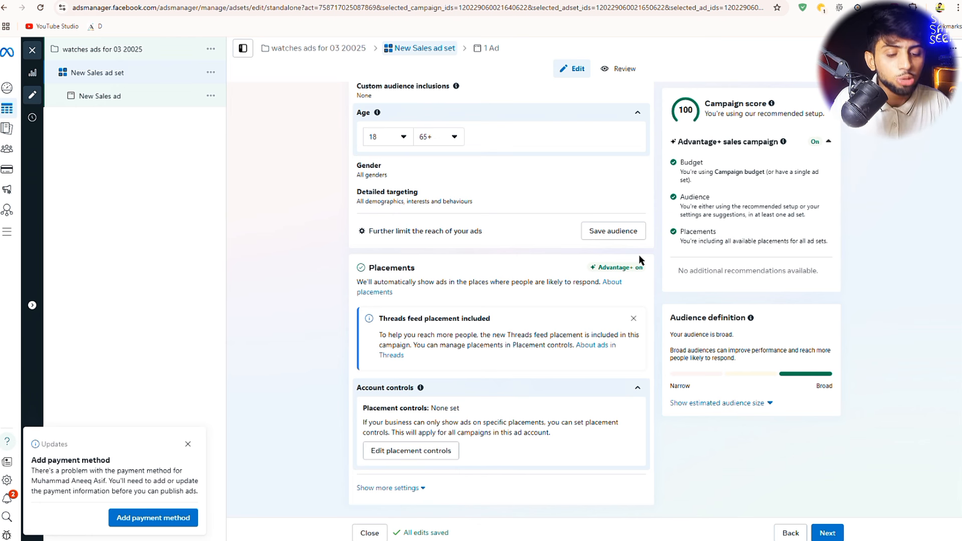
left_click(442, 141)
scroll(448, 198, "up", 3)
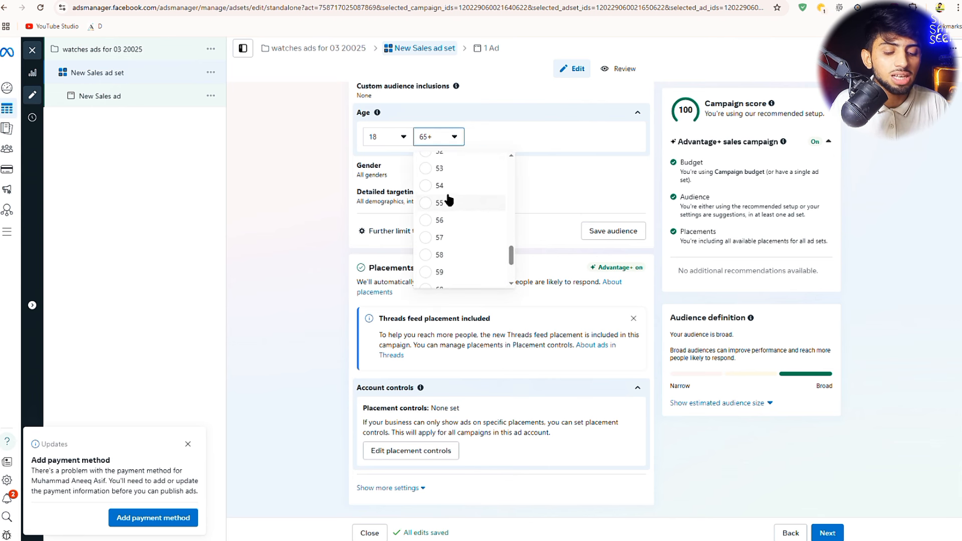
scroll(449, 200, "up", 3)
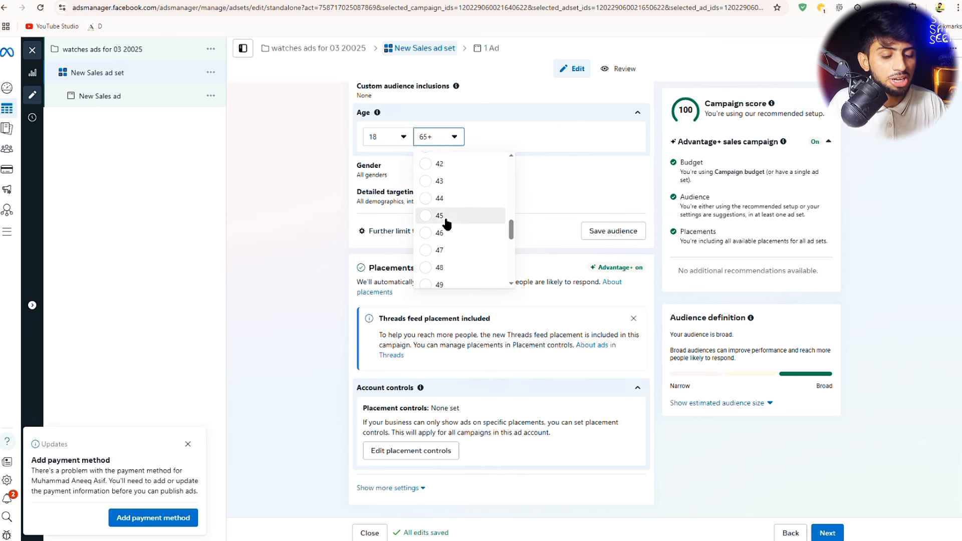
left_click(445, 215)
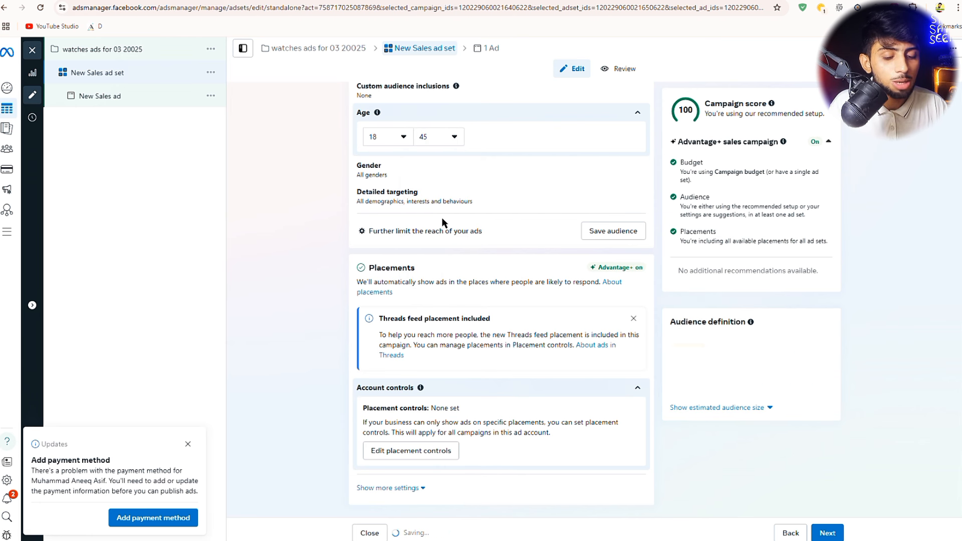
left_click(391, 177)
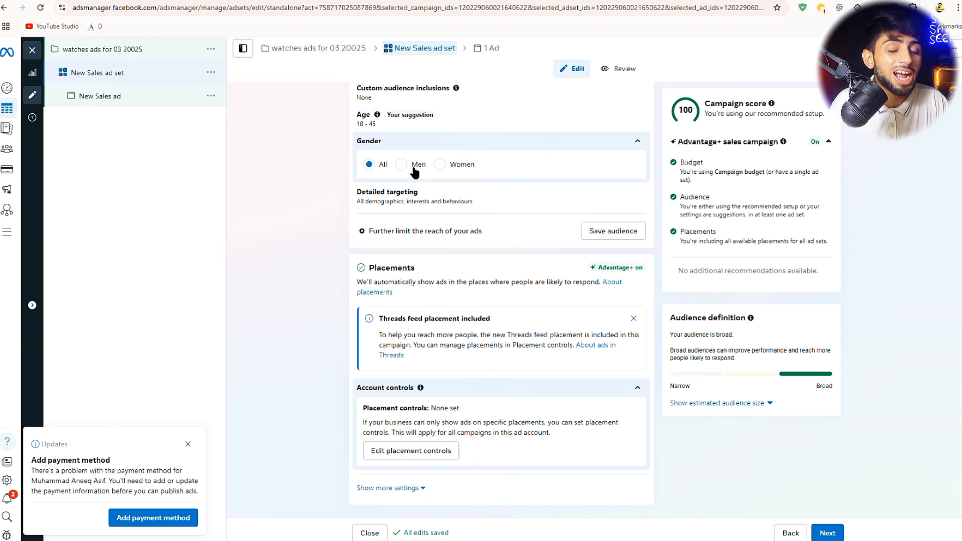
- Set the gender to Men and expand Detailed targeting for editing
left_click(406, 169)
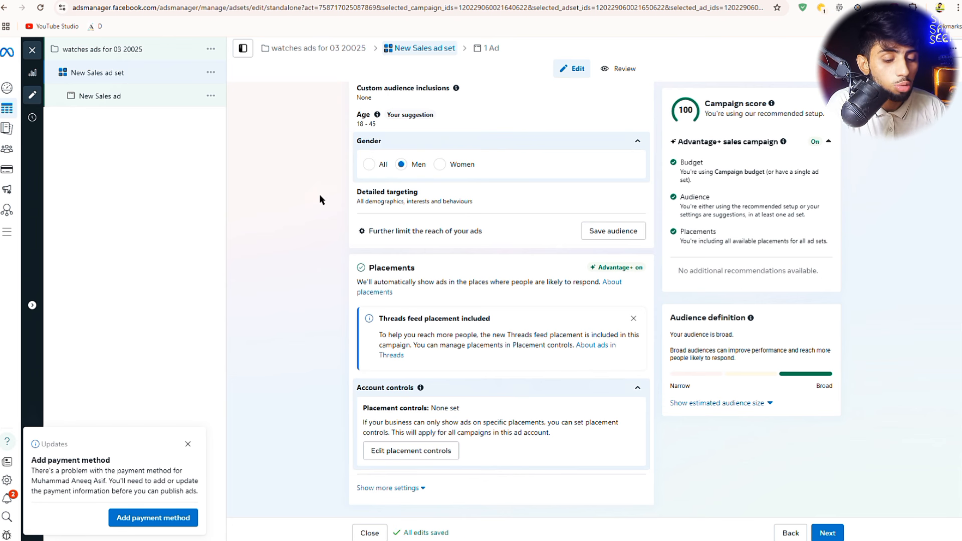
left_click(397, 199)
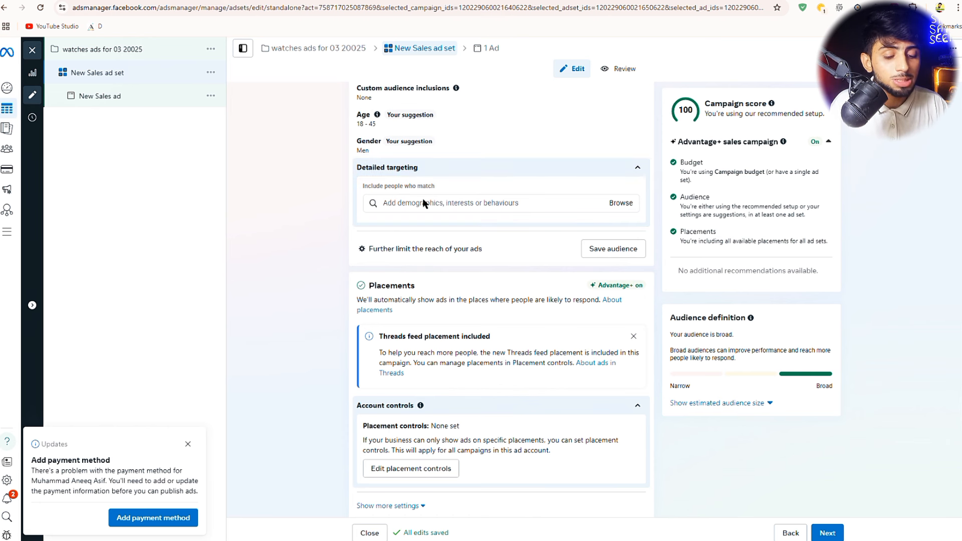
- Search detailed targeting for 'watches' and add the luxury watches (accessories) interest
left_click(408, 212)
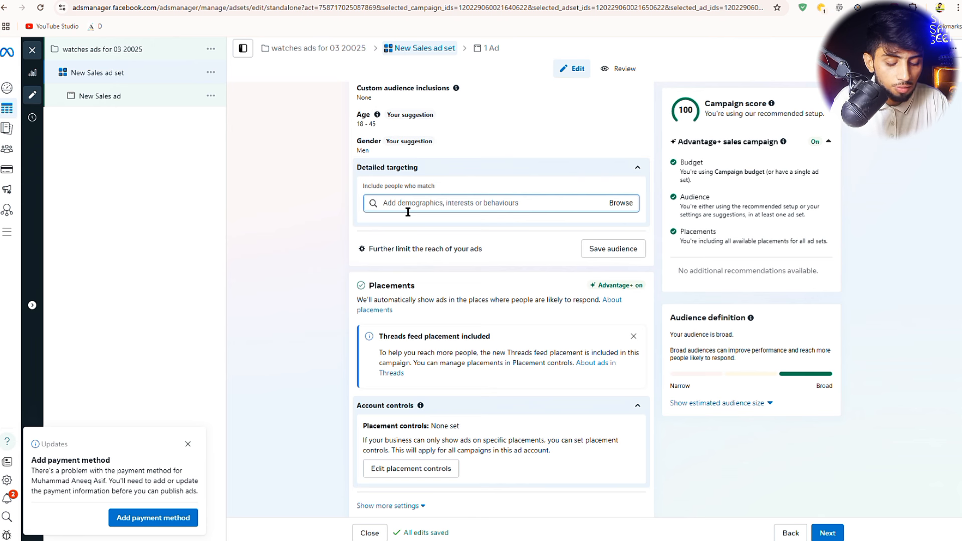
type("watches")
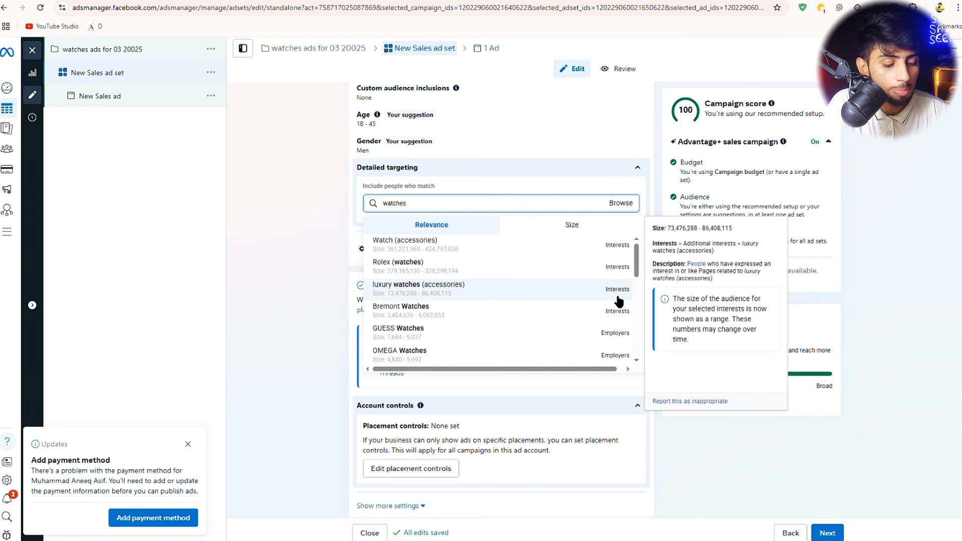
left_click(617, 296)
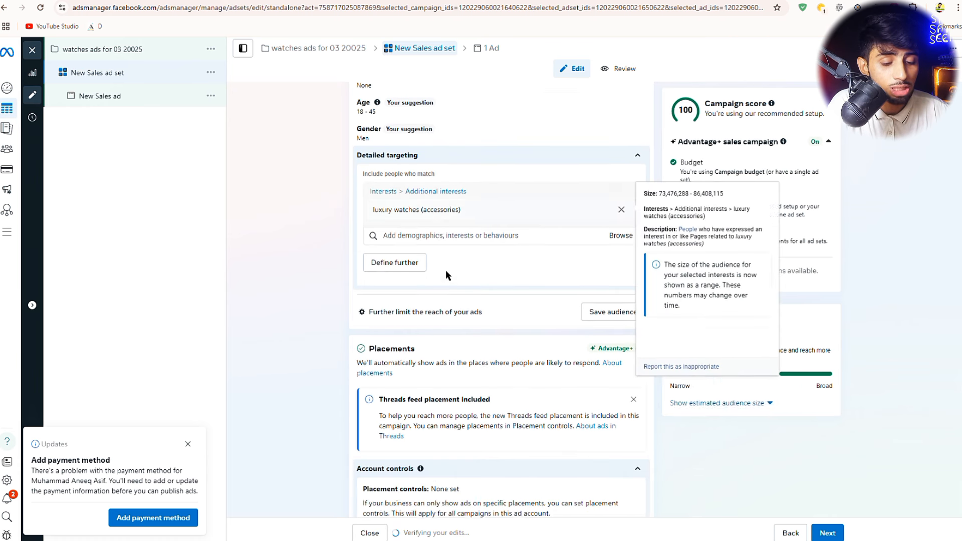
- Add a must-also-match condition and browse its Behaviours targeting categories
scroll(446, 269, "down", 1)
left_click(392, 234)
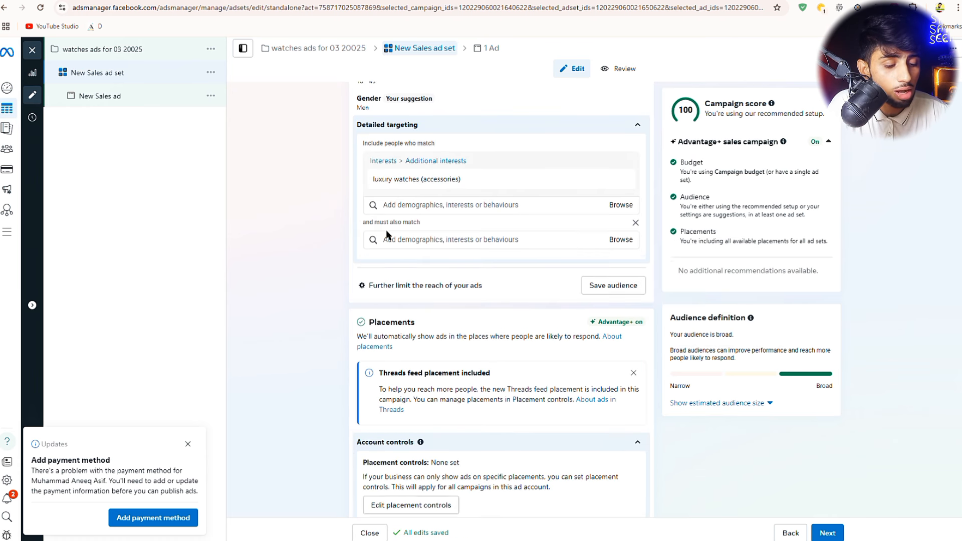
left_click(622, 243)
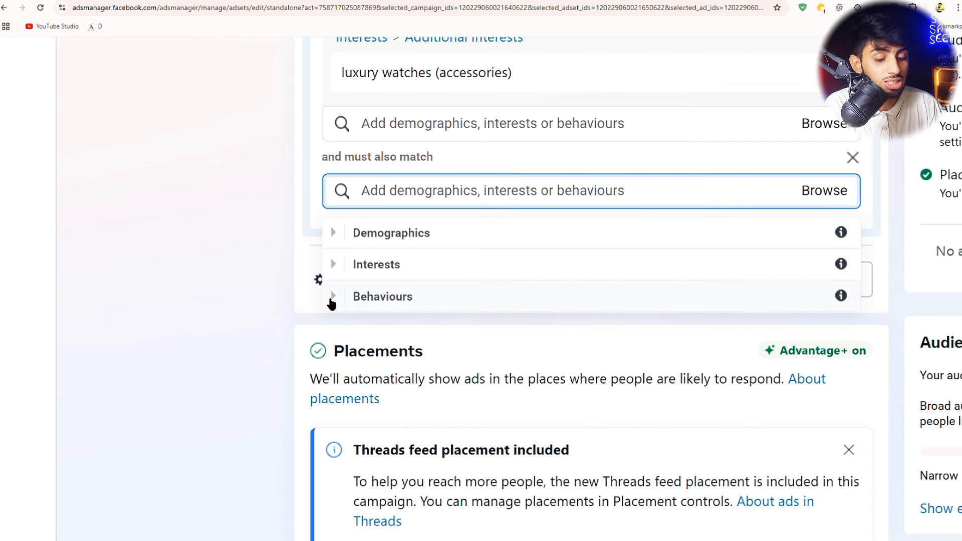
left_click(332, 301)
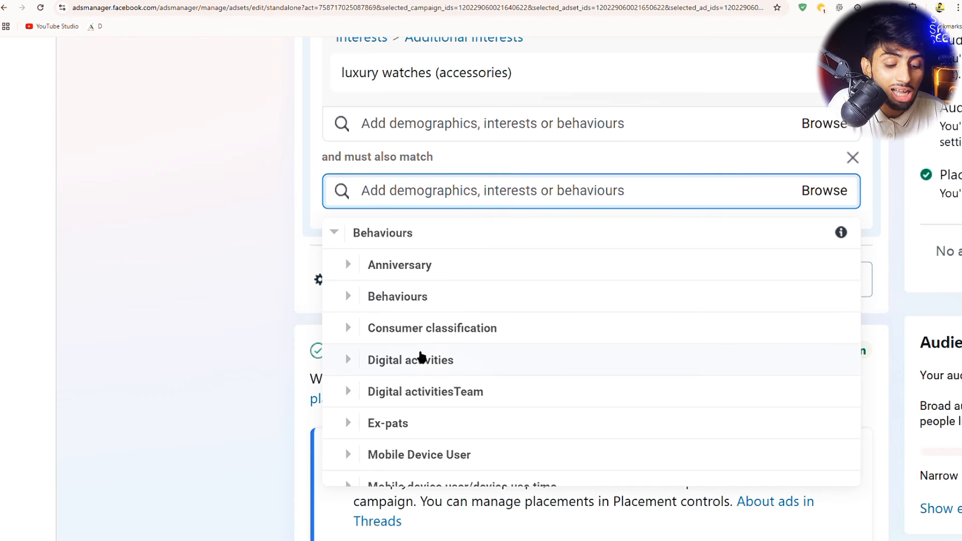
scroll(419, 363, "down", 3)
scroll(420, 248, "up", 3)
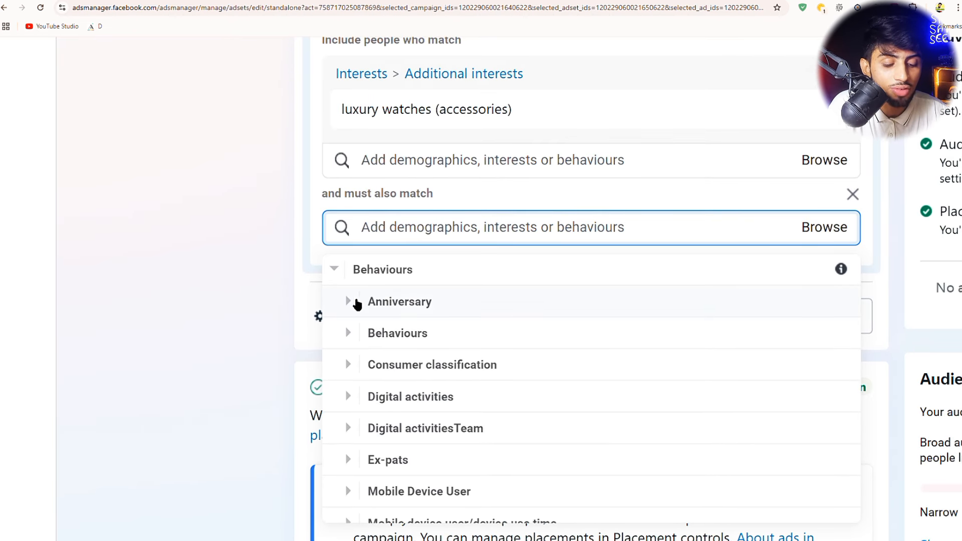
- Drill into Mobile Device User > Facebook access (mobile) and tick Recently detected devices
left_click(351, 304)
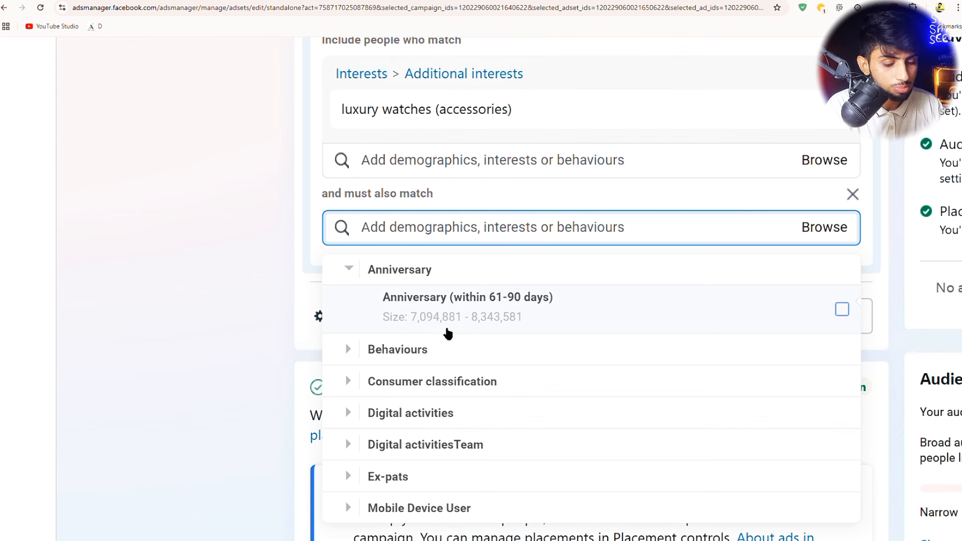
left_click(354, 350)
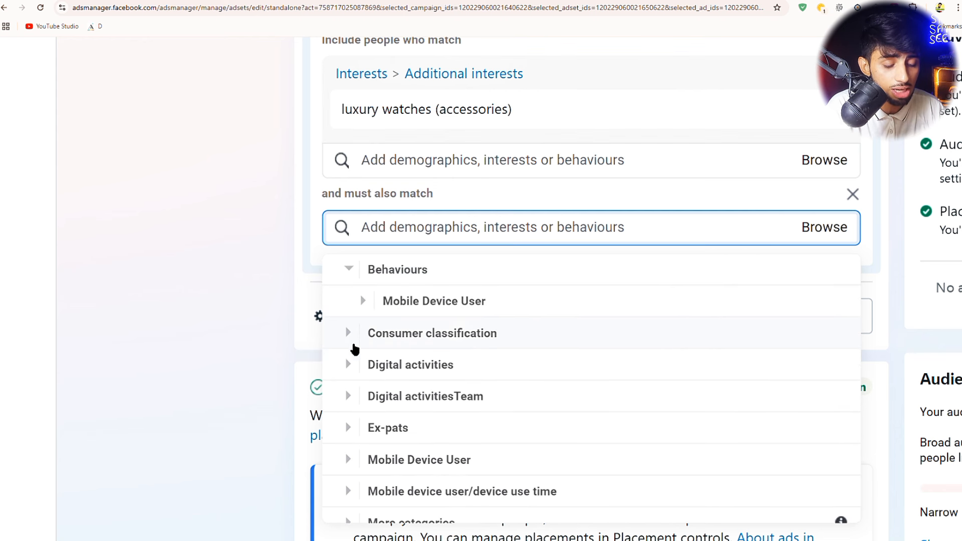
left_click(366, 303)
left_click(381, 304)
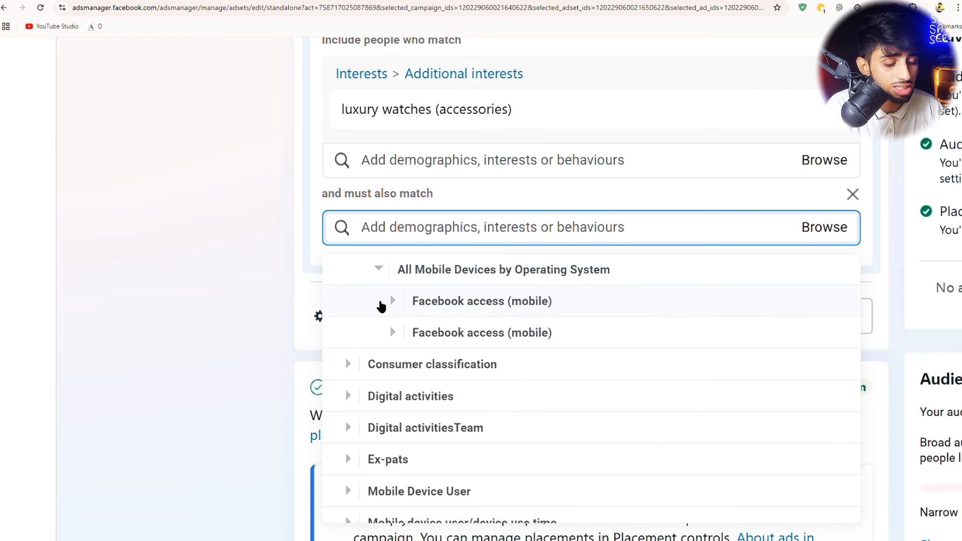
left_click(592, 303)
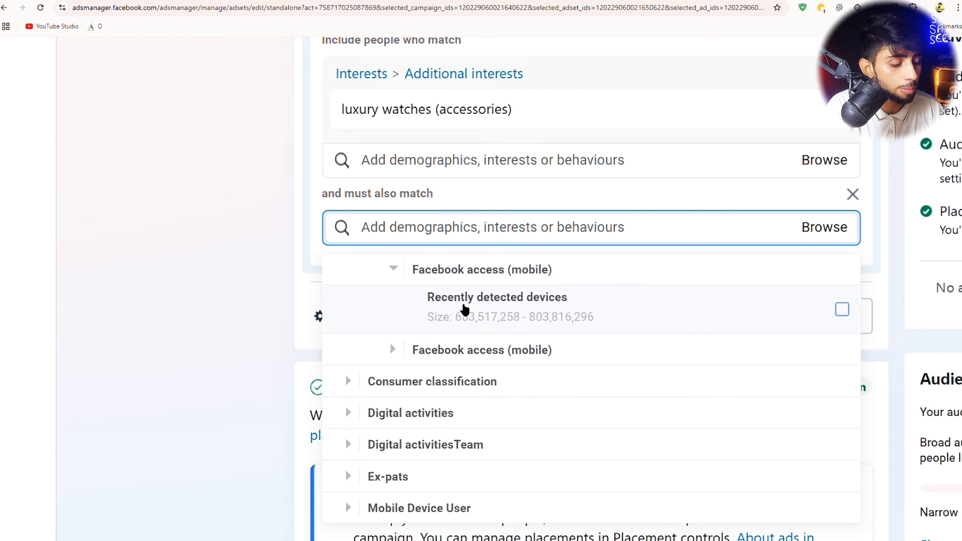
left_click(464, 312)
scroll(477, 351, "down", 5)
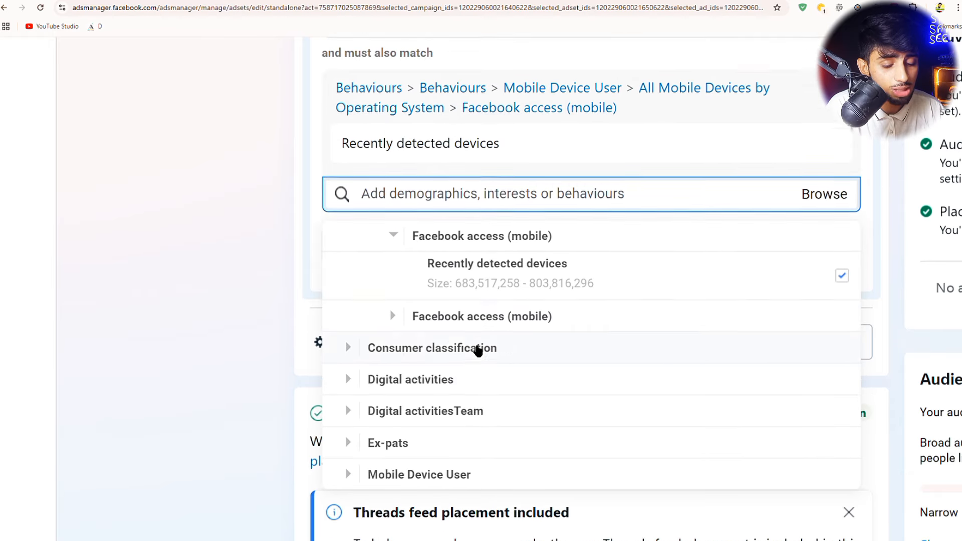
scroll(420, 238, "up", 4)
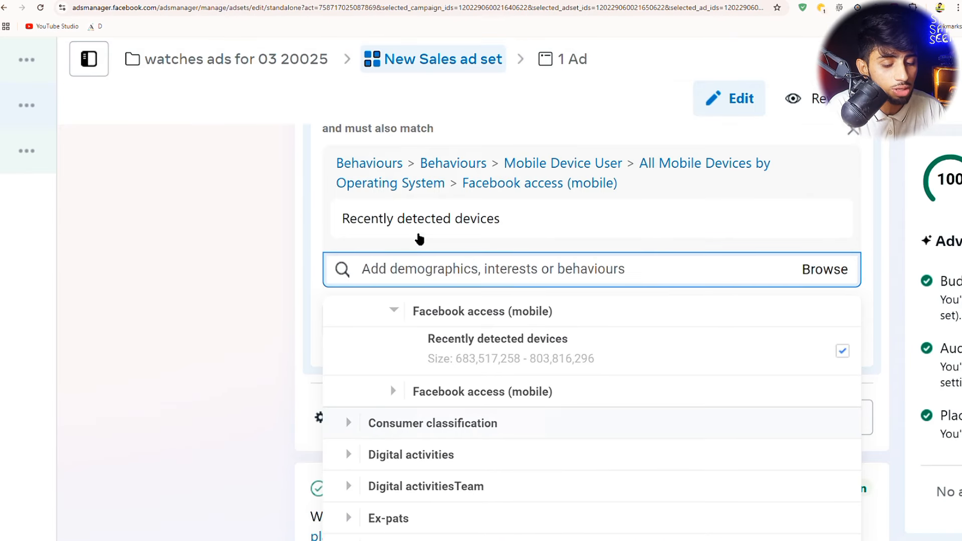
- Search 'shopping' and add Online shopping (retail) to the must-also-match group
left_click(396, 275)
type("s")
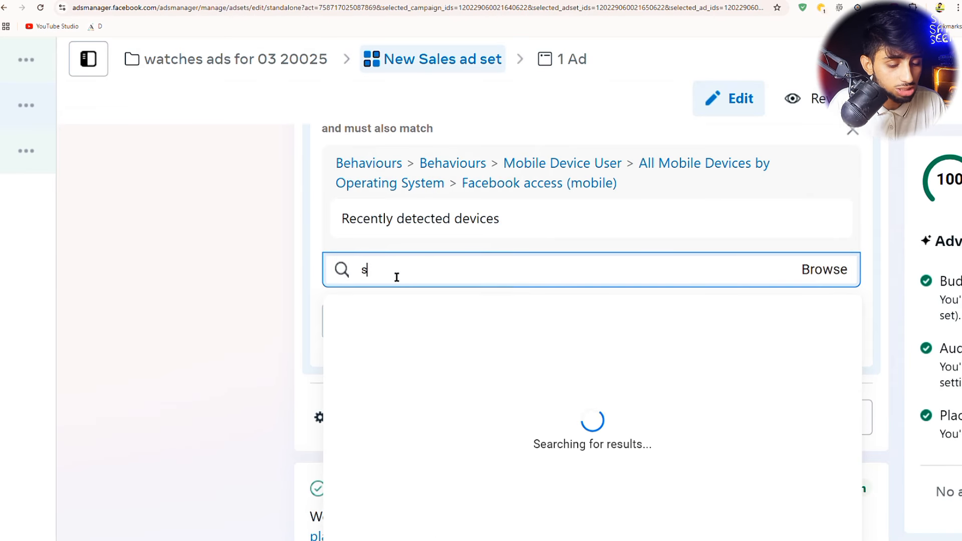
type("hopping")
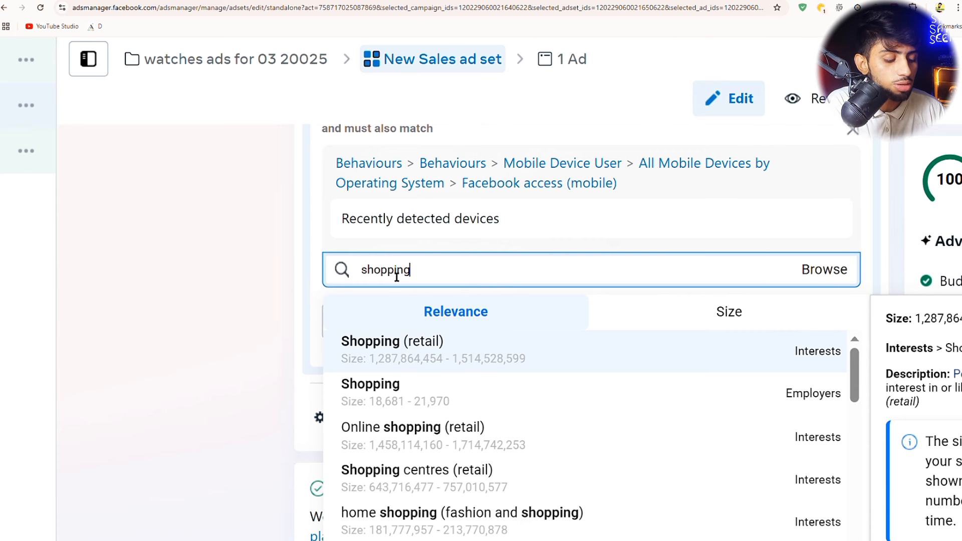
scroll(486, 508, "down", 3)
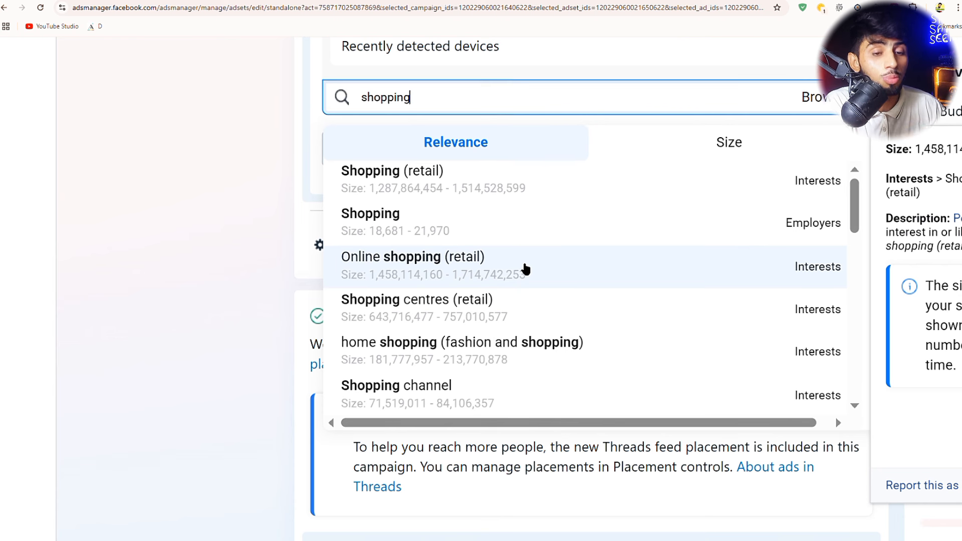
left_click(526, 269)
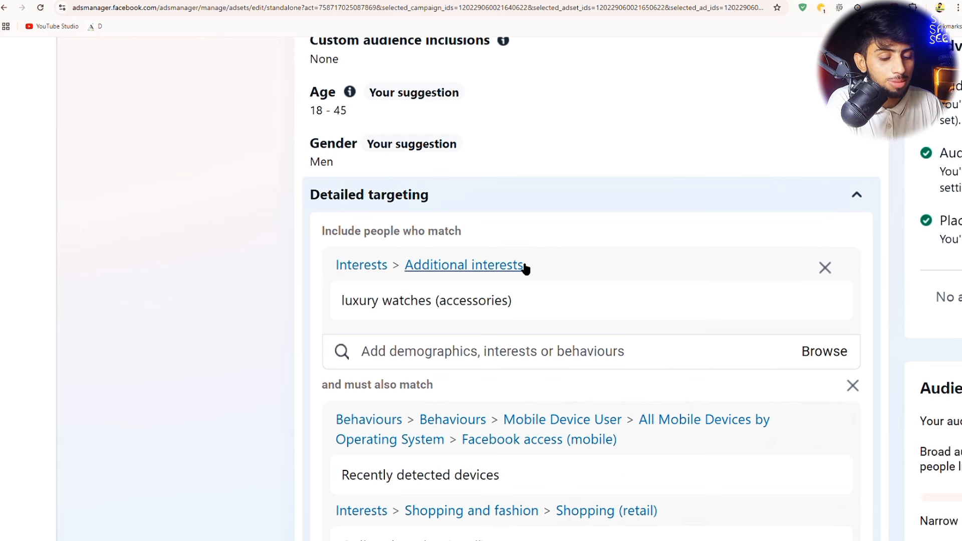
- Copy the luxury watches (accessories) interest name from the detailed targeting list
scroll(511, 273, "up", 4)
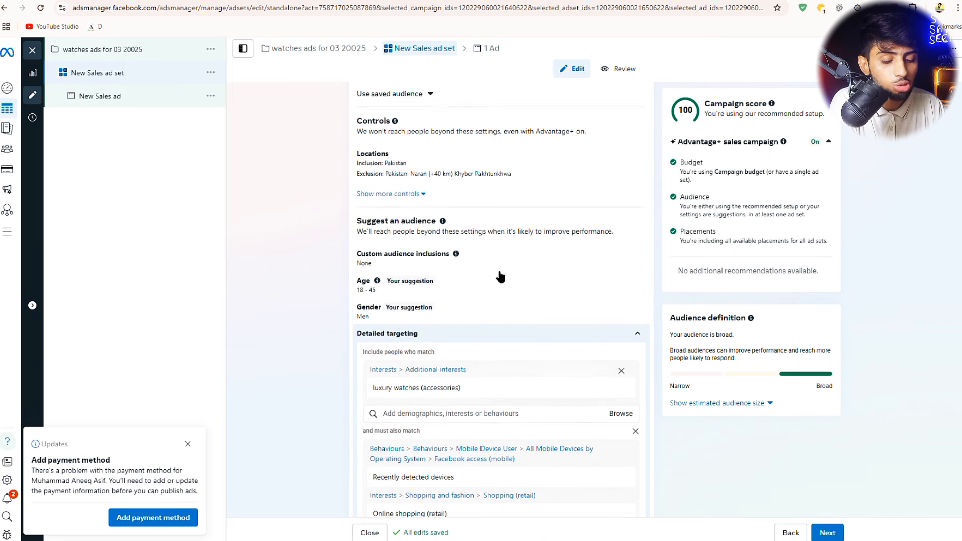
scroll(502, 331, "down", 3)
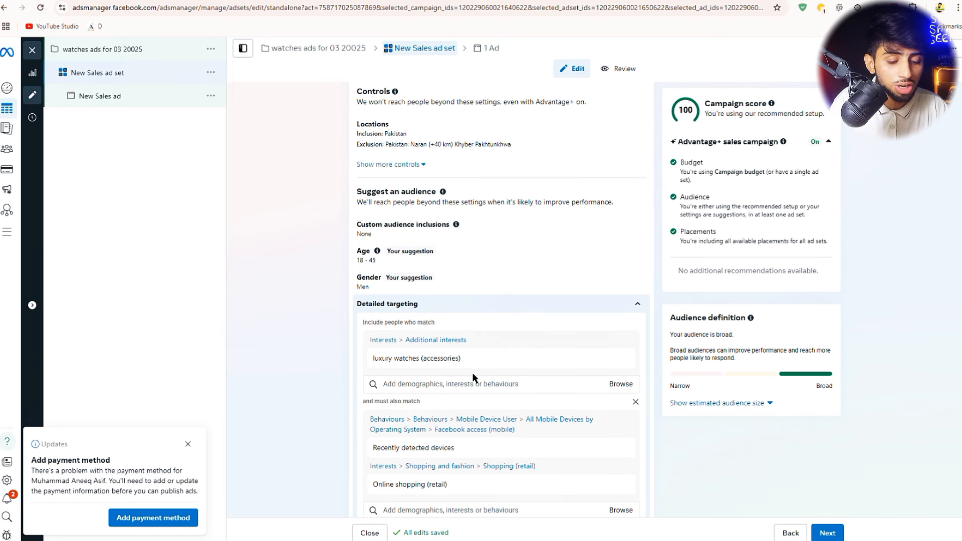
scroll(472, 376, "down", 1)
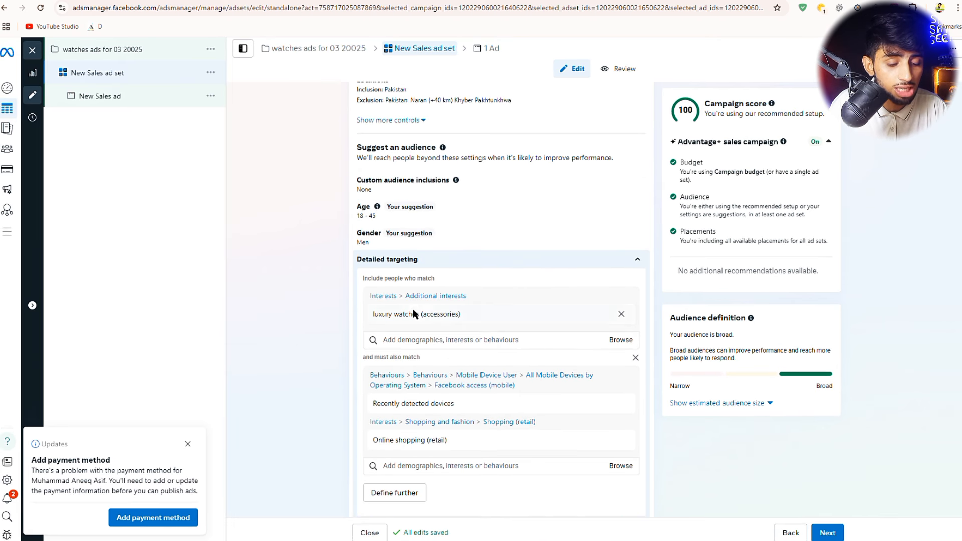
mouse_move(456, 311)
left_click_drag(456, 310, 374, 317)
key("ctrl+c")
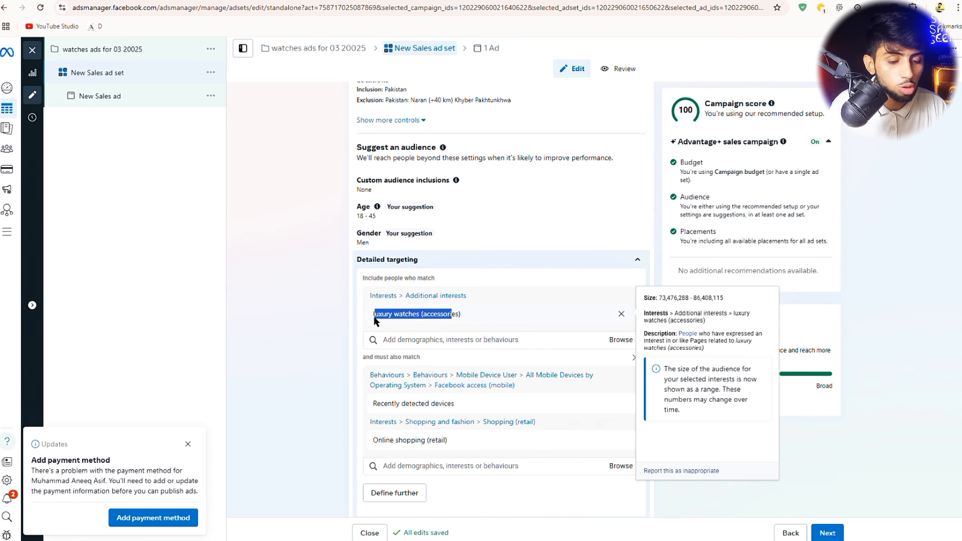
scroll(521, 211, "up", 6)
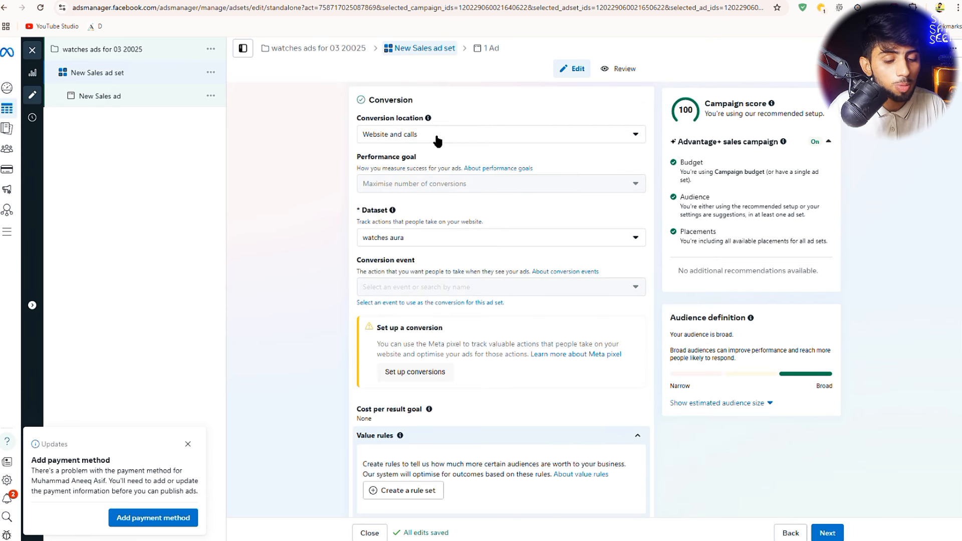
- Replace 'New Sales ad set' with the pasted luxury watches text, adding the missing 'l'
left_click(444, 135)
scroll(445, 134, "up", 1)
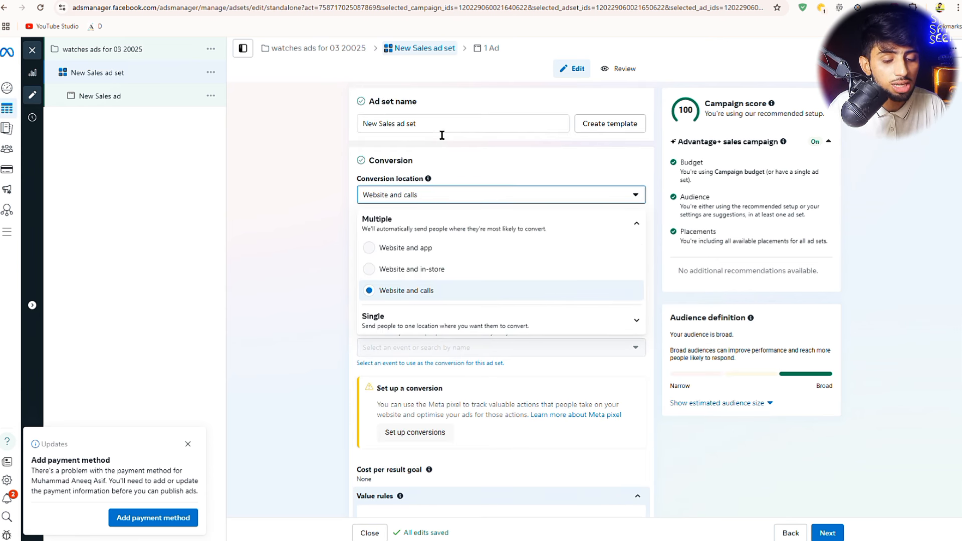
left_click(415, 125)
left_click_drag(414, 125, 344, 125)
key("BackSpace")
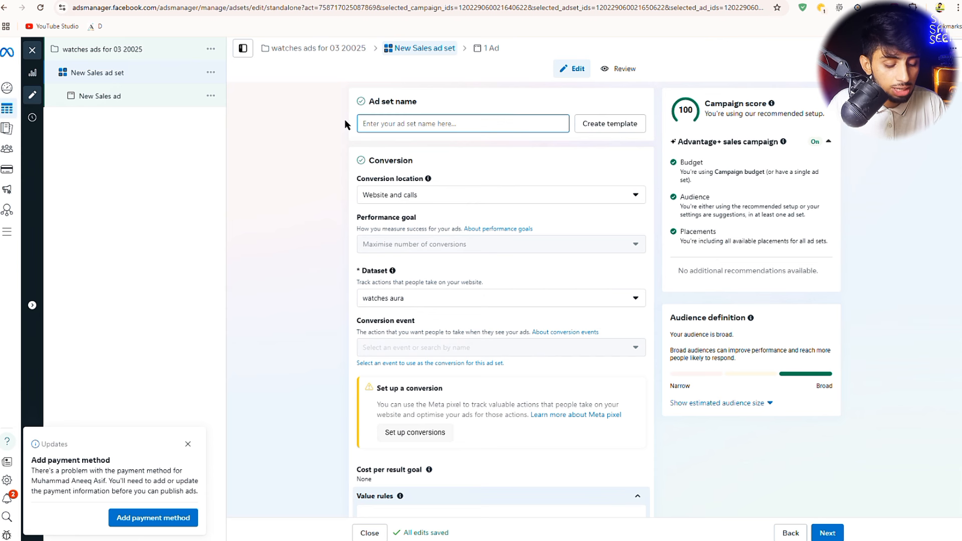
key("ctrl+v")
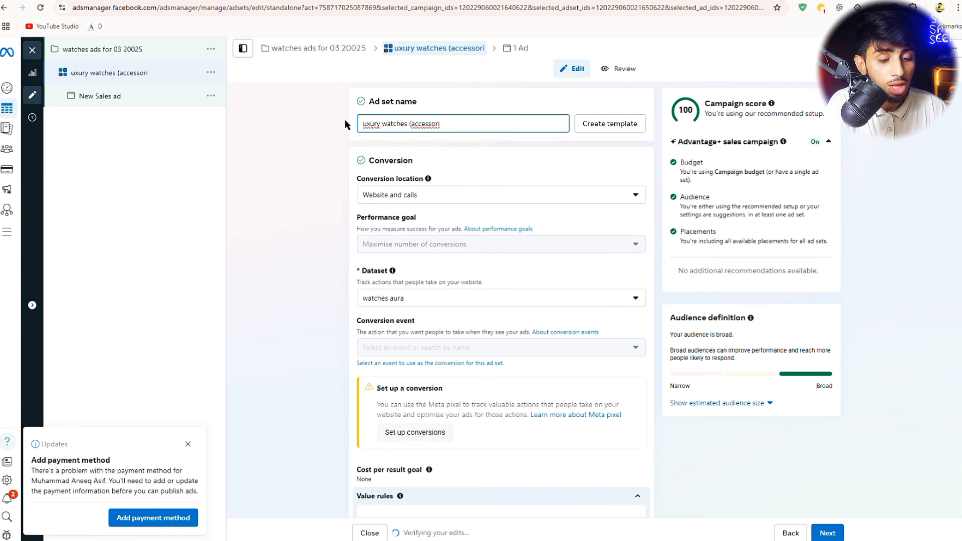
left_click(370, 129)
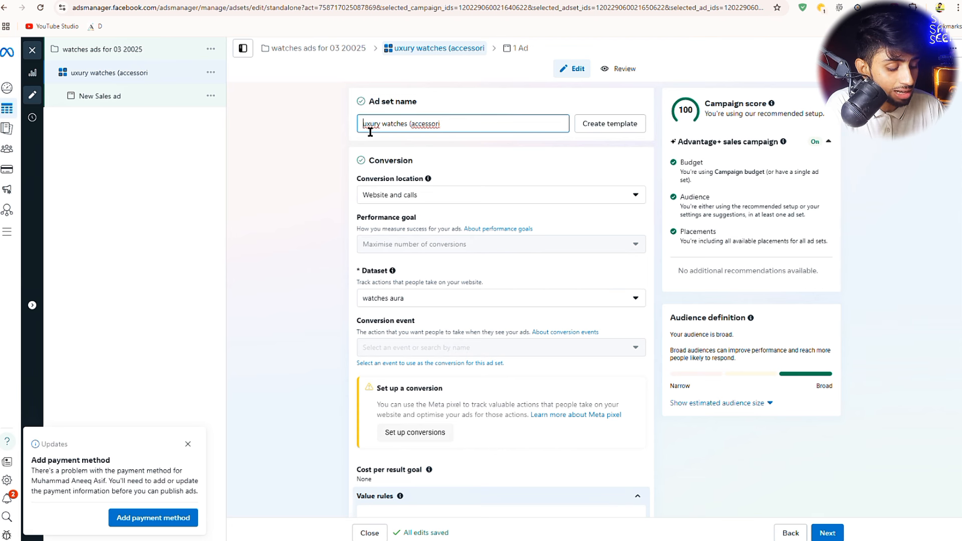
type("l")
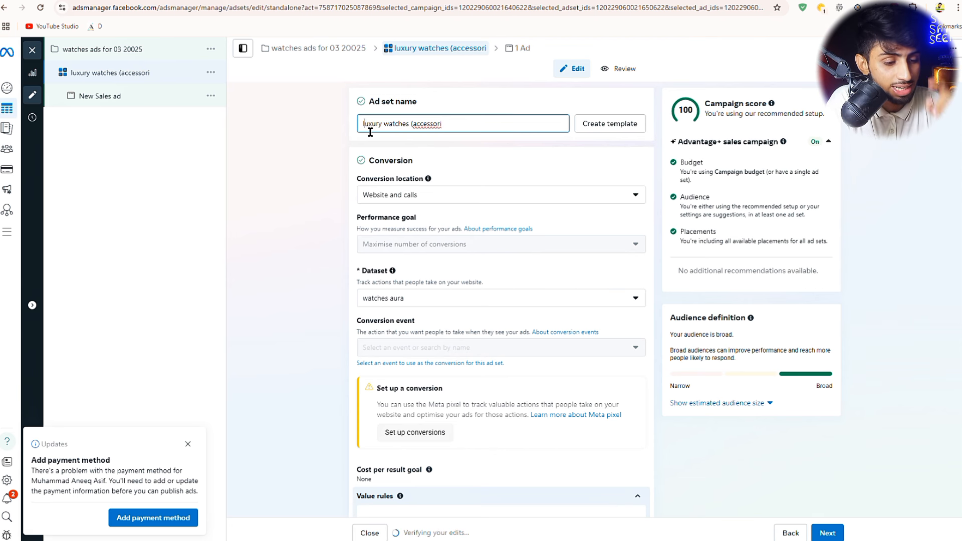
- Review ChatGPT's suggested targeting interests, clear the list selection, and return to Audiencer
left_click(601, 1)
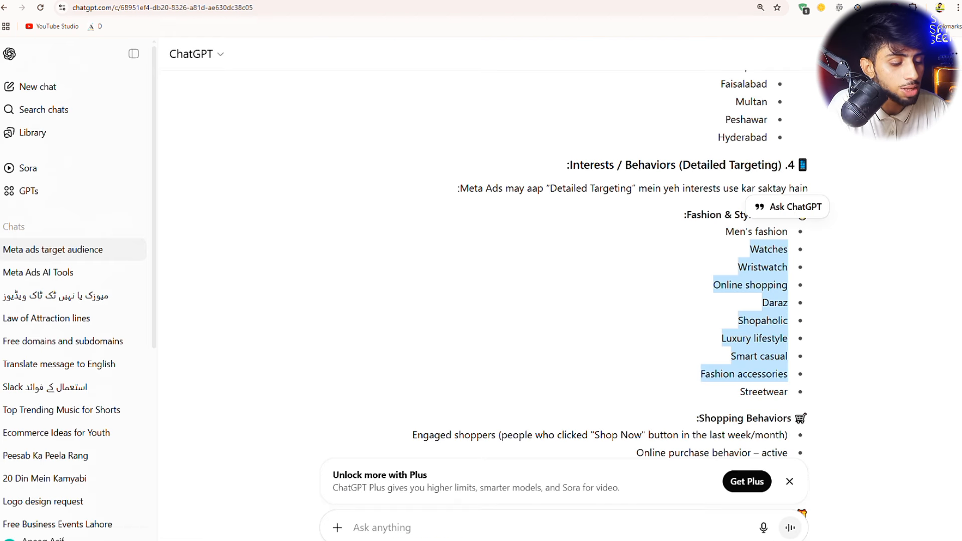
left_click(495, 201)
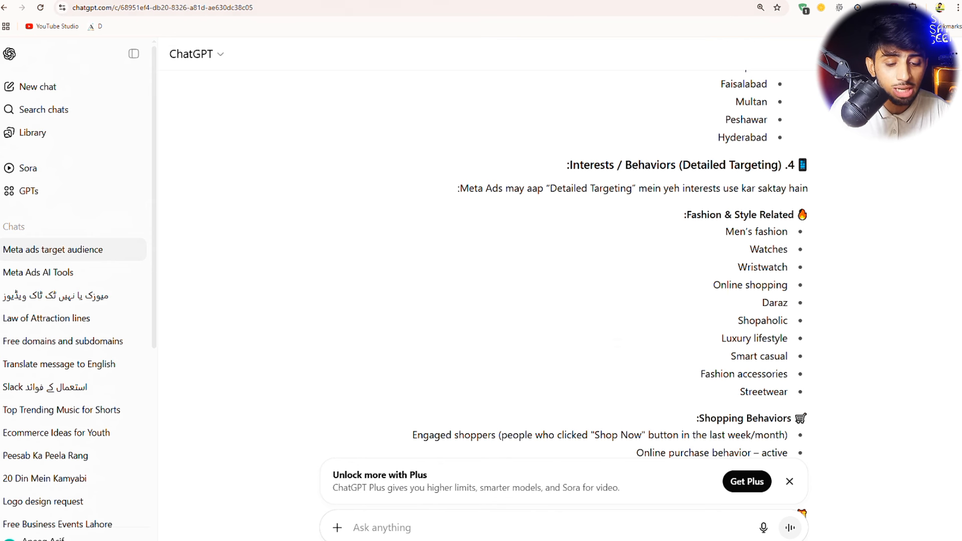
left_click(260, 0)
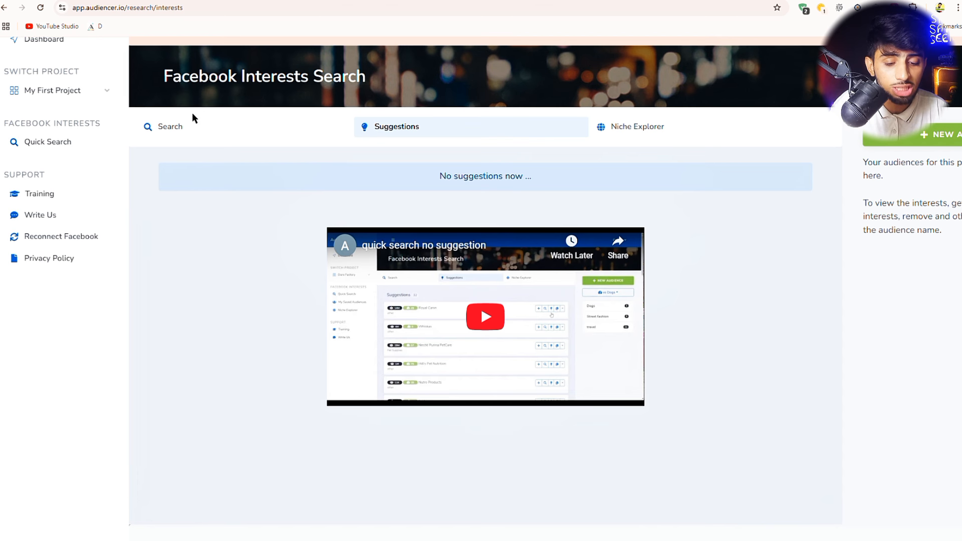
- Show Audiencer's 25 'watches' results and scroll through them, selecting World of Watches
left_click(179, 125)
scroll(251, 276, "down", 3)
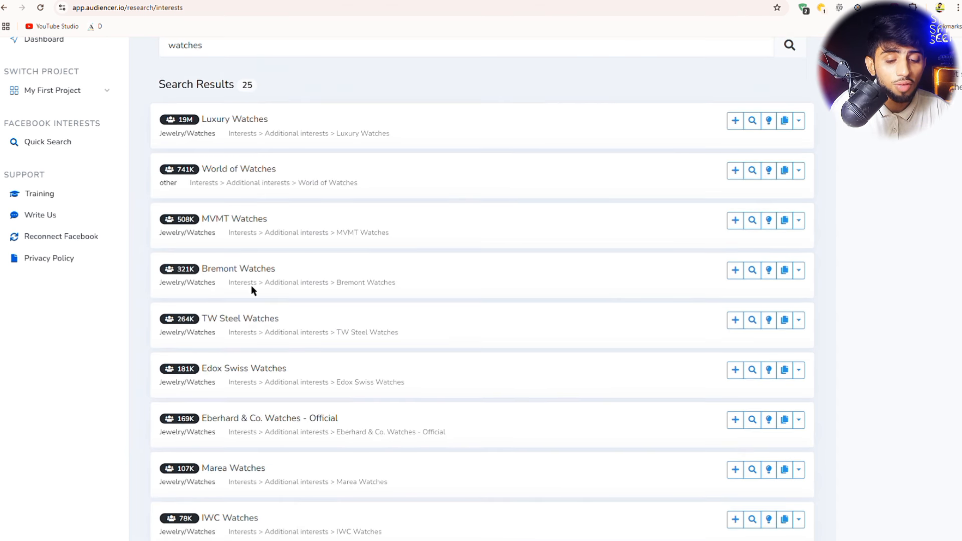
left_click_drag(277, 181, 202, 166)
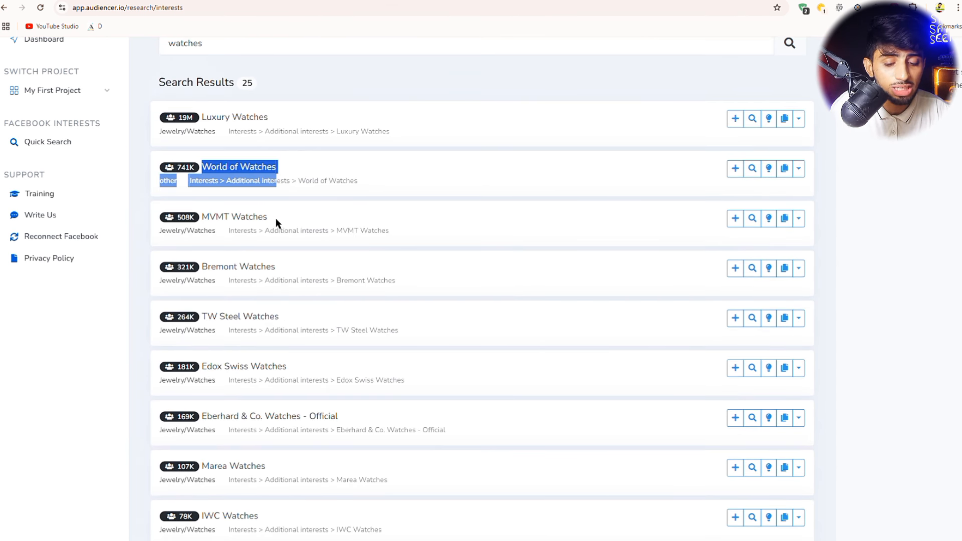
left_click_drag(276, 219, 200, 220)
scroll(275, 346, "down", 1)
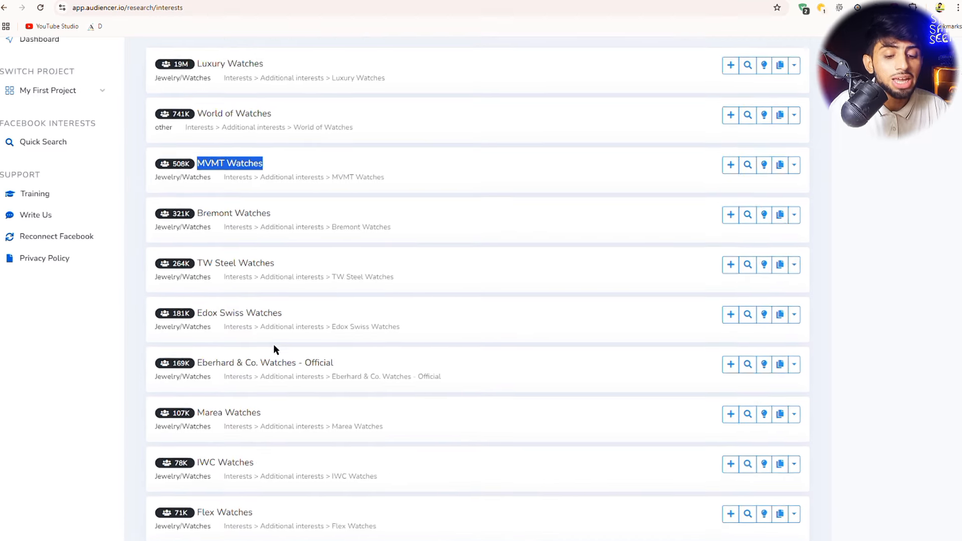
scroll(275, 349, "down", 5)
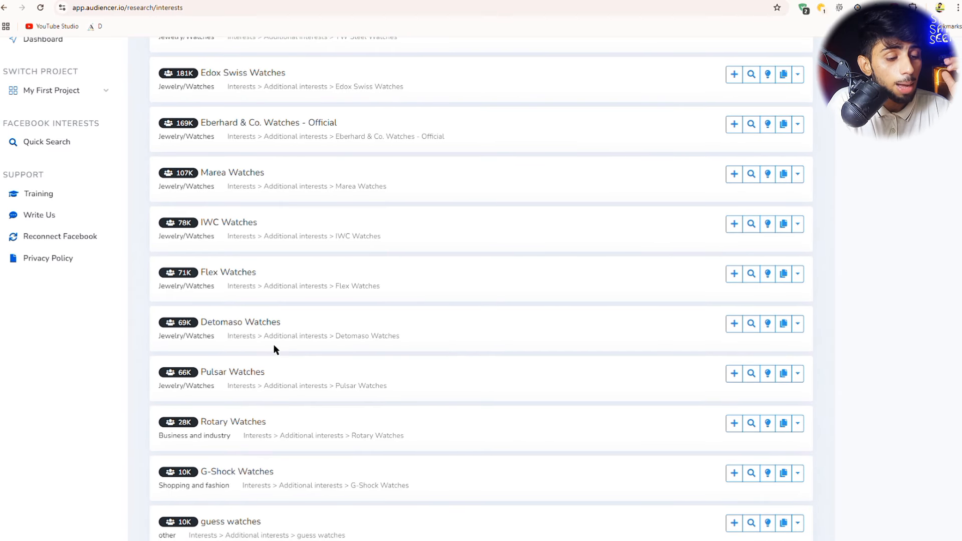